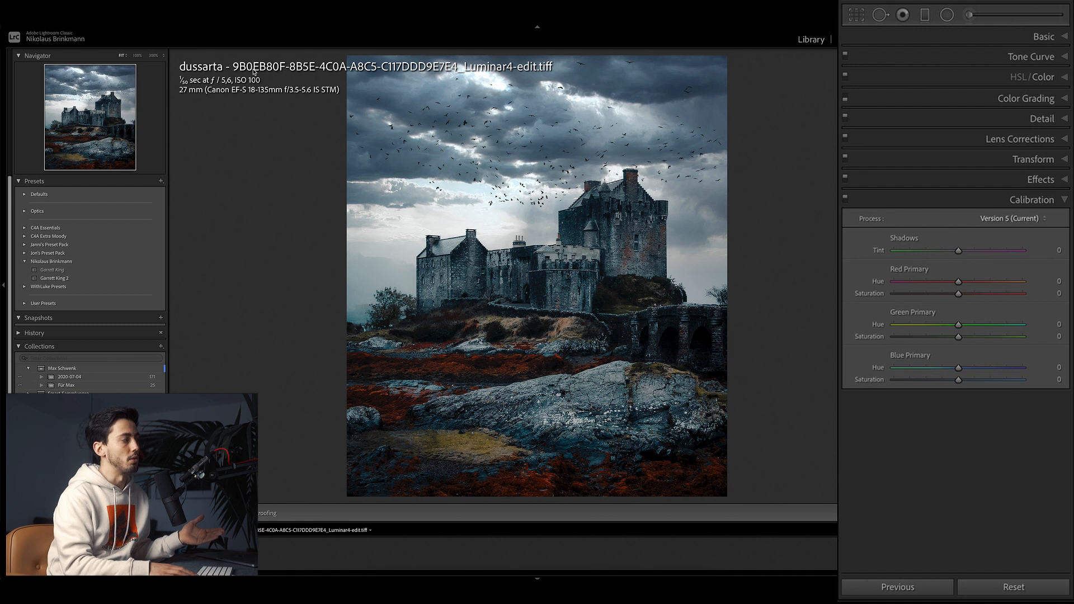
Step: Browse the forest and coast sample photos, then switch to the unedited castle photo copy, Kopie 2
{"action": "key", "text": "Right"}
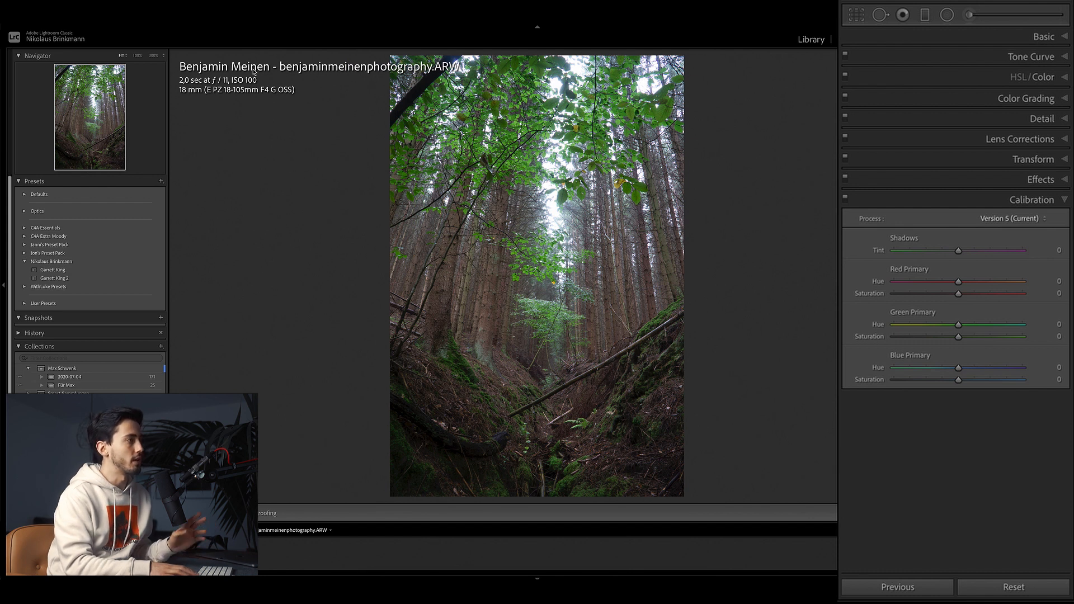
{"action": "key", "text": "Right"}
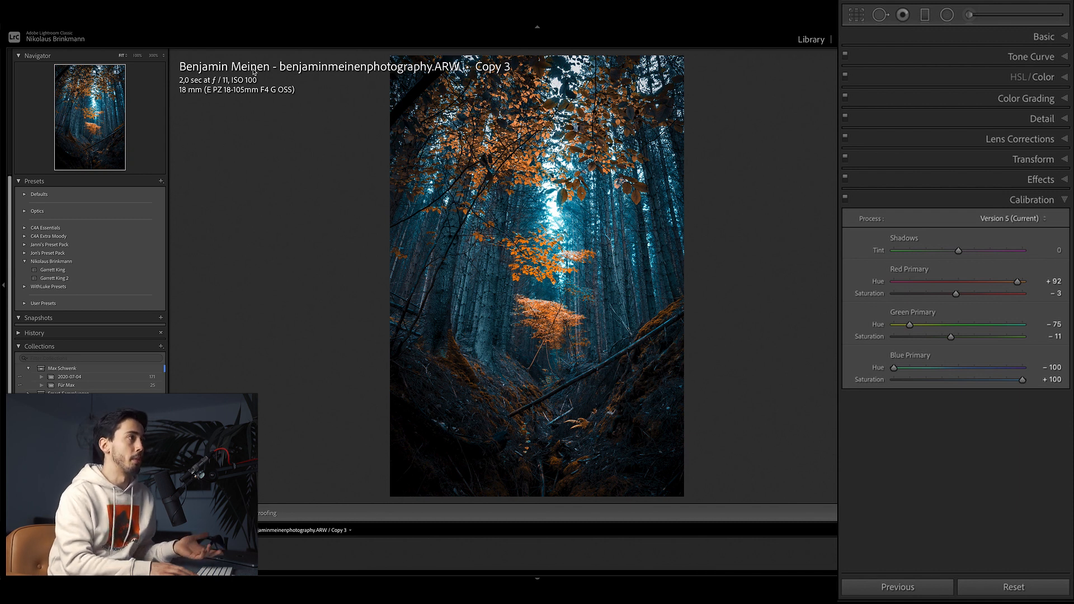
{"action": "key", "text": "Right"}
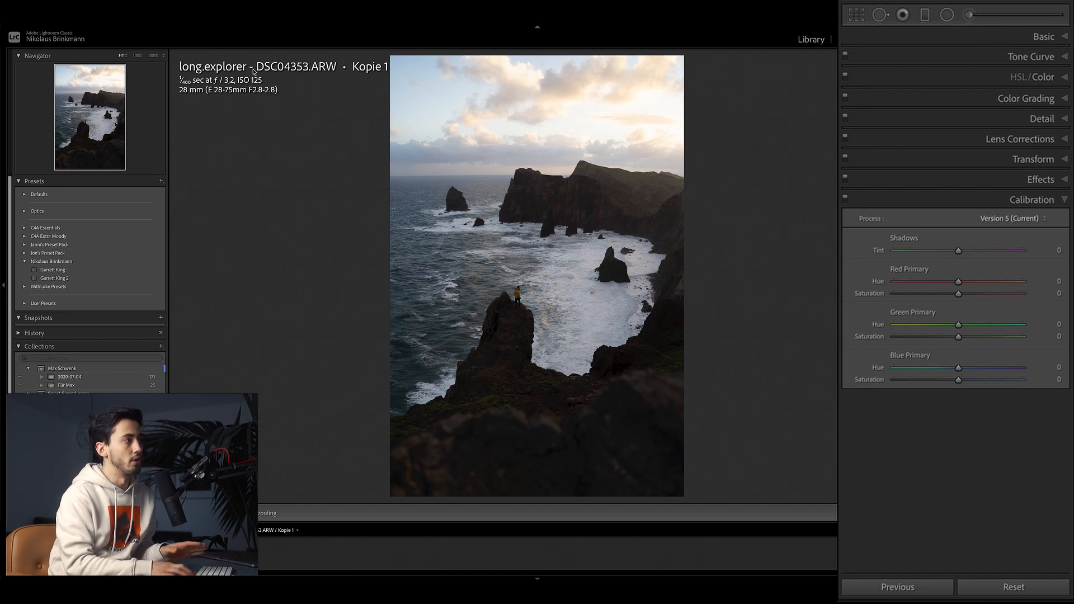
{"action": "key", "text": "Left"}
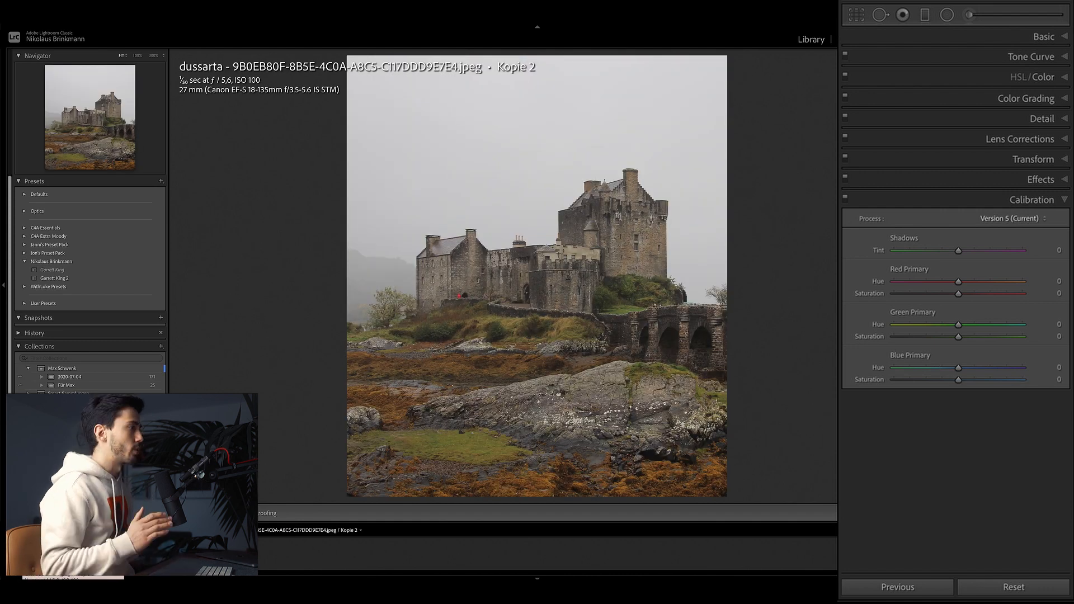
Step: Set the castle photo's Temp to -20, Contrast to +20, Highlights to -60, Shadows to +49 and Blacks to -30
{"action": "left_click", "coordinate": [1041, 36]}
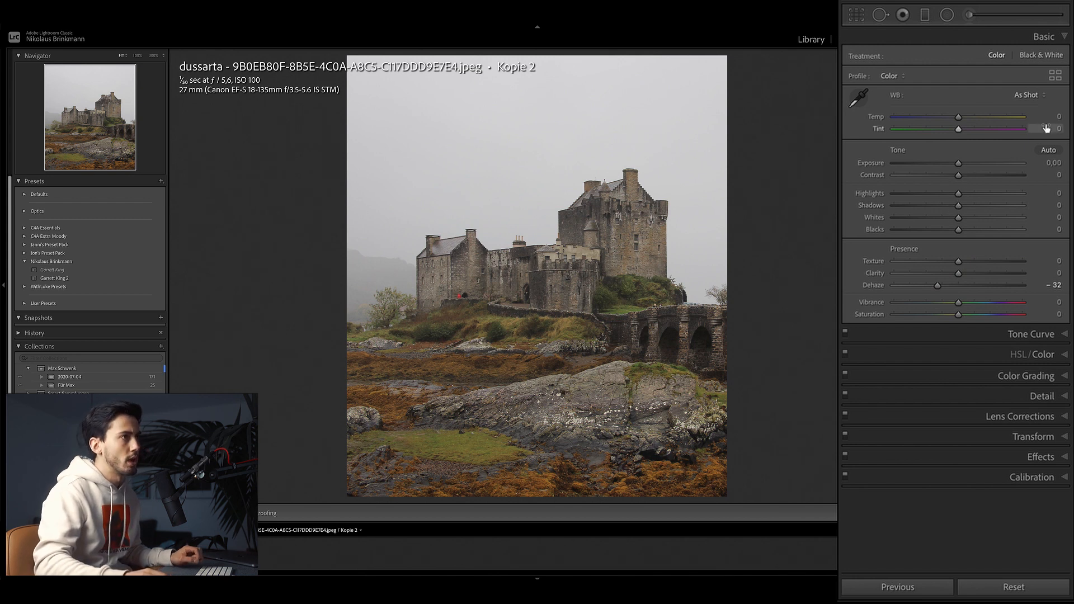
{"action": "left_click_drag", "start_coordinate": [1057, 116], "coordinate": [1055, 116]}
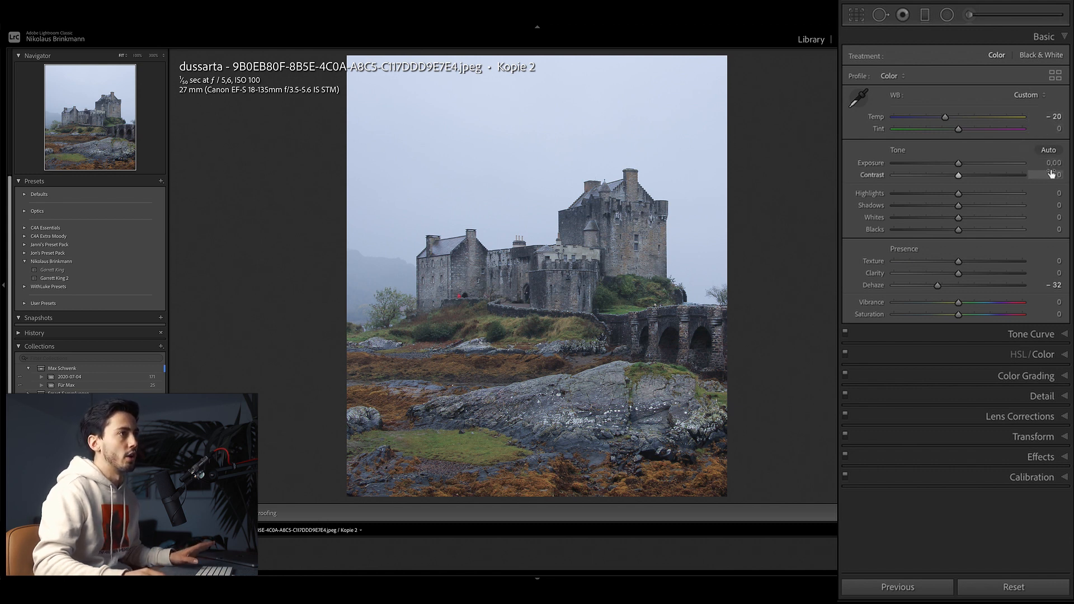
{"action": "left_click_drag", "start_coordinate": [1055, 175], "coordinate": [1072, 175]}
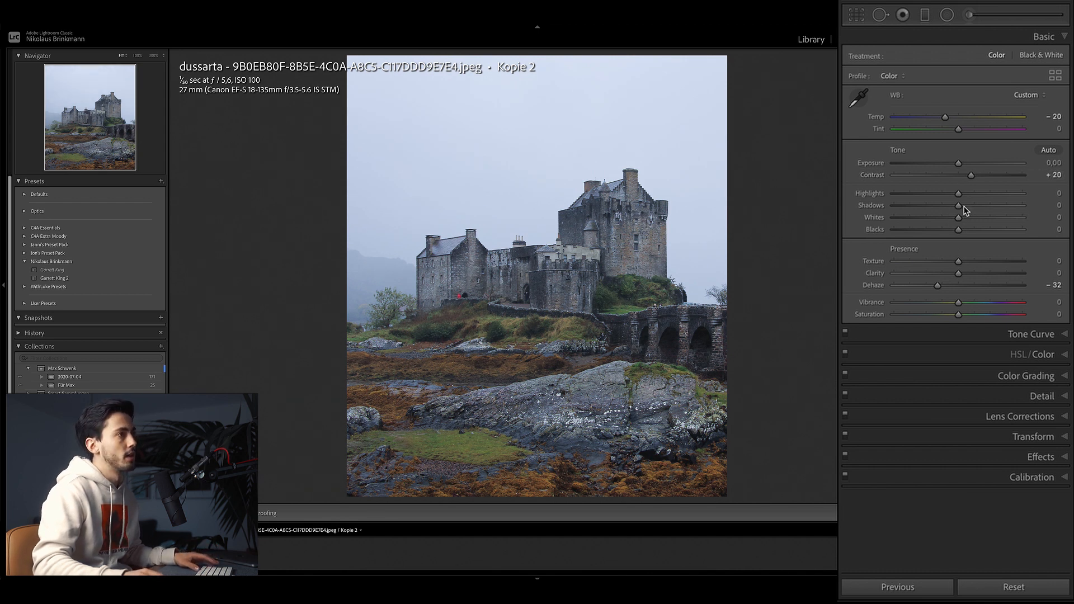
{"action": "left_click_drag", "start_coordinate": [959, 195], "coordinate": [921, 203]}
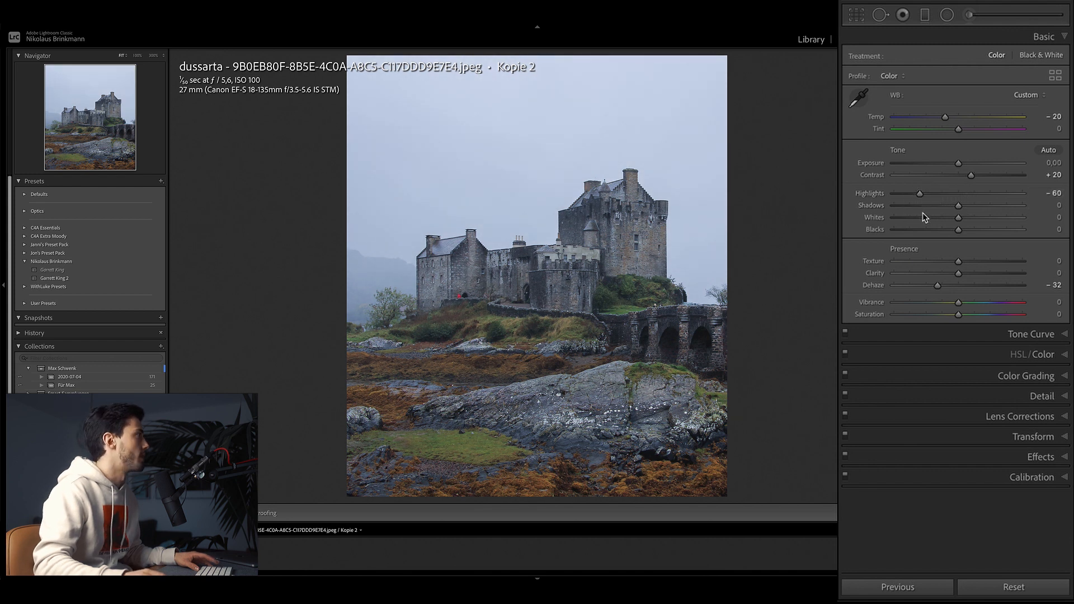
{"action": "left_click_drag", "start_coordinate": [979, 210], "coordinate": [941, 235]}
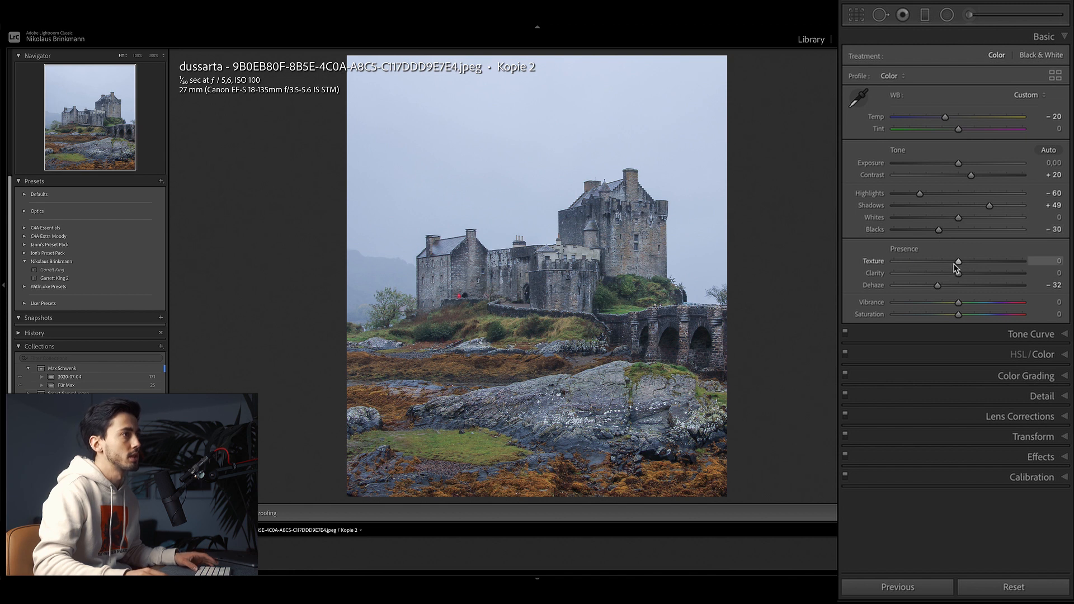
Step: Reset Dehaze to 0, then set Clarity to -40 and Vibrance to -10
{"action": "double_click", "coordinate": [871, 287]}
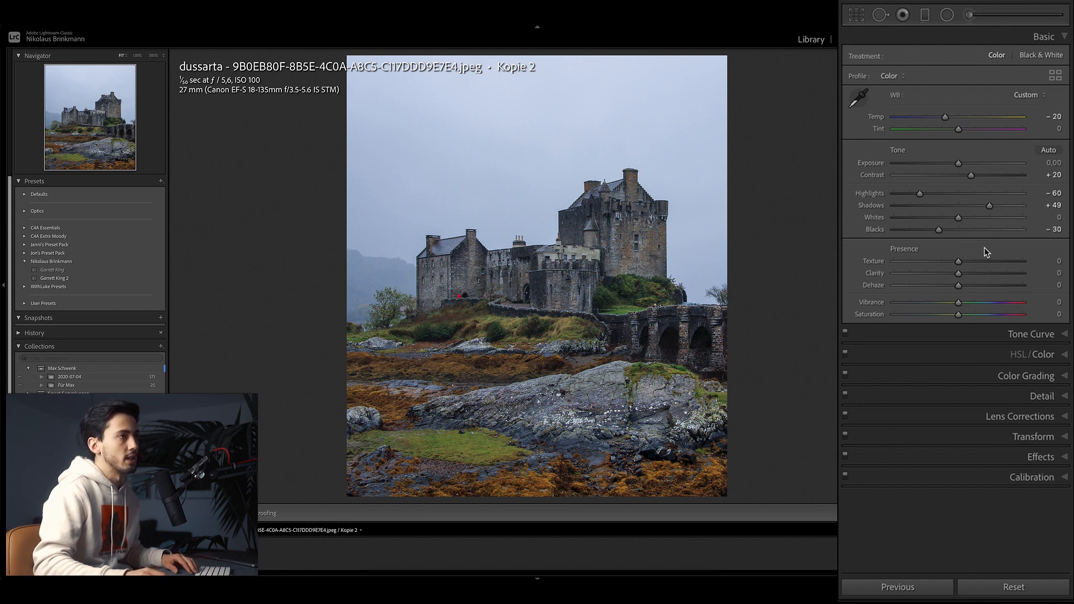
{"action": "left_click_drag", "start_coordinate": [958, 274], "coordinate": [932, 284]}
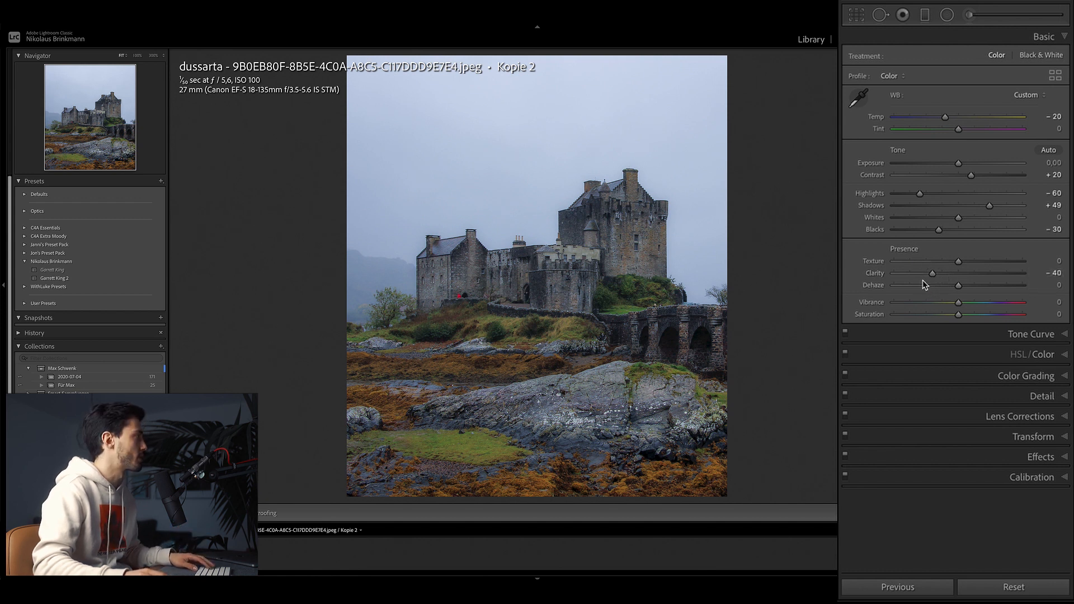
{"action": "left_click_drag", "start_coordinate": [959, 302], "coordinate": [952, 307]}
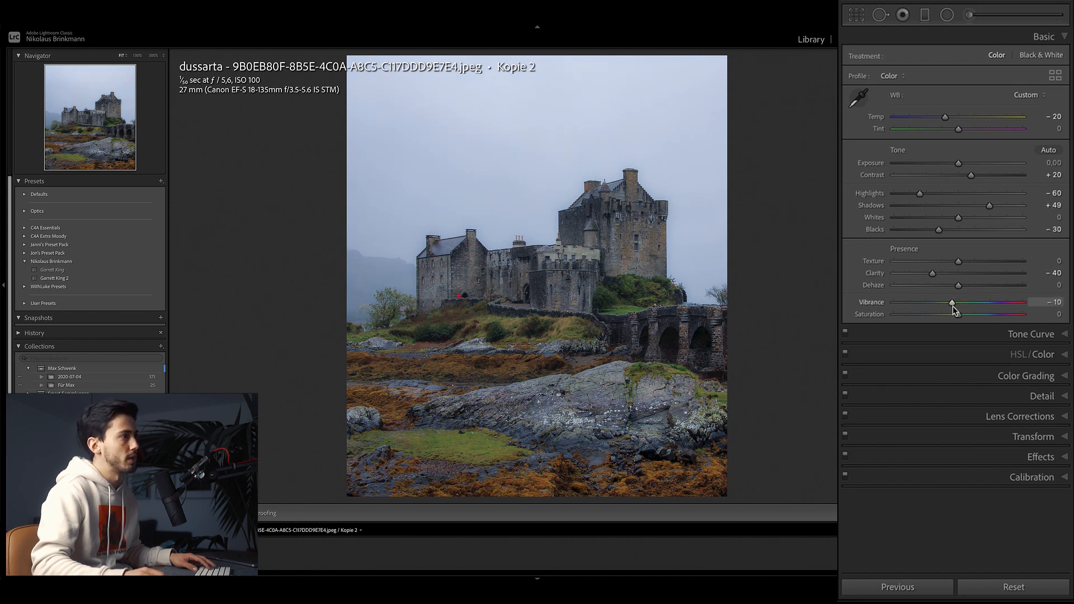
Step: Add four points along the tone curve, lowering the shadow point to input 63, output 51 and raising the upper midtone point to 143, 154
{"action": "left_click", "coordinate": [1031, 335]}
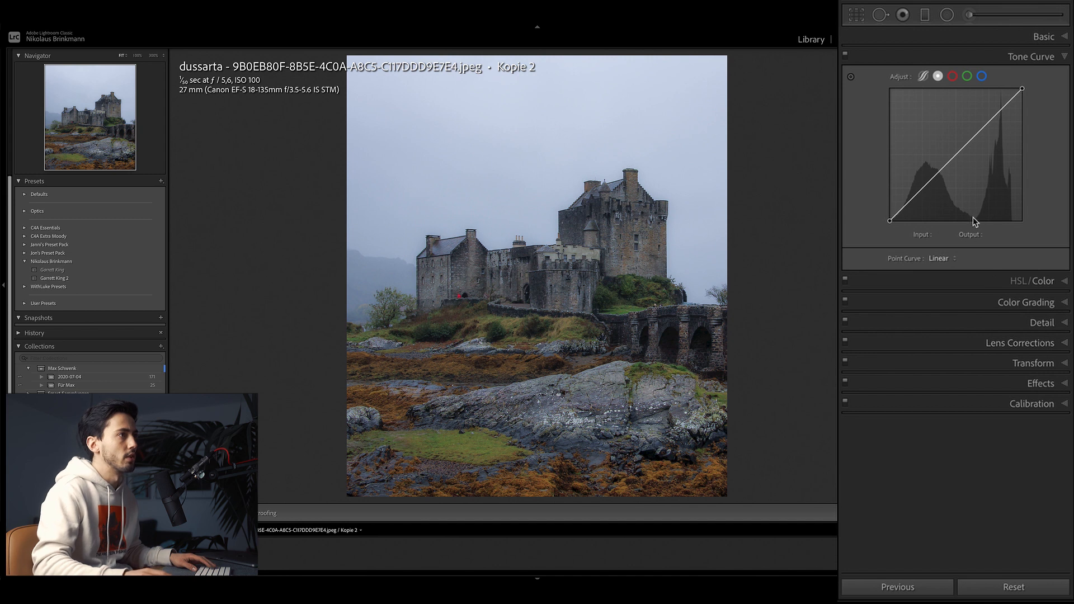
{"action": "left_click", "coordinate": [920, 190]}
{"action": "left_click", "coordinate": [944, 166]}
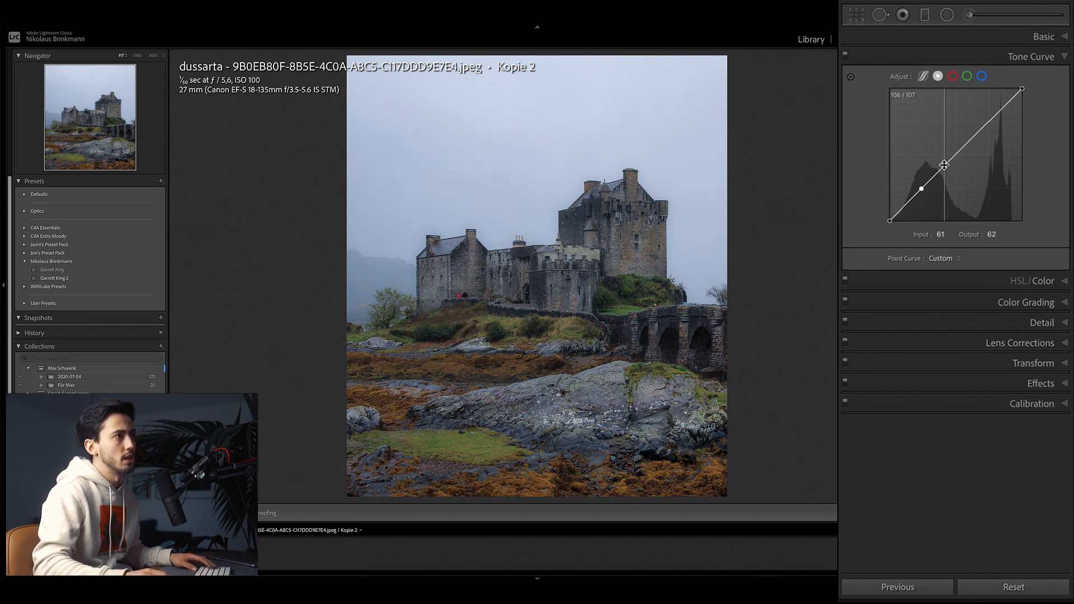
{"action": "left_click", "coordinate": [963, 145]}
{"action": "left_click", "coordinate": [993, 114]}
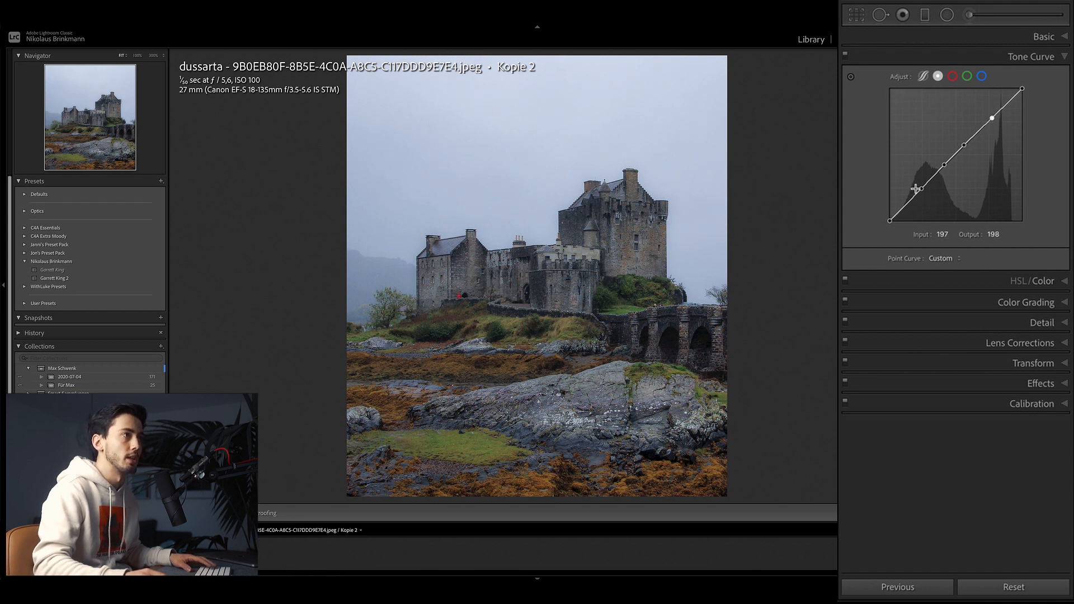
{"action": "left_click_drag", "start_coordinate": [917, 189], "coordinate": [921, 194]}
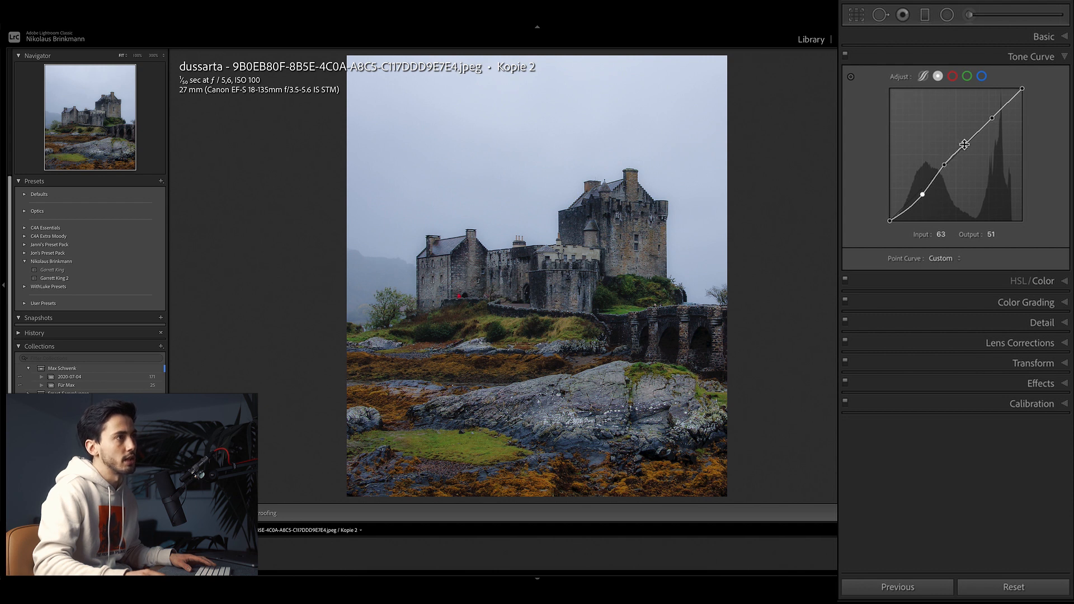
{"action": "left_click_drag", "start_coordinate": [965, 147], "coordinate": [965, 143]}
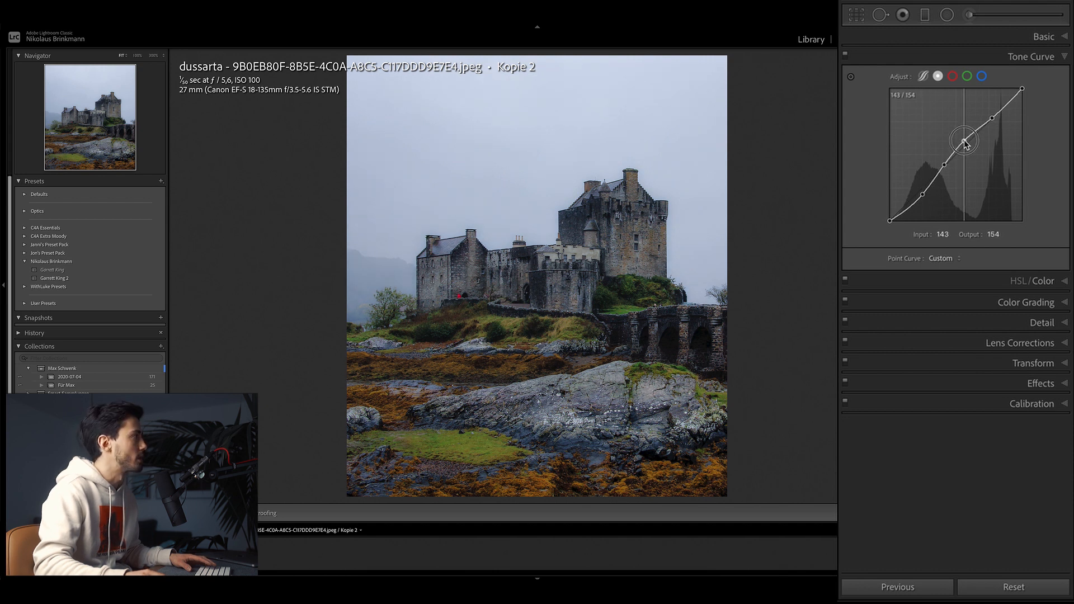
Step: Set the red color's Saturation to -31 and its Luminance to +62 in the HSL adjustments
{"action": "left_click", "coordinate": [1044, 281]}
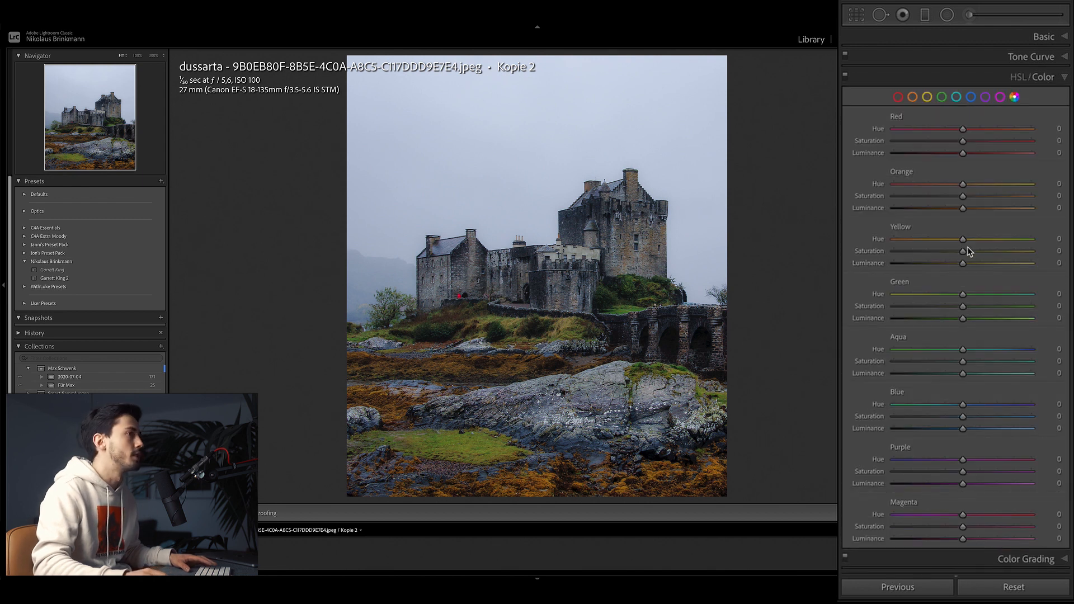
{"action": "left_click_drag", "start_coordinate": [964, 141], "coordinate": [942, 152]}
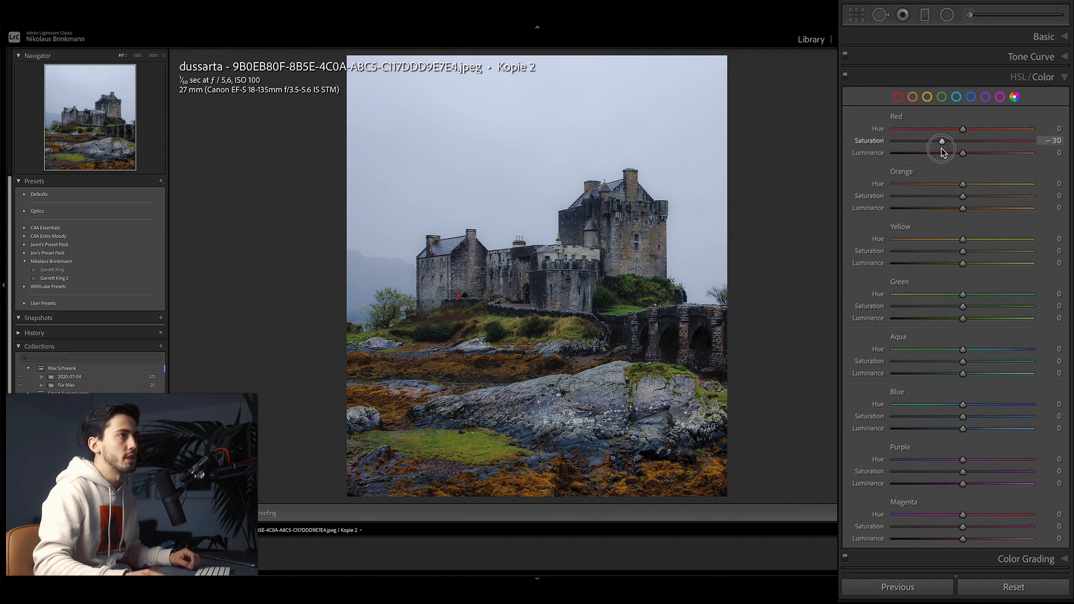
{"action": "left_click", "coordinate": [941, 153]}
{"action": "left_click_drag", "start_coordinate": [936, 155], "coordinate": [1002, 153]}
Step: Set the orange color's Hue to -6, Saturation to +30 and Luminance to +14
{"action": "left_click_drag", "start_coordinate": [968, 189], "coordinate": [961, 186]}
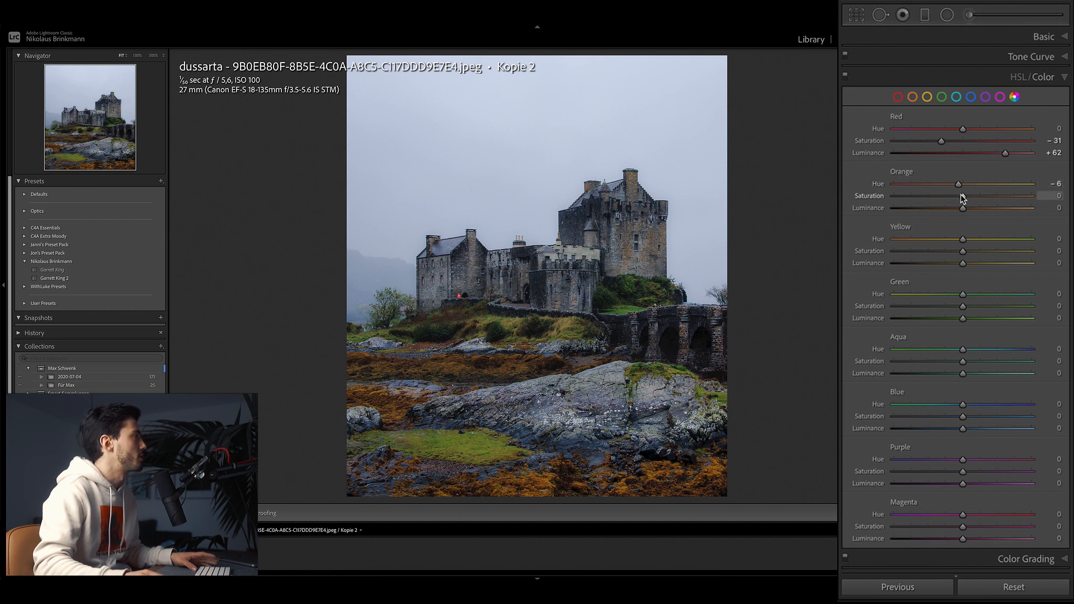
{"action": "left_click", "coordinate": [962, 195]}
{"action": "left_click_drag", "start_coordinate": [962, 196], "coordinate": [978, 197]}
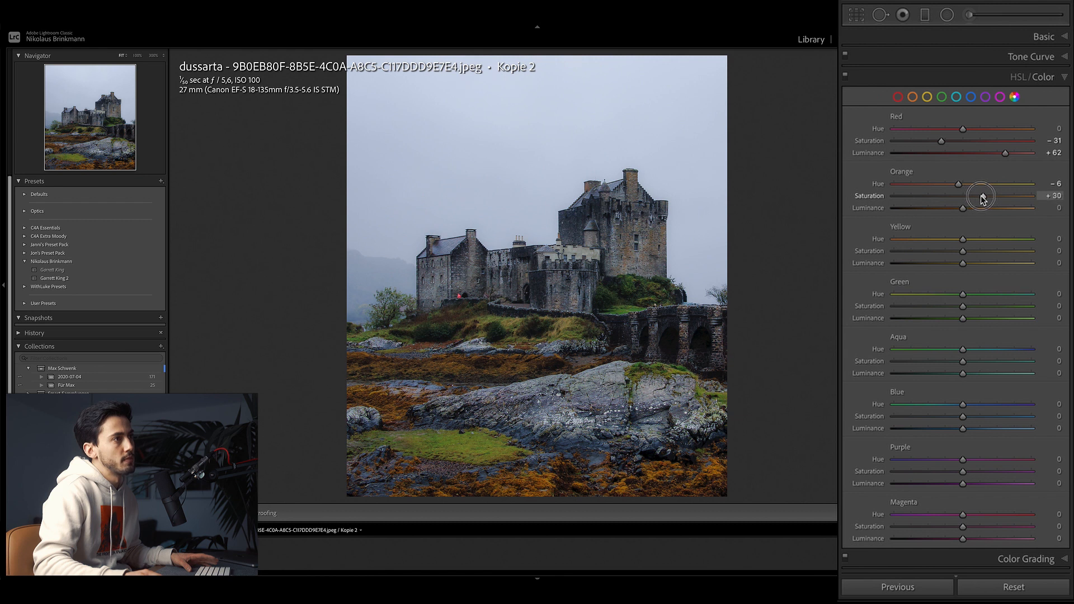
{"action": "left_click", "coordinate": [963, 209]}
{"action": "left_click_drag", "start_coordinate": [963, 209], "coordinate": [972, 213]}
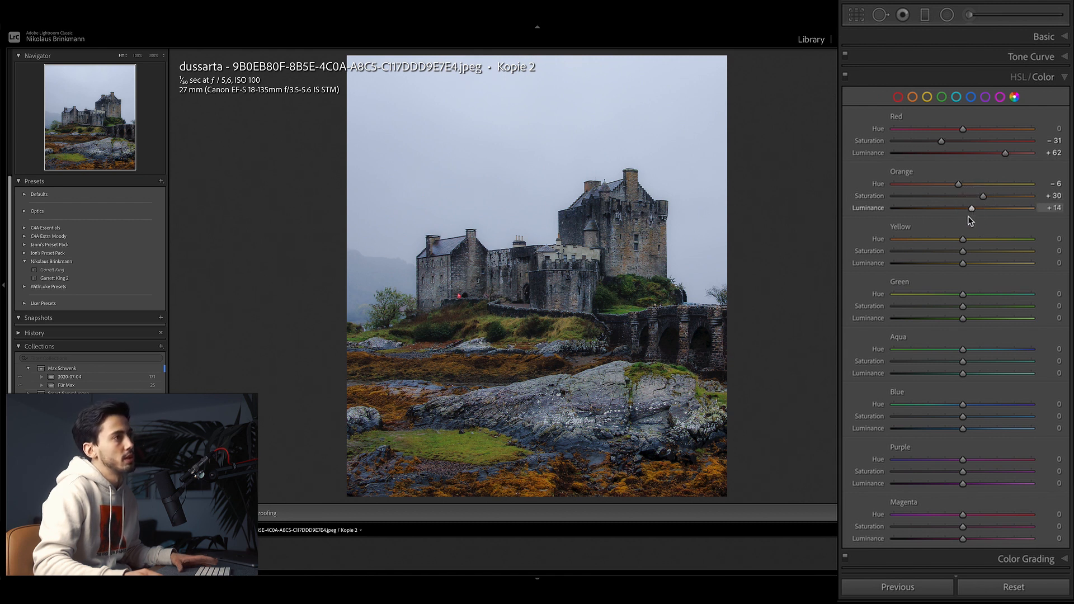
Step: Set the yellow color's Hue to -11, Saturation to -70 and Luminance to +100
{"action": "left_click", "coordinate": [962, 240]}
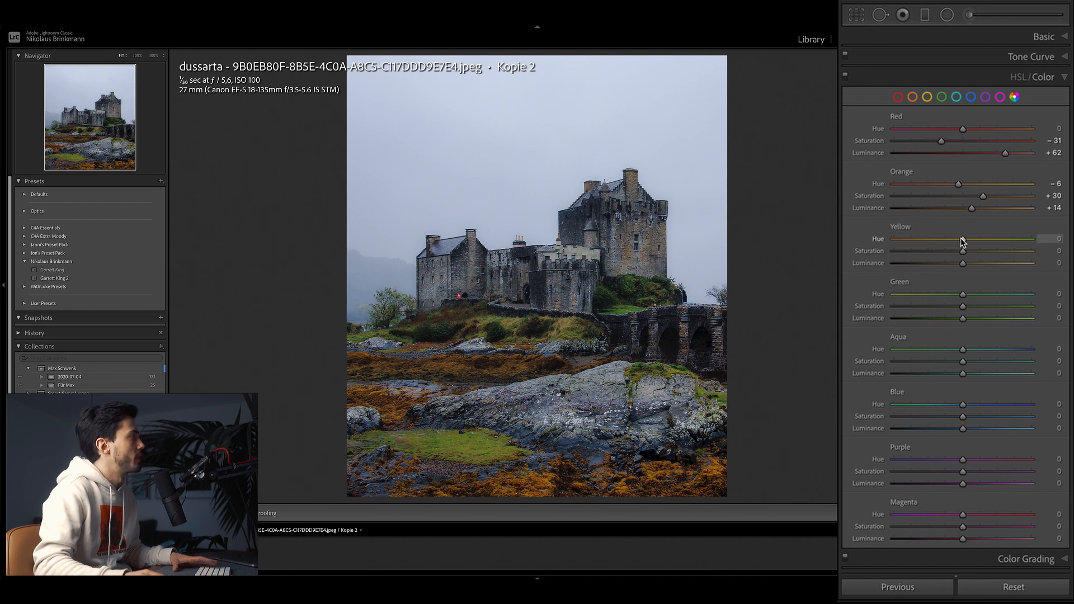
{"action": "left_click_drag", "start_coordinate": [962, 240], "coordinate": [956, 246]}
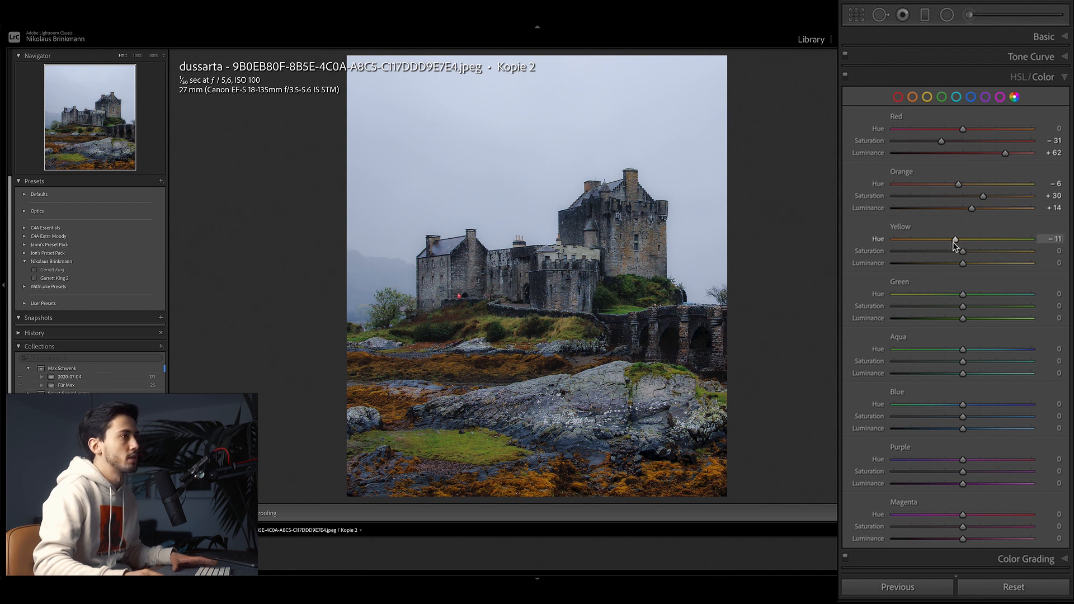
{"action": "left_click", "coordinate": [962, 251]}
{"action": "left_click_drag", "start_coordinate": [963, 251], "coordinate": [1047, 264]}
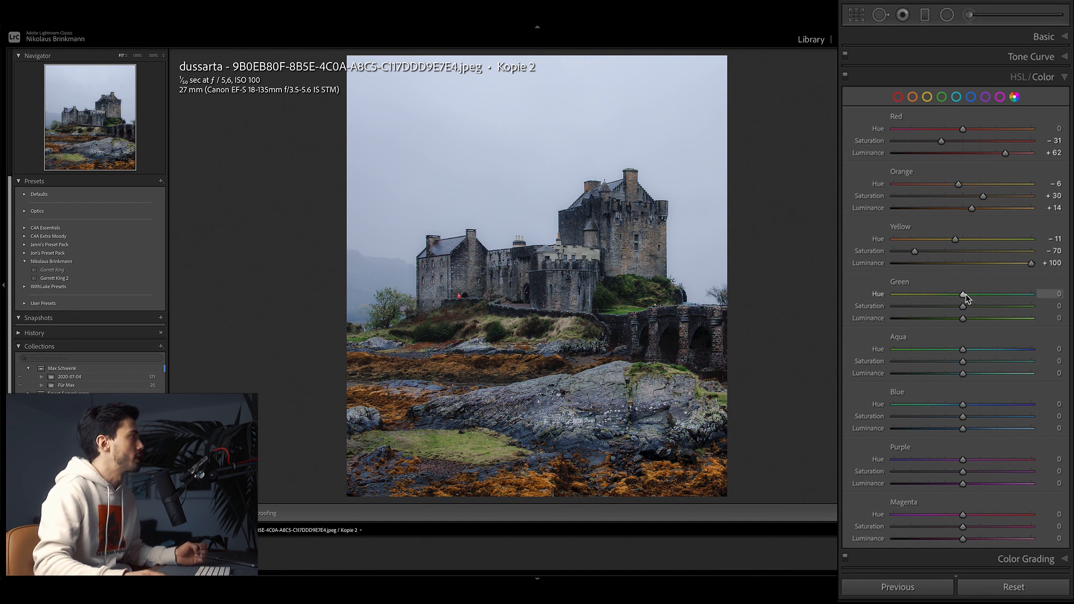
Step: Set the green color's Hue to -51, Saturation to +90 and Luminance to -53
{"action": "left_click_drag", "start_coordinate": [965, 298], "coordinate": [930, 302]}
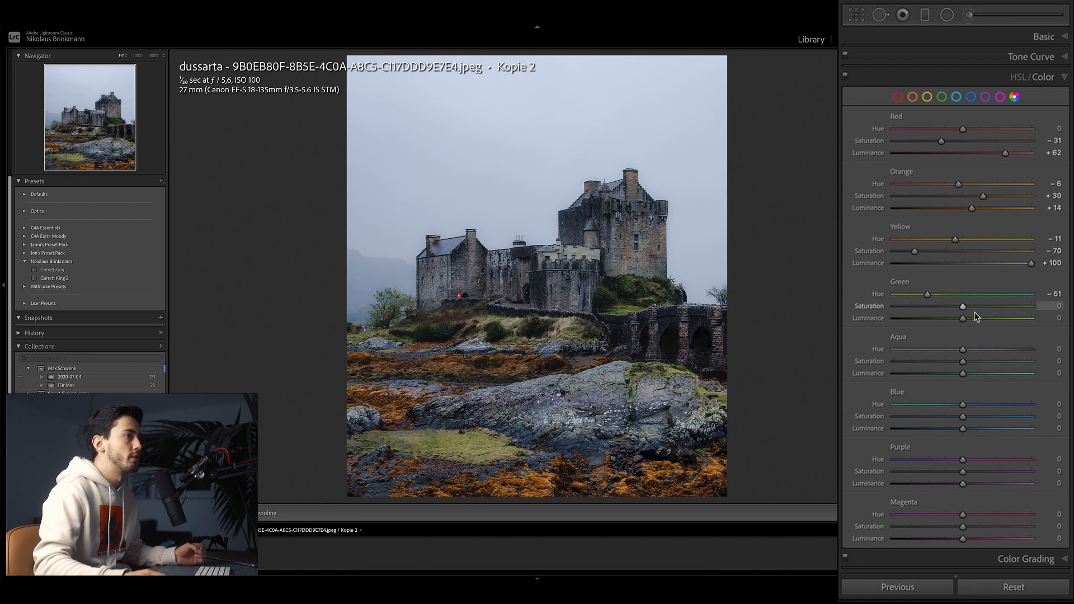
{"action": "left_click_drag", "start_coordinate": [966, 309], "coordinate": [989, 307]}
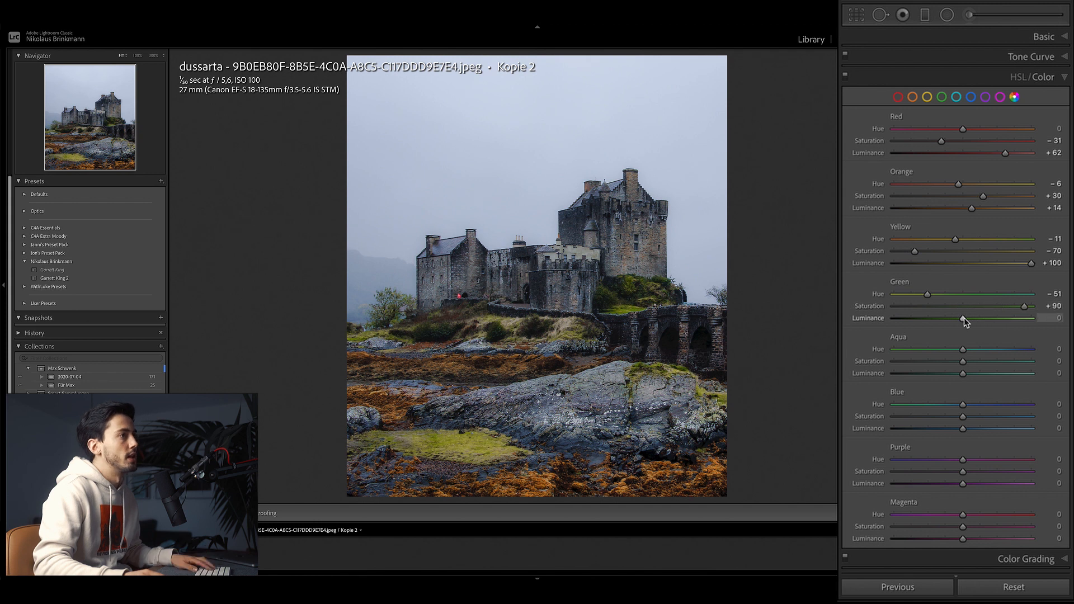
{"action": "left_click_drag", "start_coordinate": [963, 320], "coordinate": [925, 328]}
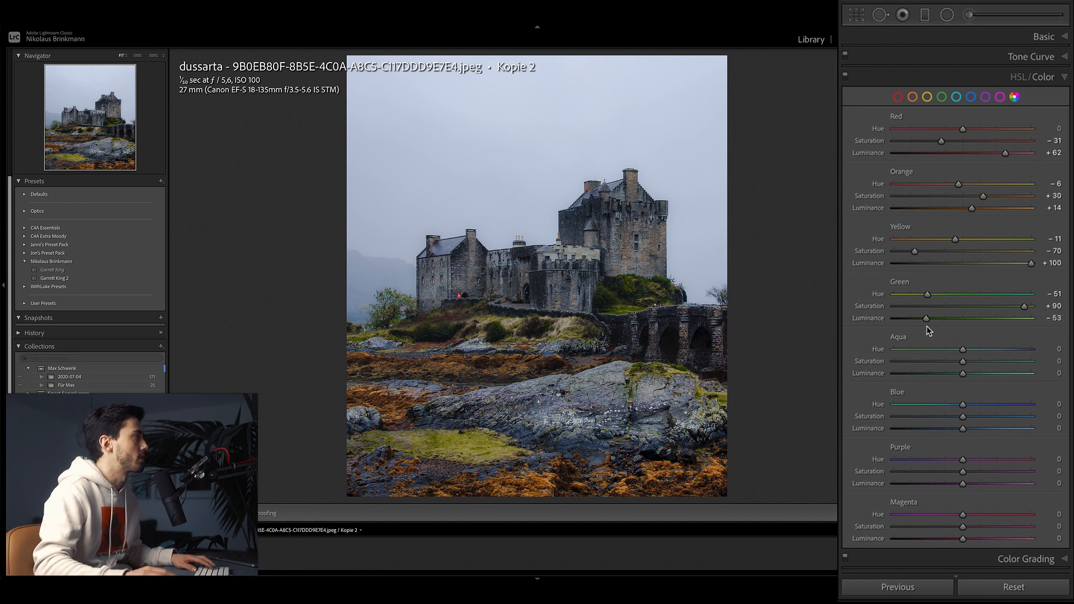
Step: Set the aqua Luminance to +29, and the blue Saturation to -61 and Luminance to +72
{"action": "left_click_drag", "start_coordinate": [963, 348], "coordinate": [983, 377]}
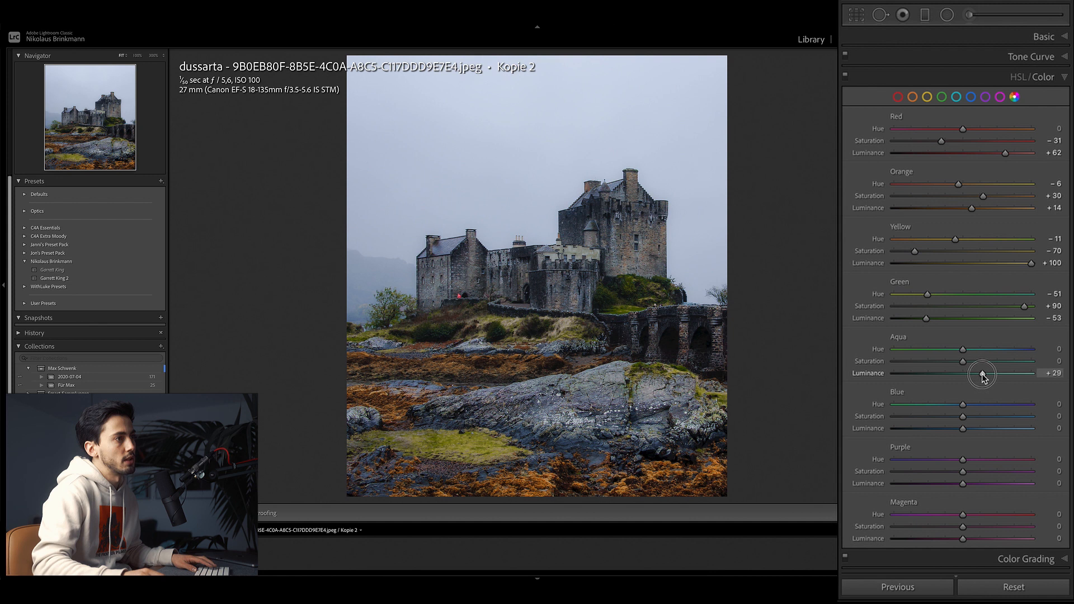
{"action": "left_click_drag", "start_coordinate": [962, 416], "coordinate": [923, 426]}
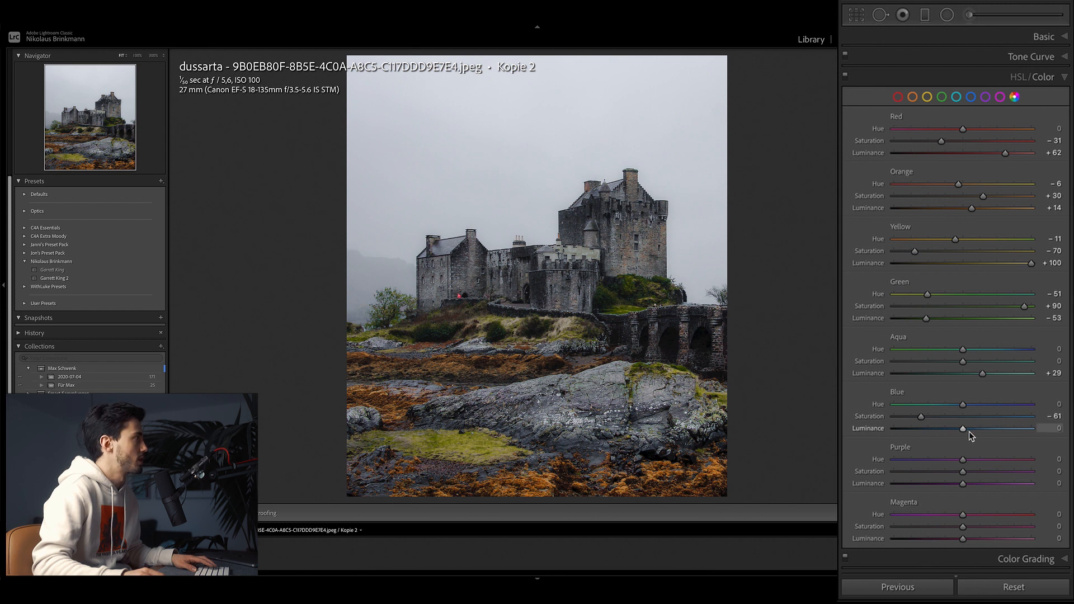
{"action": "left_click_drag", "start_coordinate": [968, 430], "coordinate": [1011, 434]}
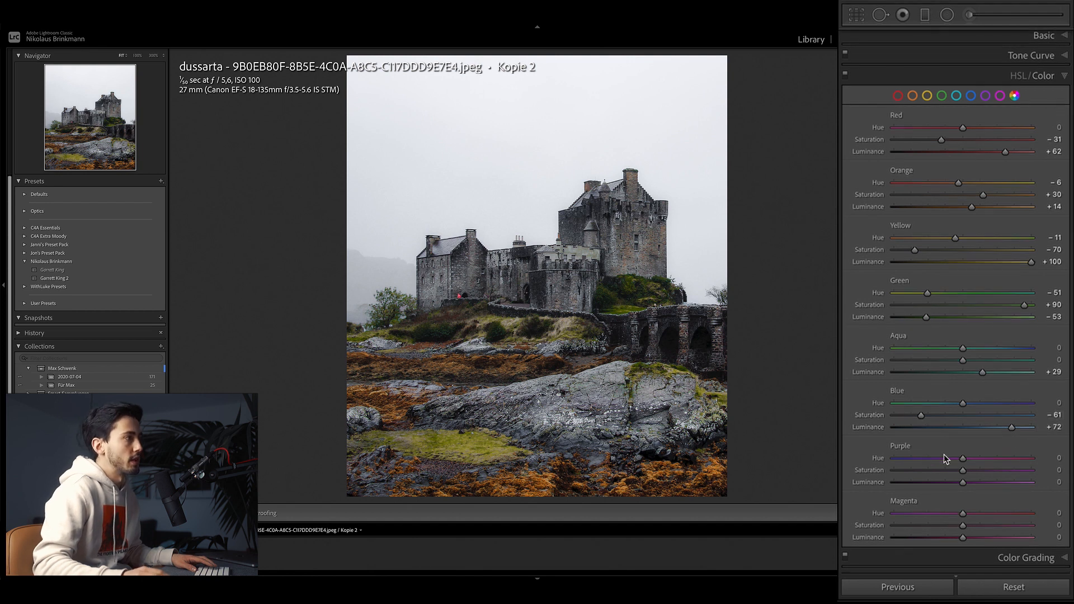
Step: Color grade the shadows with Hue 210 and give that tint some saturation
{"action": "scroll", "coordinate": [946, 481], "scroll_direction": "down", "scroll_amount": 3}
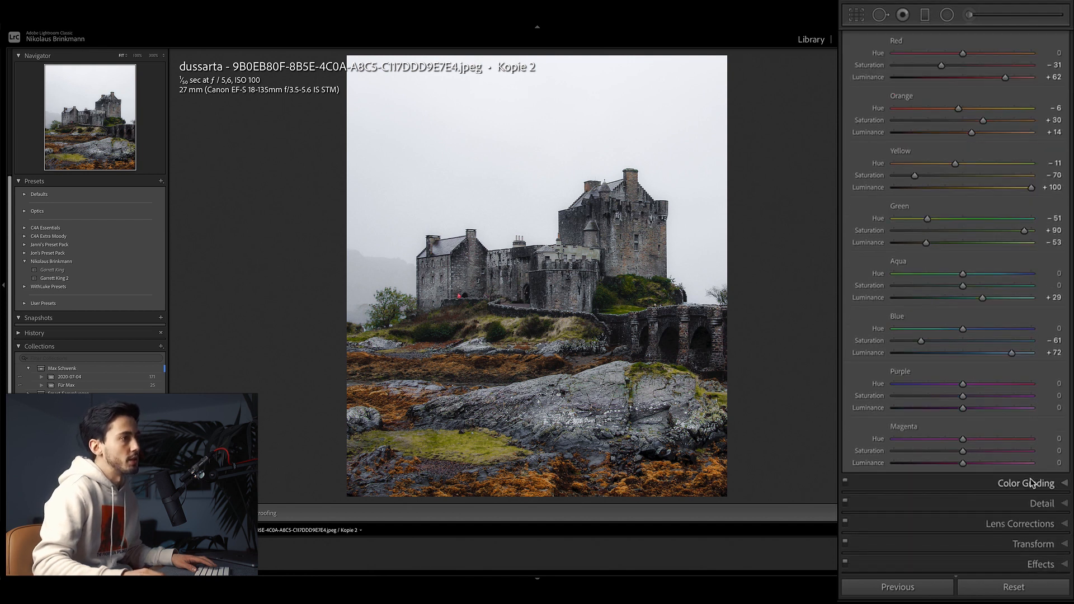
{"action": "left_click", "coordinate": [1032, 483]}
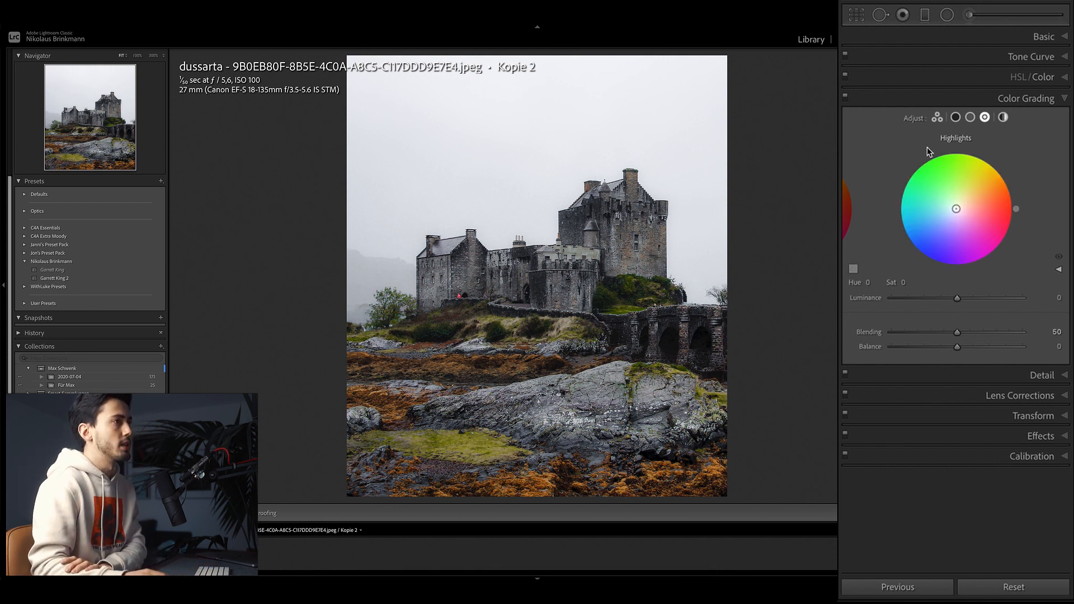
{"action": "left_click", "coordinate": [955, 116]}
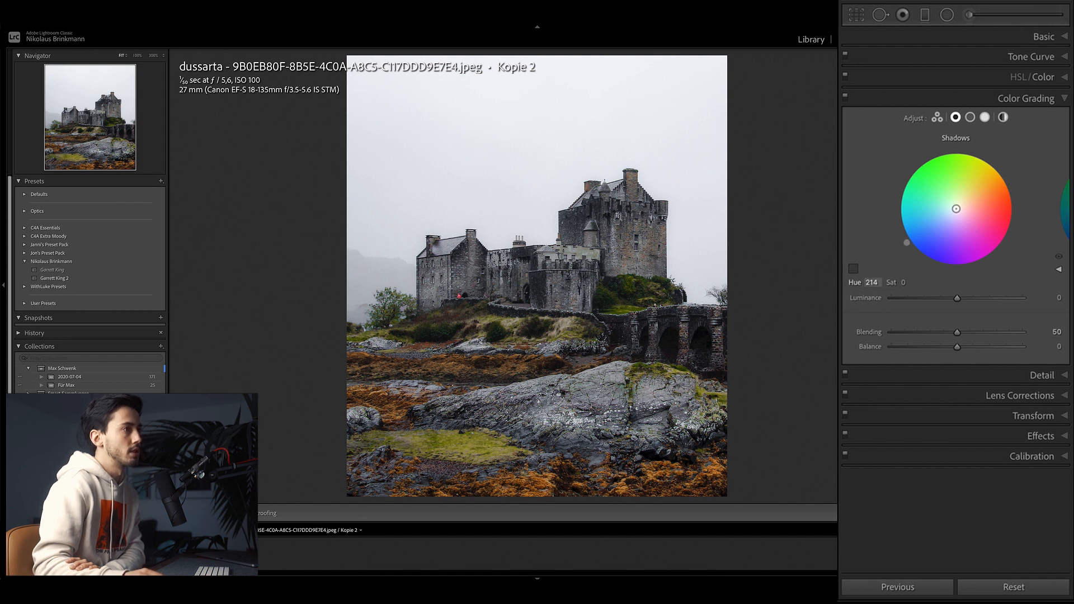
{"action": "left_click", "coordinate": [899, 284]}
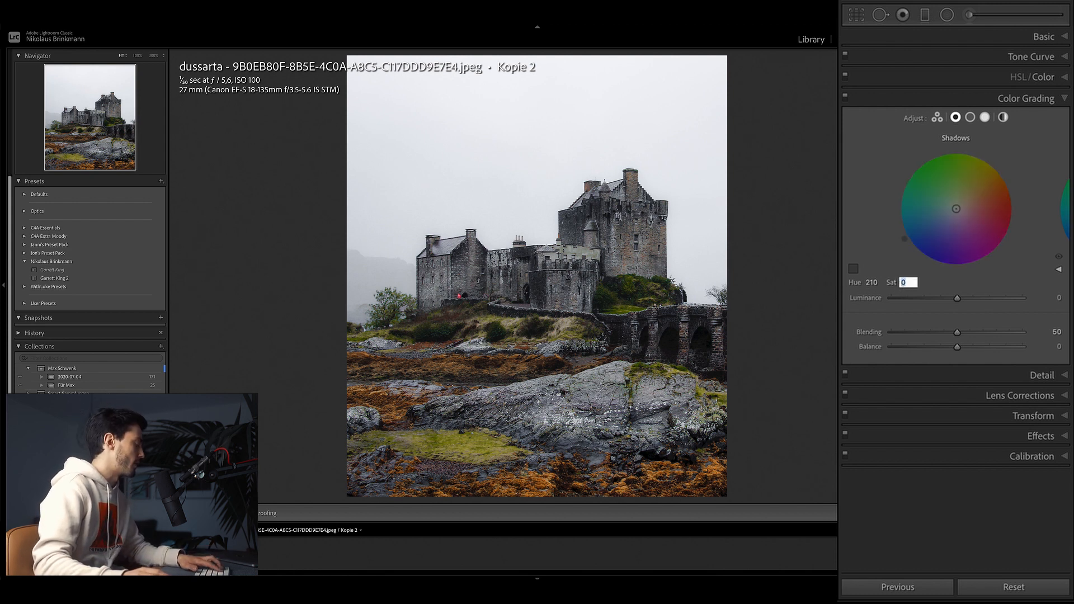
{"action": "key", "text": "Return"}
Step: Color grade the highlights with Hue 50 and Saturation 5
{"action": "left_click", "coordinate": [984, 117]}
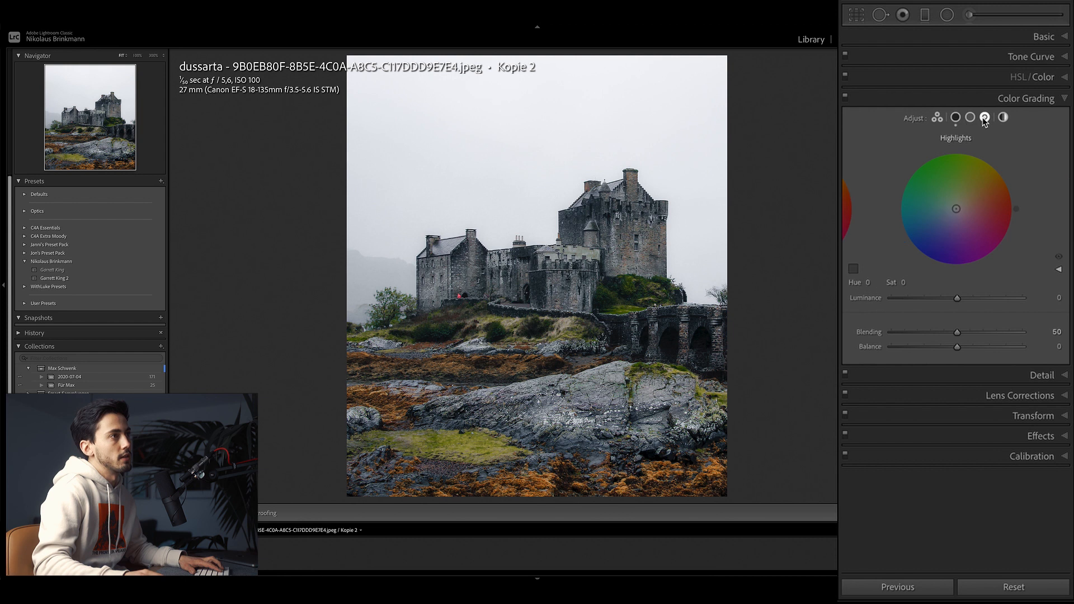
{"action": "left_click", "coordinate": [868, 282]}
{"action": "type", "text": "50"}
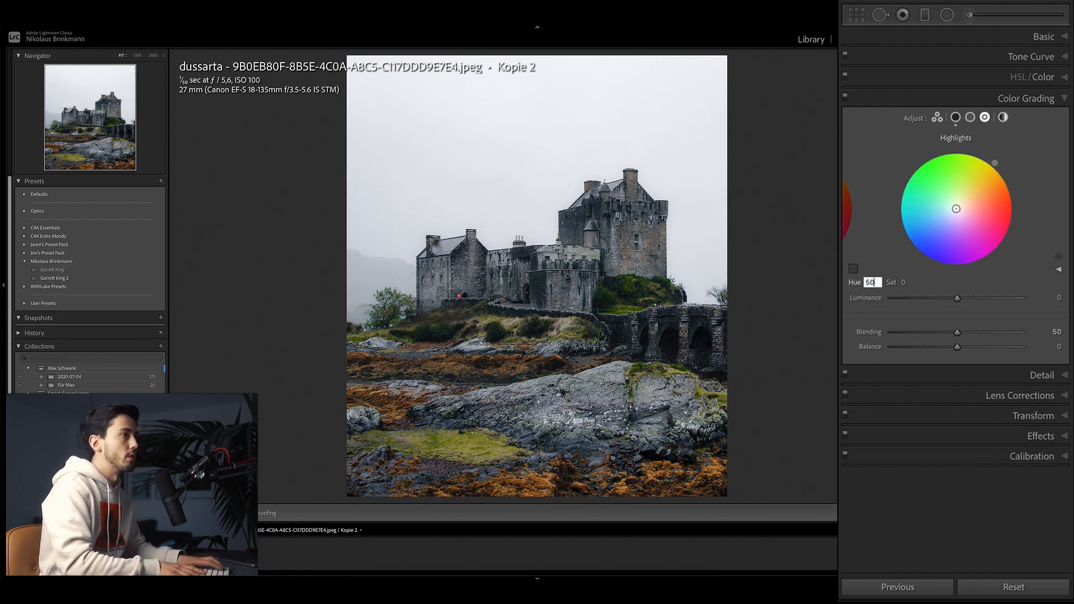
{"action": "key", "text": "Return"}
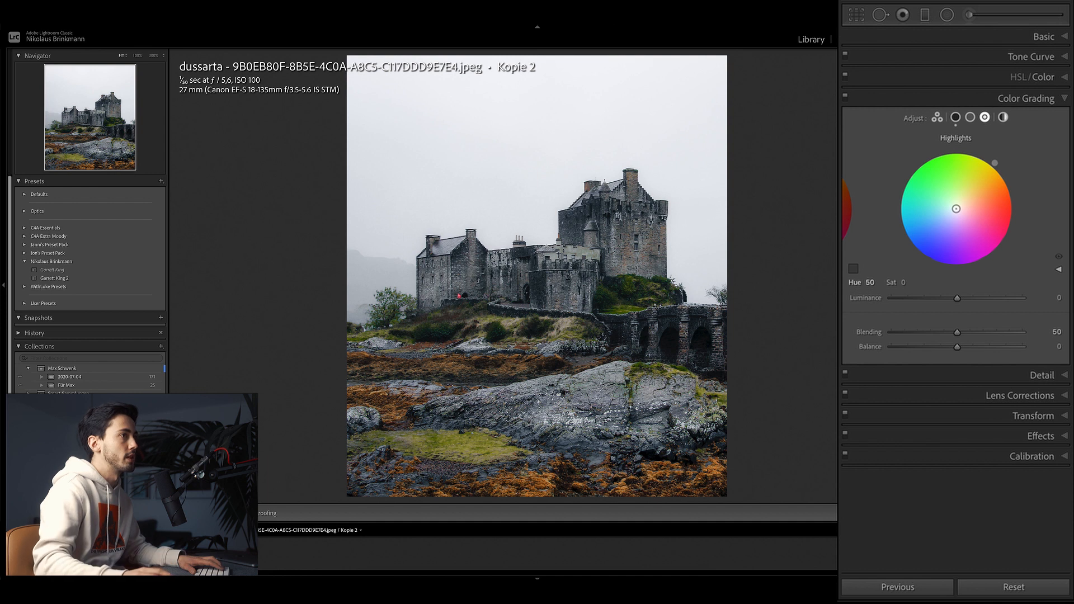
{"action": "left_click", "coordinate": [906, 282]}
{"action": "type", "text": "5"}
{"action": "key", "text": "Return"}
Step: Darken the photo's edges with a post-crop vignette Amount of -19
{"action": "key", "text": "ctrl+8"}
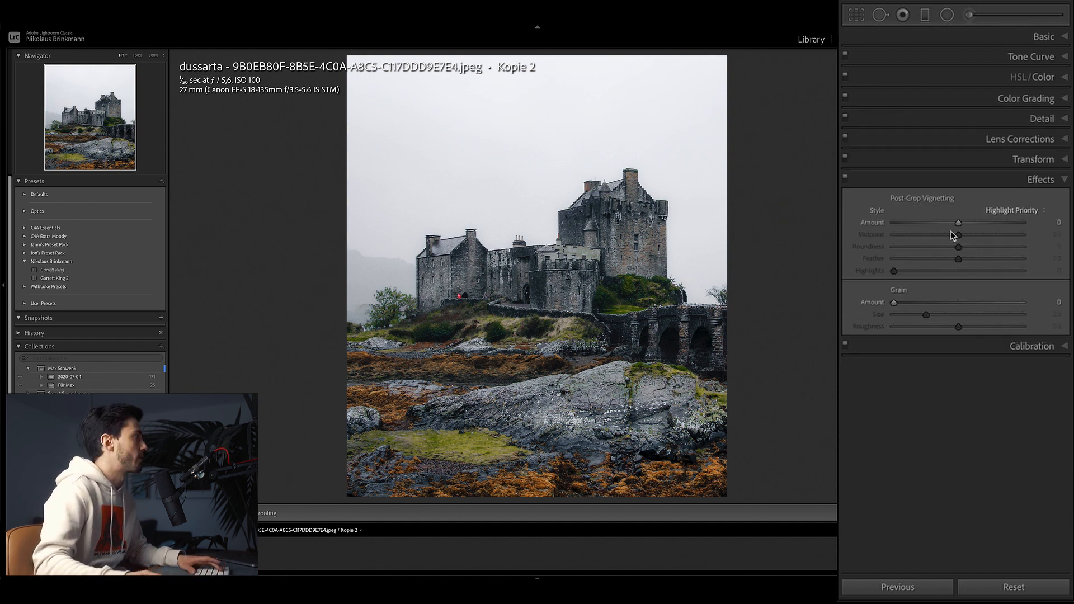
{"action": "left_click", "coordinate": [1057, 222]}
{"action": "type", "text": "-22"}
{"action": "key", "text": "Return"}
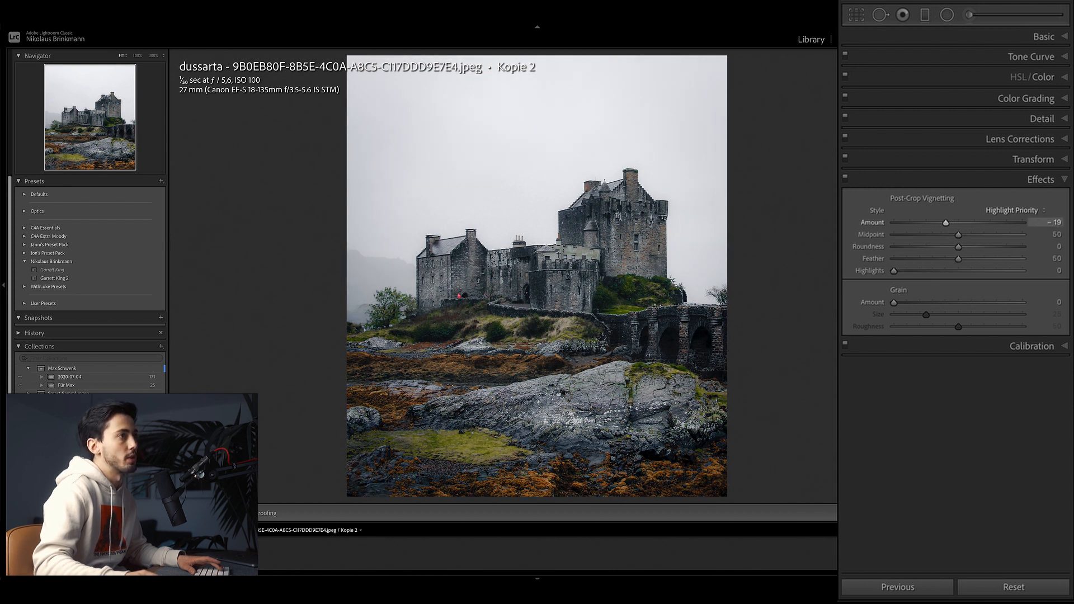
Step: Set the calibration's Blue Primary Hue to -32 and compare the photo with the calibration off and on
{"action": "key", "text": "ctrl+9"}
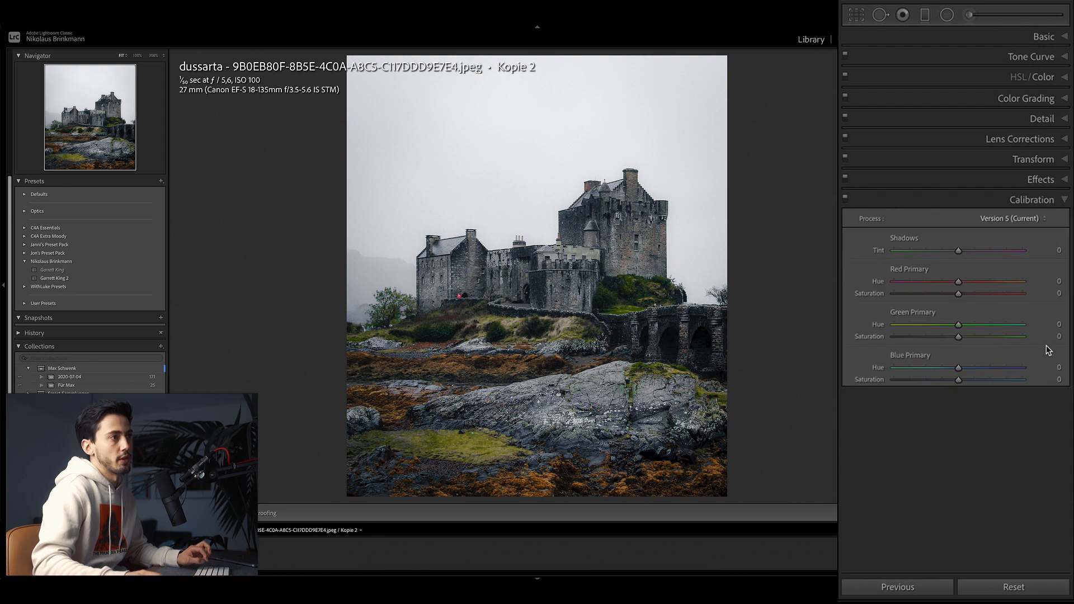
{"action": "left_click_drag", "start_coordinate": [959, 369], "coordinate": [937, 369]}
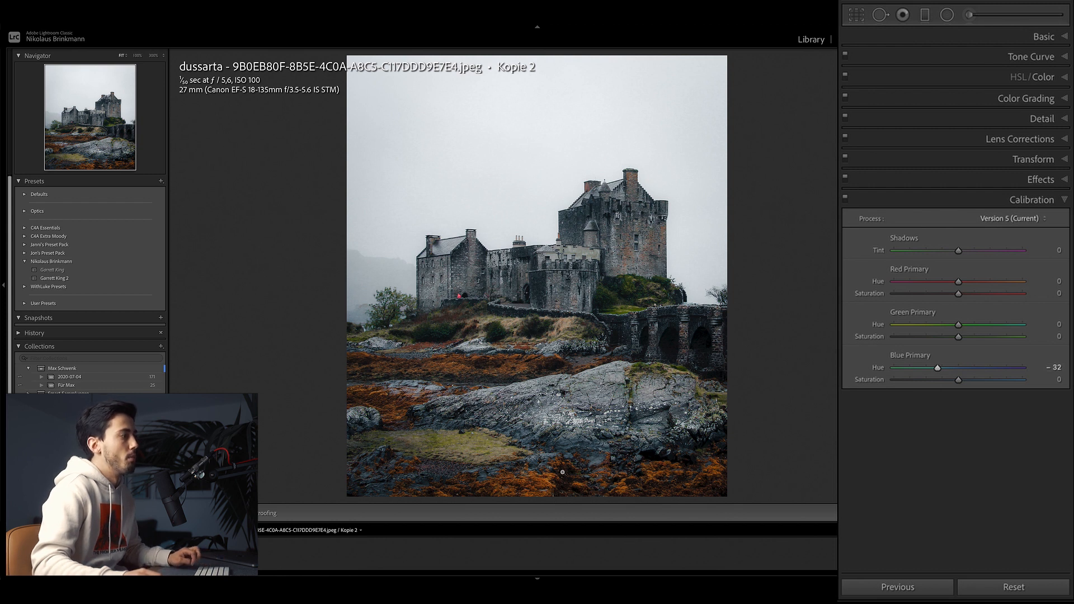
{"action": "left_click", "coordinate": [848, 203]}
{"action": "left_click", "coordinate": [847, 204]}
{"action": "left_click", "coordinate": [848, 203]}
{"action": "left_click", "coordinate": [847, 204]}
{"action": "left_click", "coordinate": [847, 204]}
{"action": "left_click", "coordinate": [848, 203]}
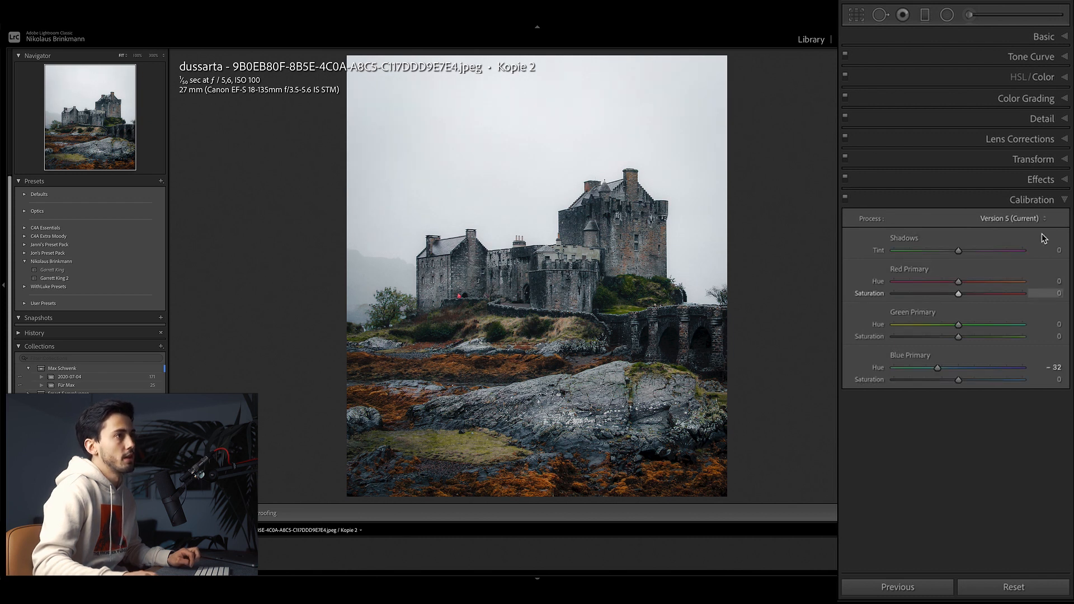
{"action": "left_click", "coordinate": [1067, 201]}
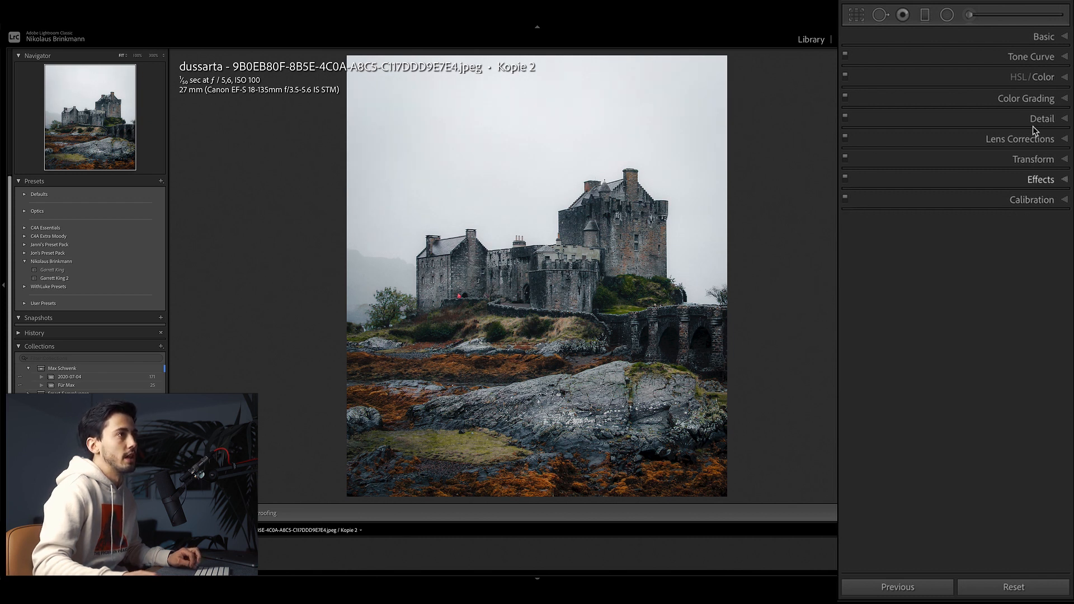
Step: Apply the Artistic 04 profile to the castle photo
{"action": "left_click", "coordinate": [1048, 37]}
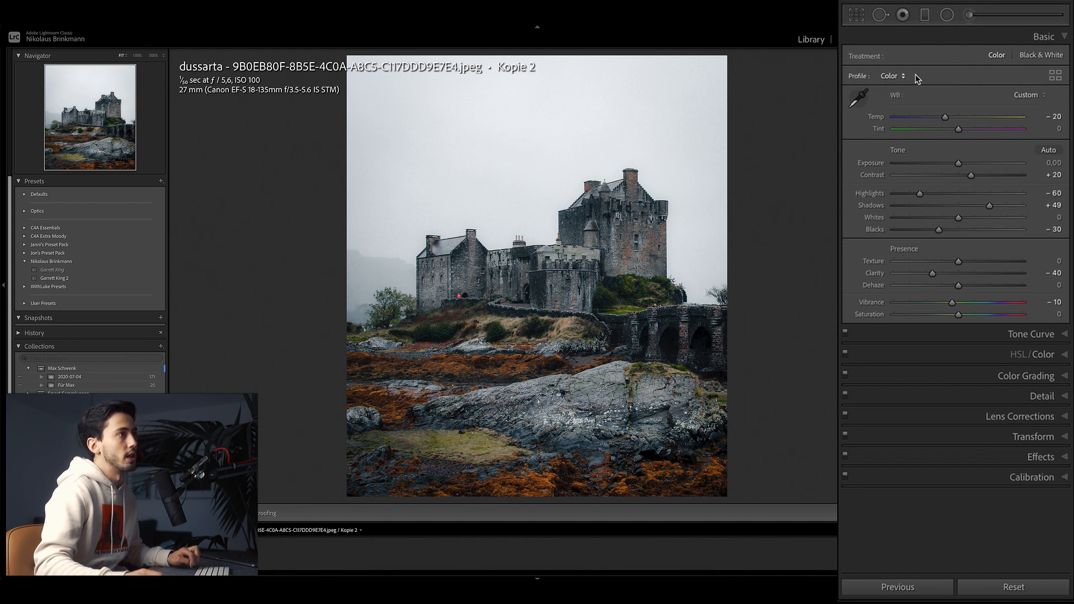
{"action": "left_click", "coordinate": [1055, 78]}
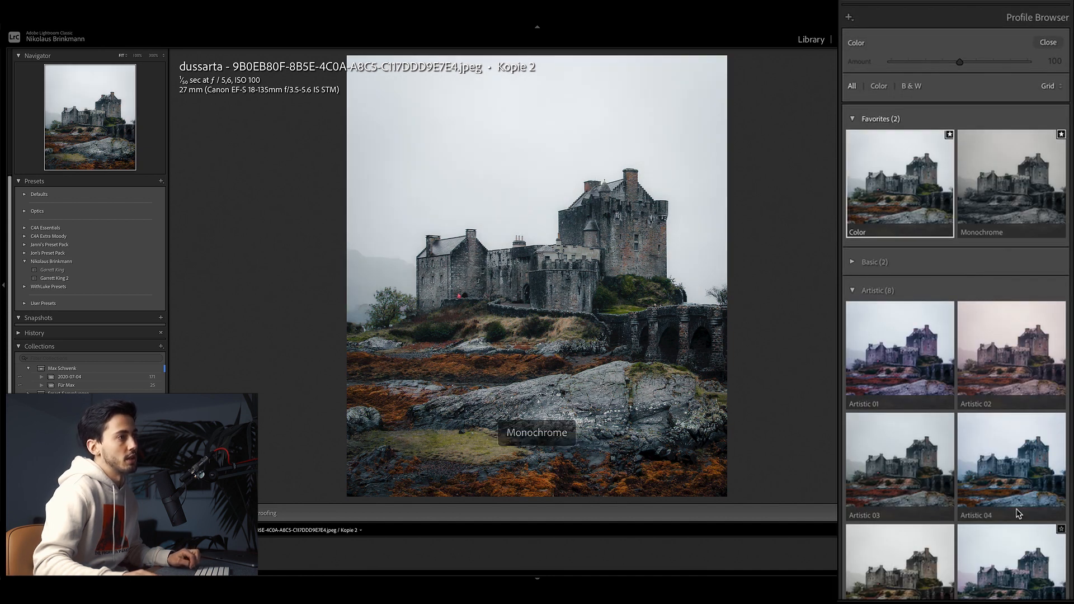
{"action": "left_click", "coordinate": [1013, 482]}
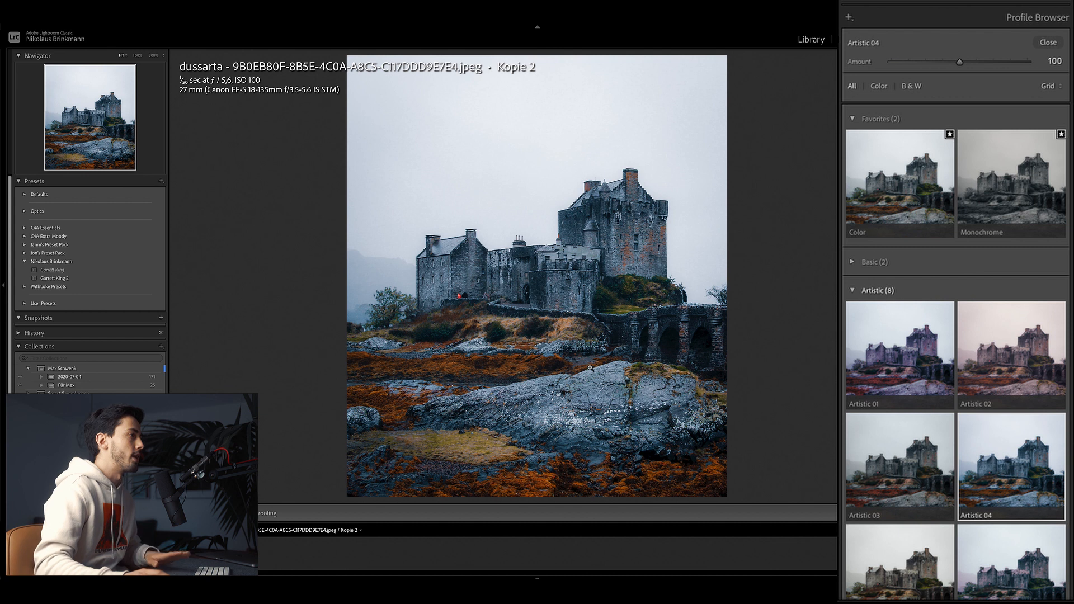
Step: Send a copy of the photo with Lightroom adjustments to Luminar 4 for editing
{"action": "right_click", "coordinate": [570, 356]}
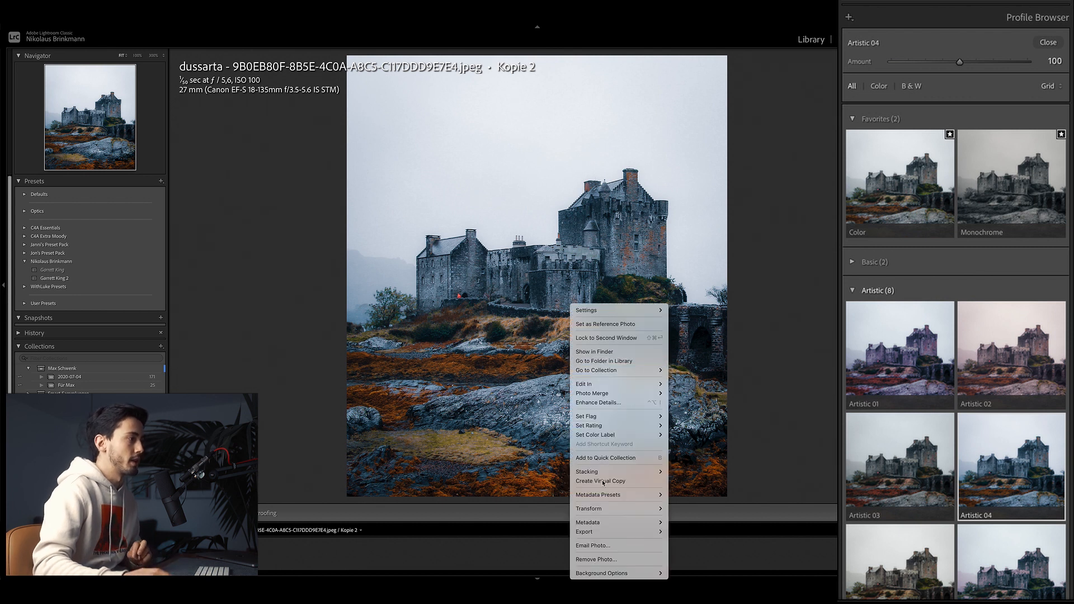
{"action": "mouse_move", "coordinate": [607, 533]}
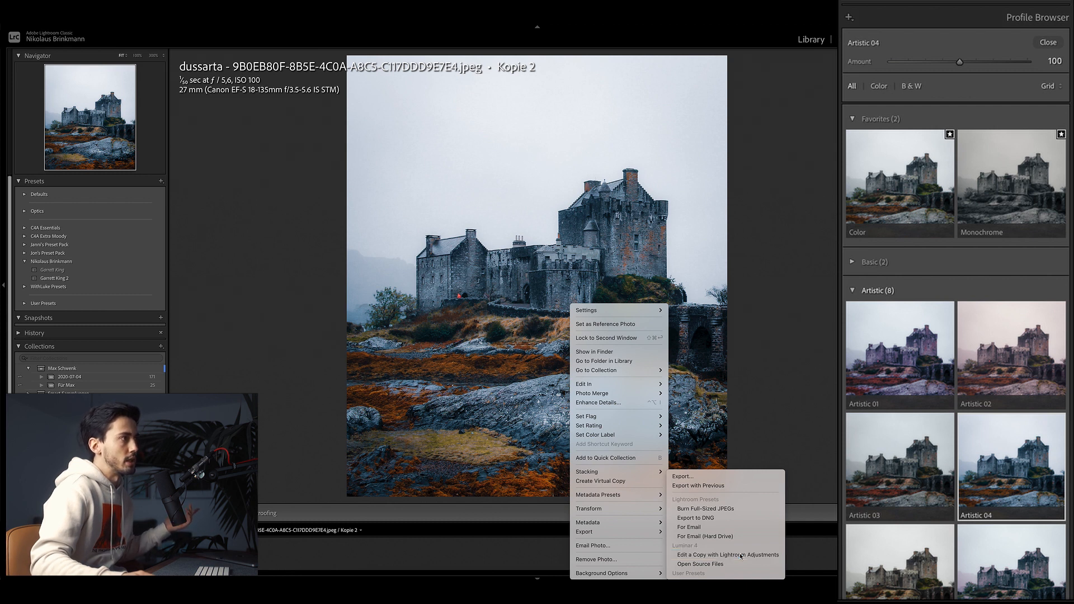
{"action": "left_click", "coordinate": [741, 555]}
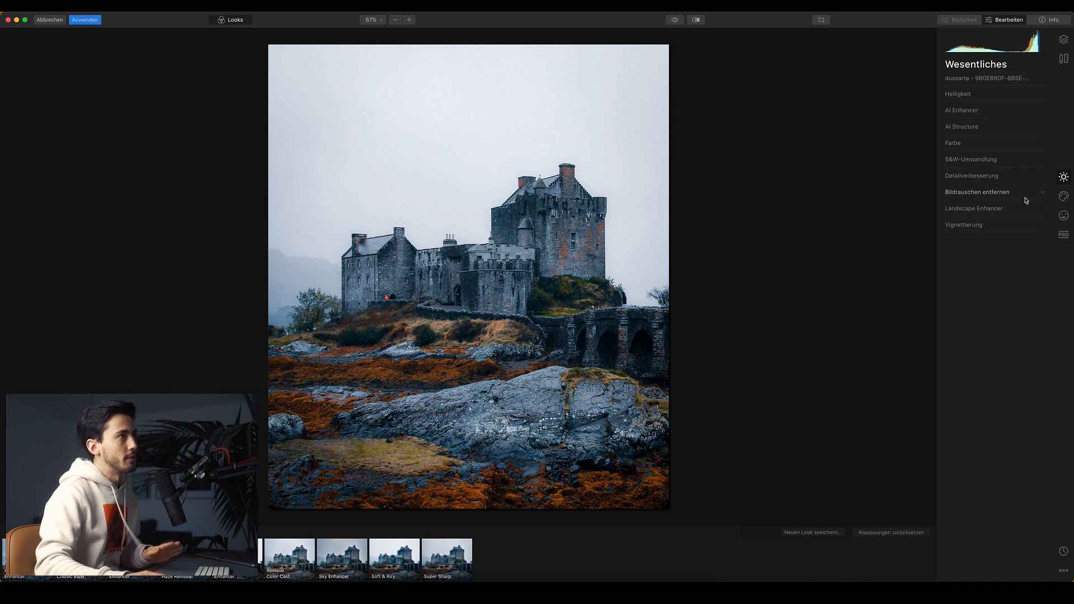
Step: Replace the castle's sky with Dramatic Sky 3 using AI Sky Replacement
{"action": "left_click", "coordinate": [1064, 196]}
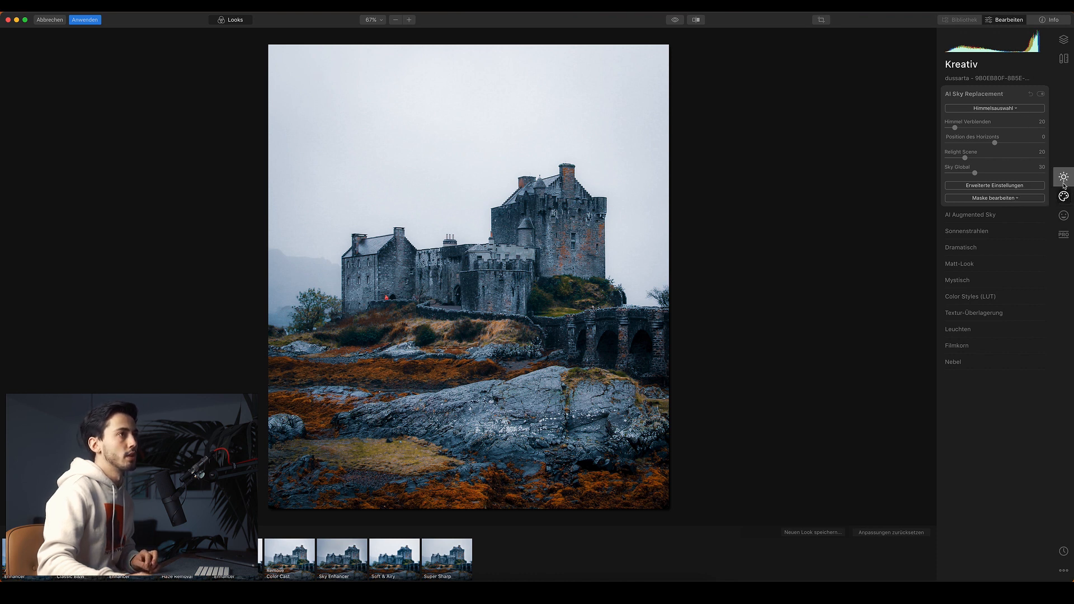
{"action": "left_click", "coordinate": [1005, 108]}
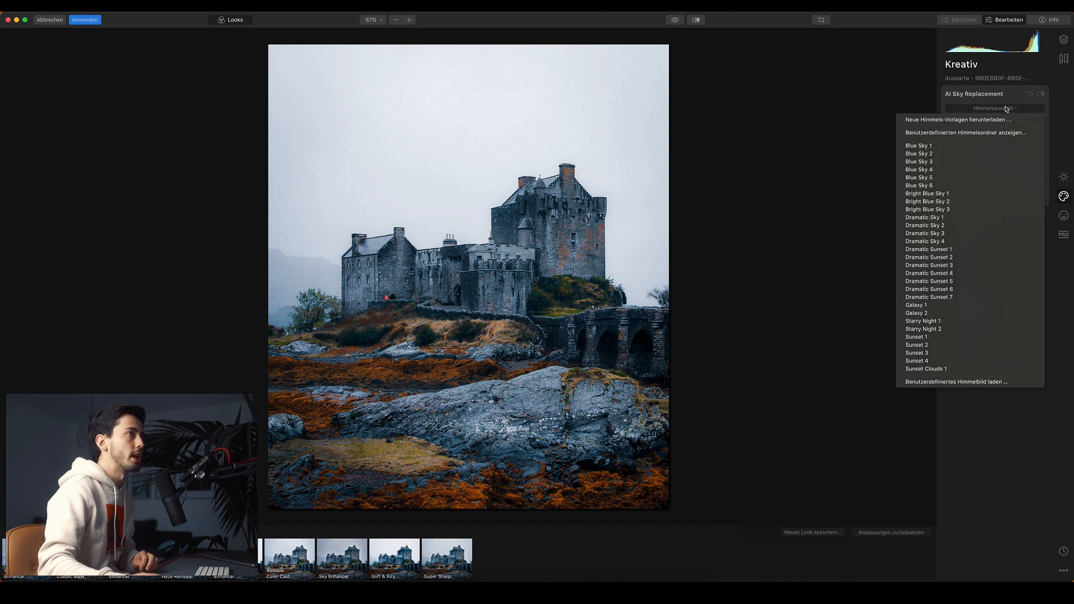
{"action": "left_click", "coordinate": [973, 235]}
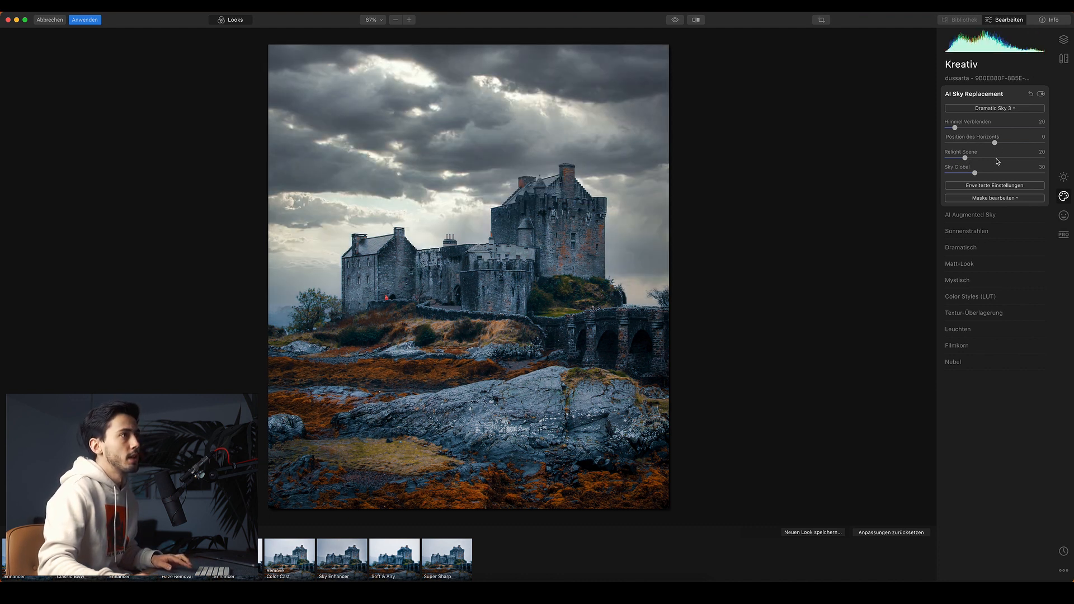
Step: Set the replaced sky's temperature to about -19 and its exposure to 4, and fine-tune the horizon position
{"action": "left_click", "coordinate": [1000, 186]}
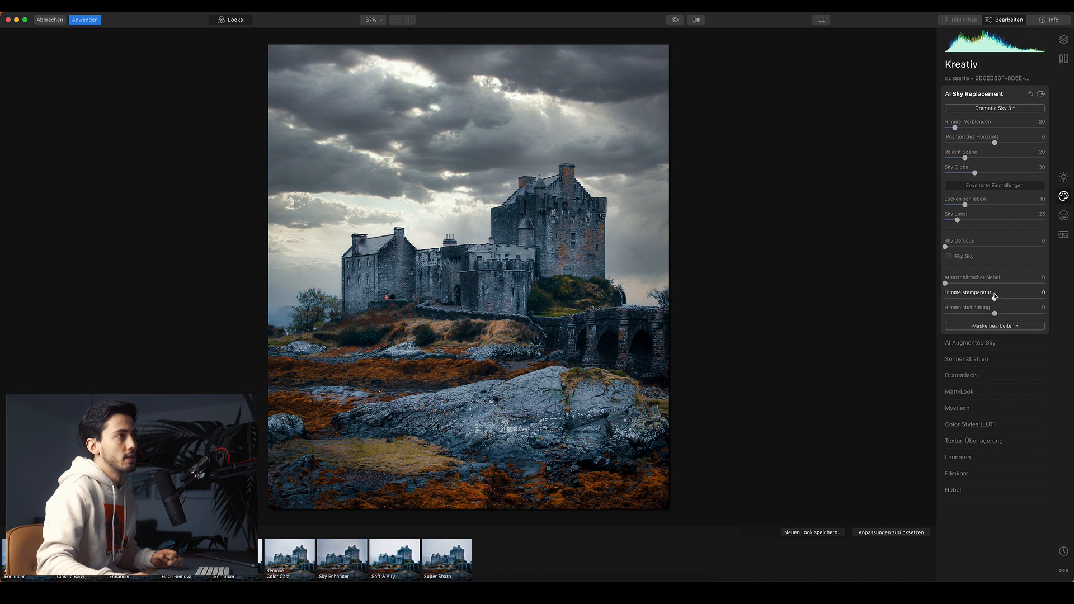
{"action": "mouse_move", "coordinate": [994, 298]}
{"action": "left_mouse_down"}
{"action": "mouse_move", "coordinate": [984, 300]}
{"action": "mouse_move", "coordinate": [1010, 314]}
{"action": "mouse_move", "coordinate": [997, 314]}
{"action": "left_mouse_up"}
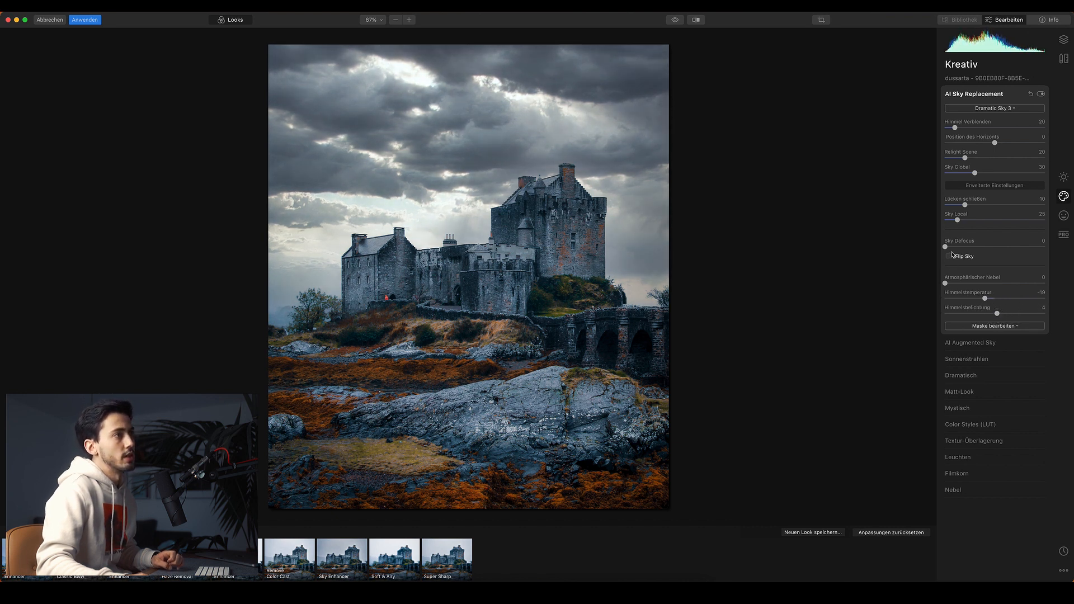
{"action": "left_click_drag", "start_coordinate": [994, 143], "coordinate": [996, 146]}
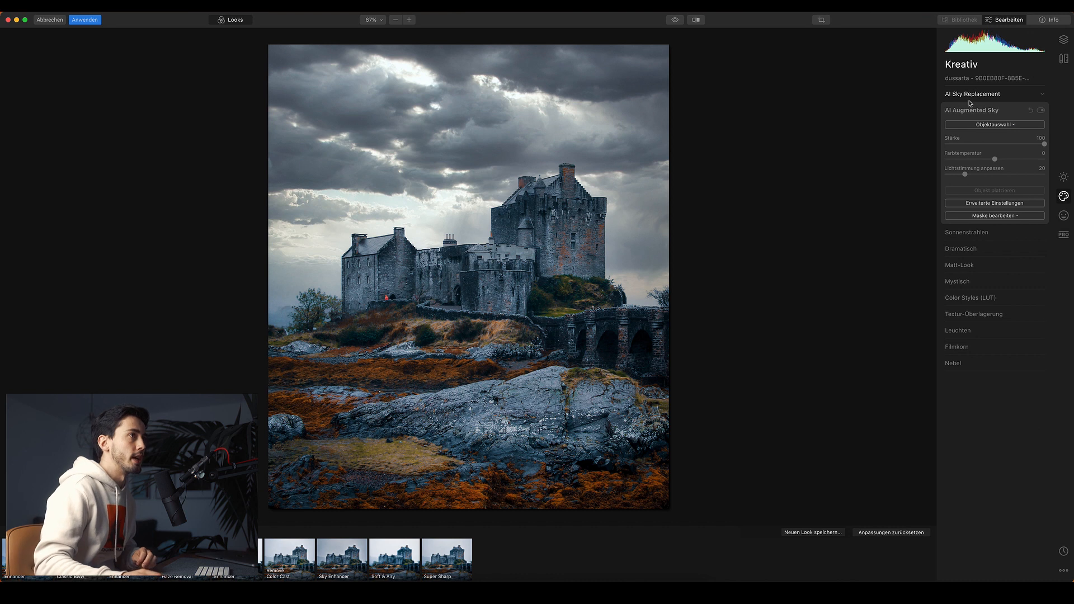
Step: Add the Birds 1 object to the sky with AI Augmented Sky
{"action": "left_click", "coordinate": [1001, 125]}
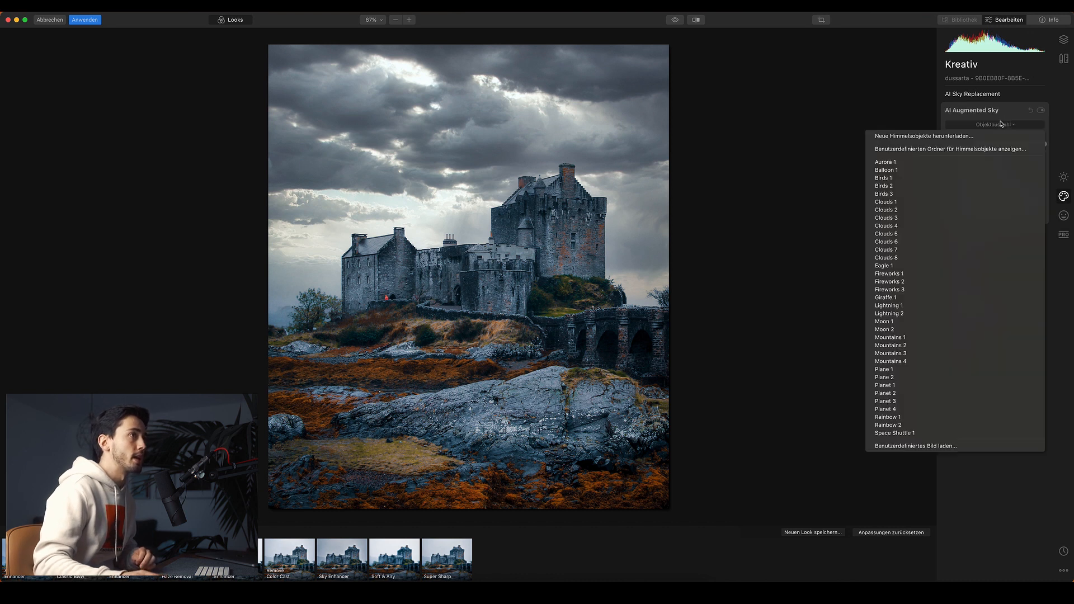
{"action": "left_click", "coordinate": [927, 179]}
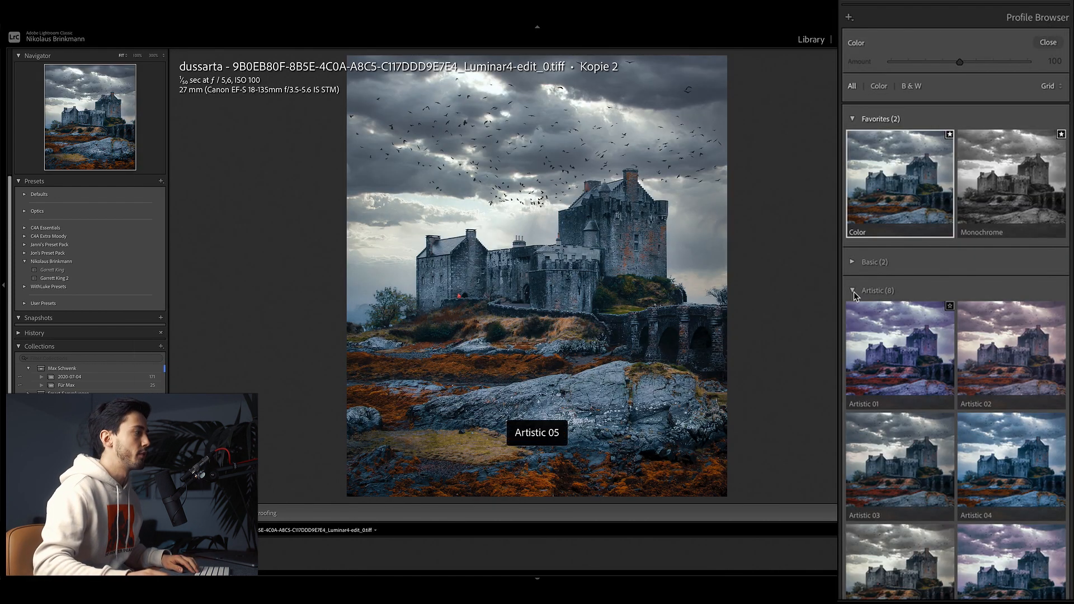
Step: In Lightroom, set the purple and magenta Saturation of the Luminar-edited photo to -100
{"action": "left_click", "coordinate": [1047, 43]}
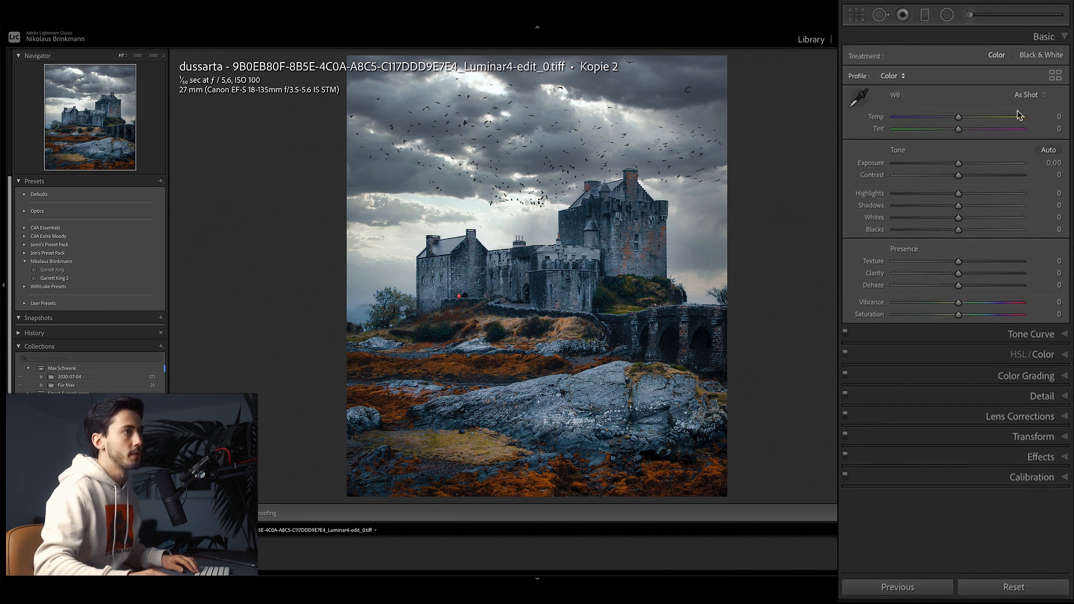
{"action": "left_click", "coordinate": [1060, 356]}
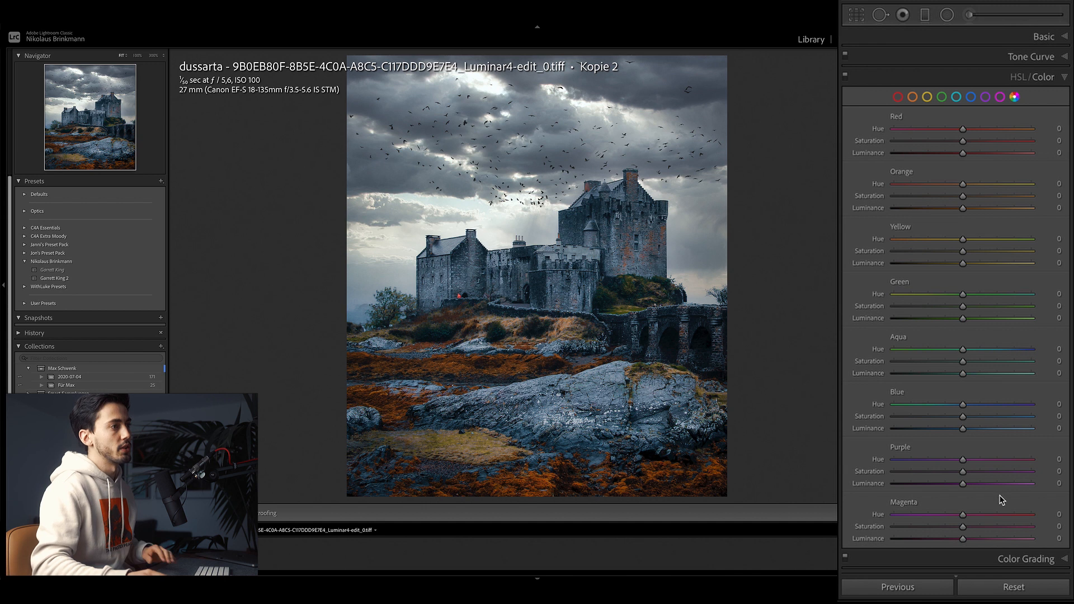
{"action": "left_click_drag", "start_coordinate": [962, 472], "coordinate": [820, 445]}
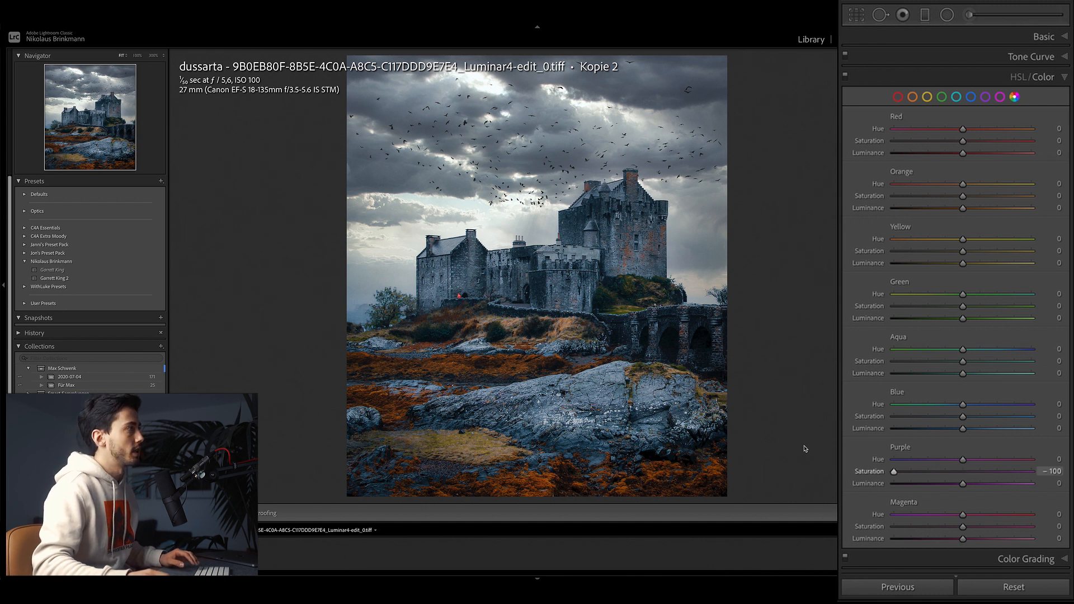
{"action": "left_click_drag", "start_coordinate": [941, 526], "coordinate": [878, 526]}
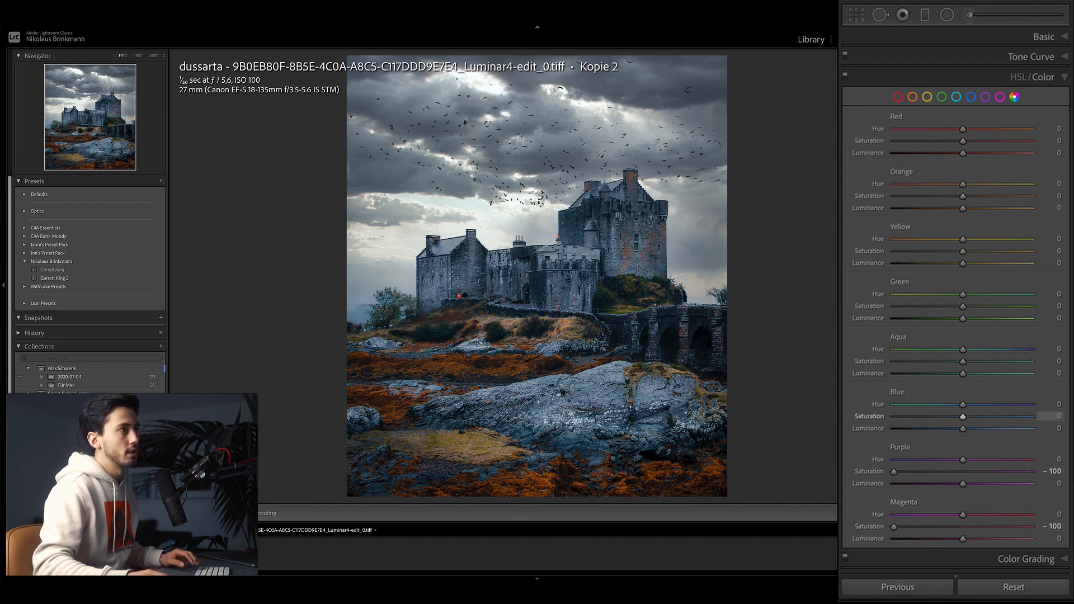
{"action": "left_click", "coordinate": [1061, 77]}
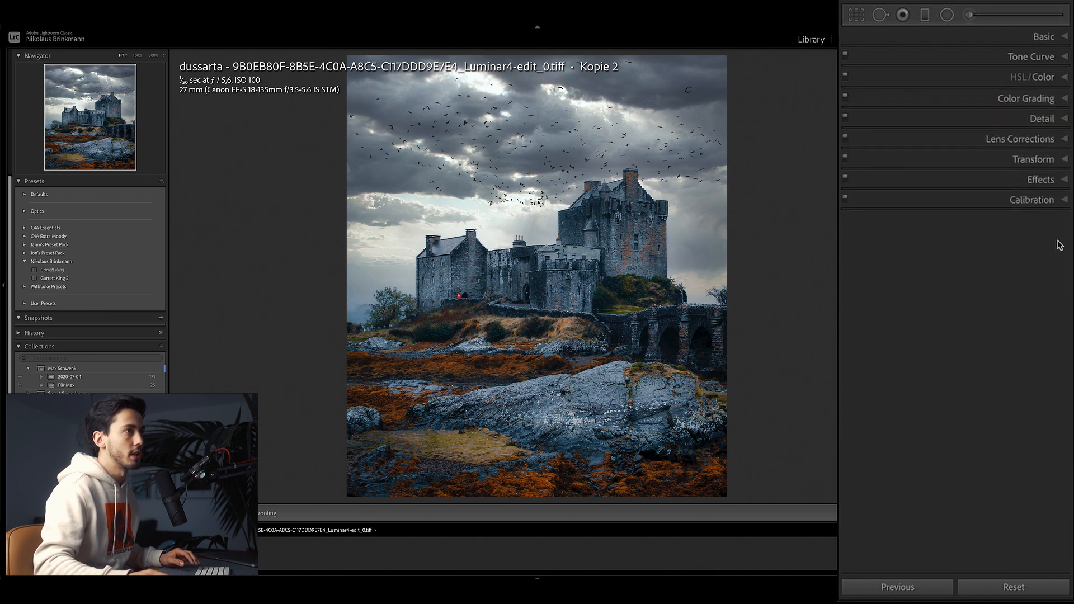
Step: Color grade the edited photo's highlights with Hue 194 and Saturation 15
{"action": "left_click", "coordinate": [1059, 99]}
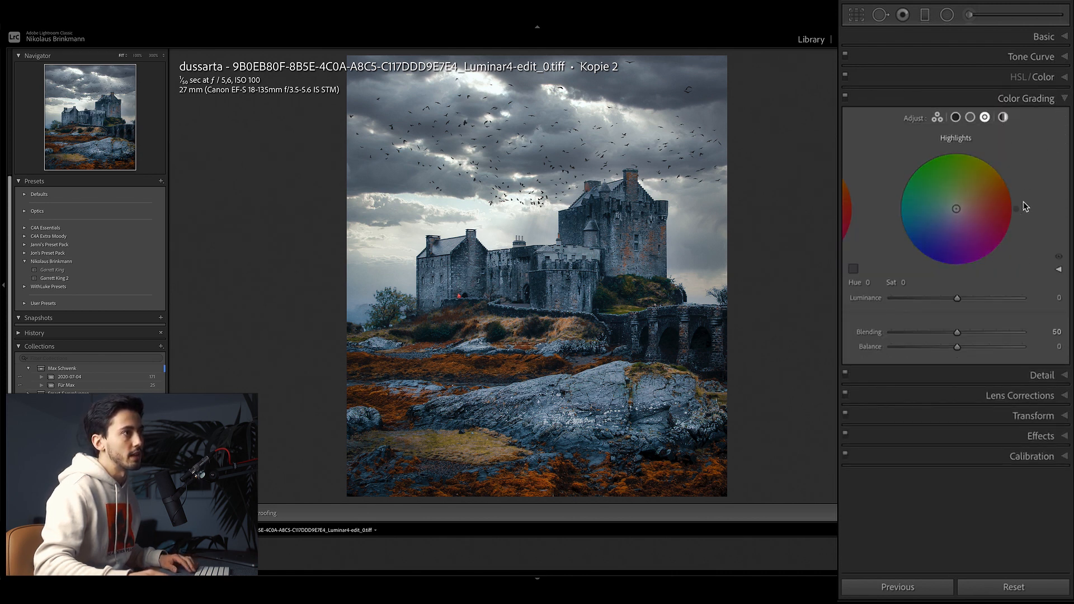
{"action": "left_click_drag", "start_coordinate": [1016, 207], "coordinate": [898, 224]}
{"action": "left_click", "coordinate": [903, 284]}
{"action": "type", "text": "2"}
{"action": "left_click_drag", "start_coordinate": [905, 283], "coordinate": [915, 283]}
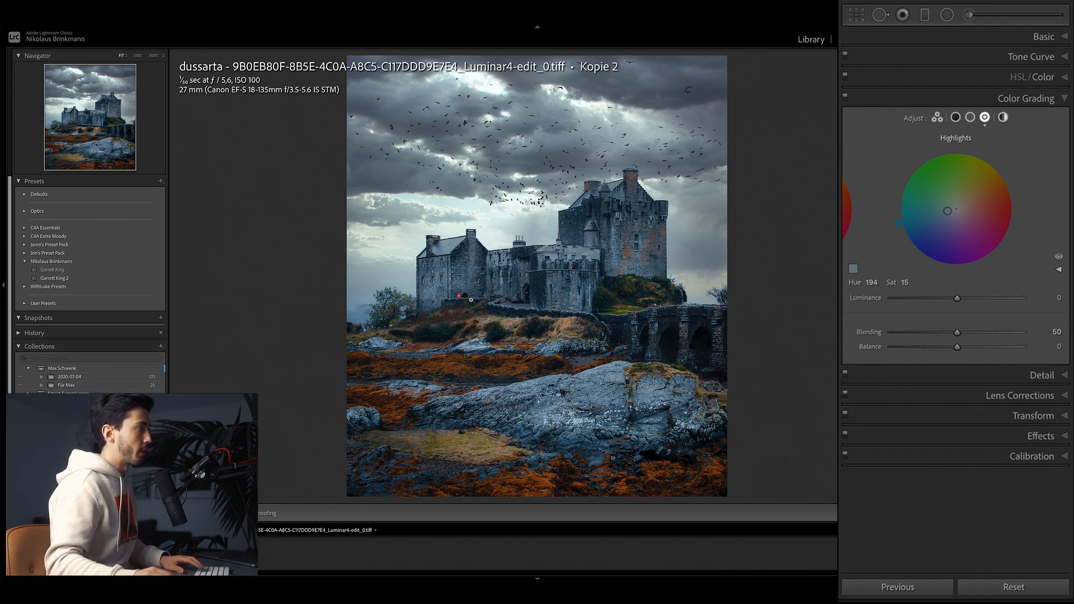
Step: Examine the castle and its surroundings at 100% zoom
{"action": "left_click", "coordinate": [471, 290]}
{"action": "left_click_drag", "start_coordinate": [433, 285], "coordinate": [595, 312]}
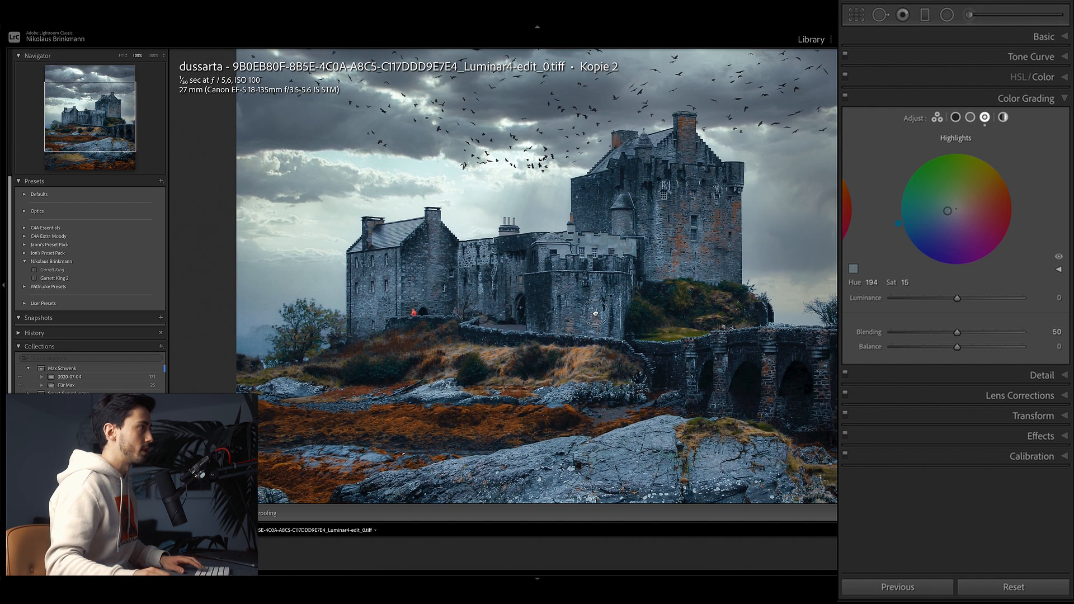
Step: Remove the small red figure beside the castle's lower wall with a Heal spot of size 61
{"action": "left_click", "coordinate": [879, 15]}
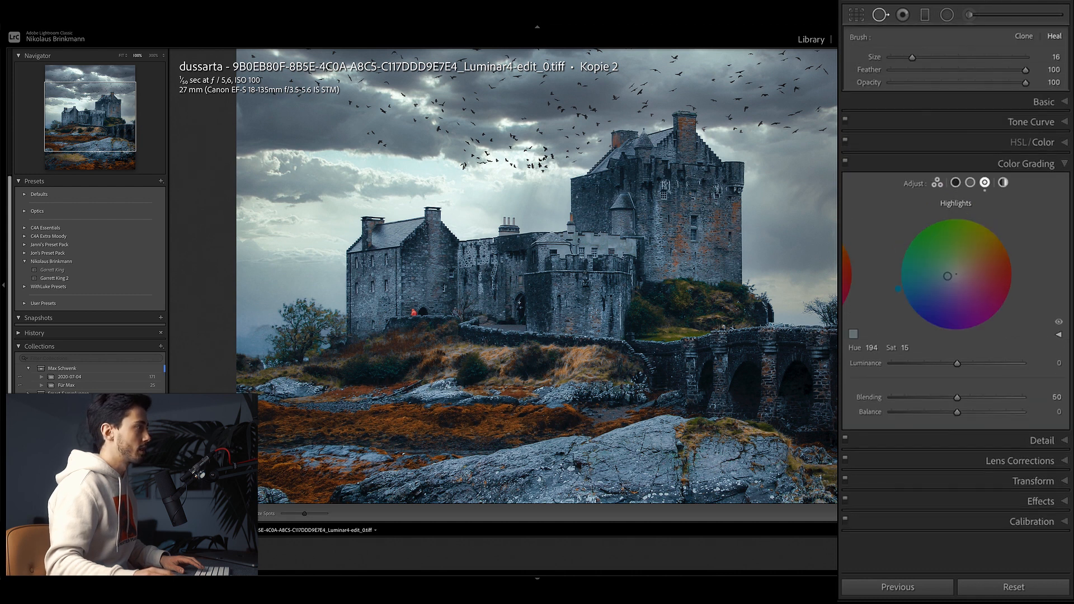
{"action": "scroll", "coordinate": [403, 318], "scroll_direction": "up", "scroll_amount": 5}
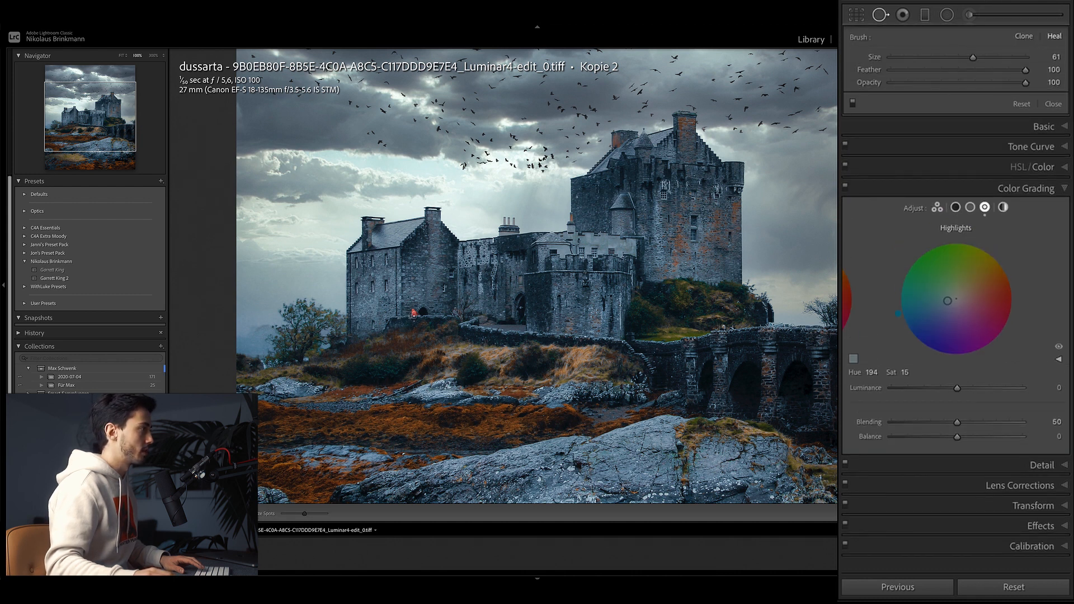
{"action": "left_click", "coordinate": [414, 315]}
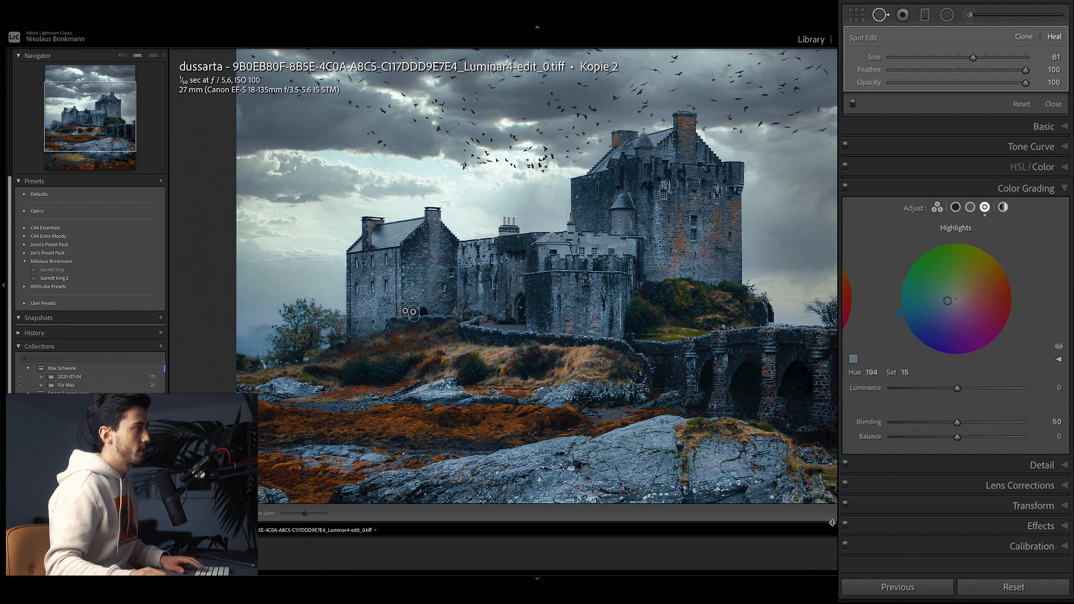
{"action": "key", "text": "q"}
{"action": "left_click", "coordinate": [548, 387]}
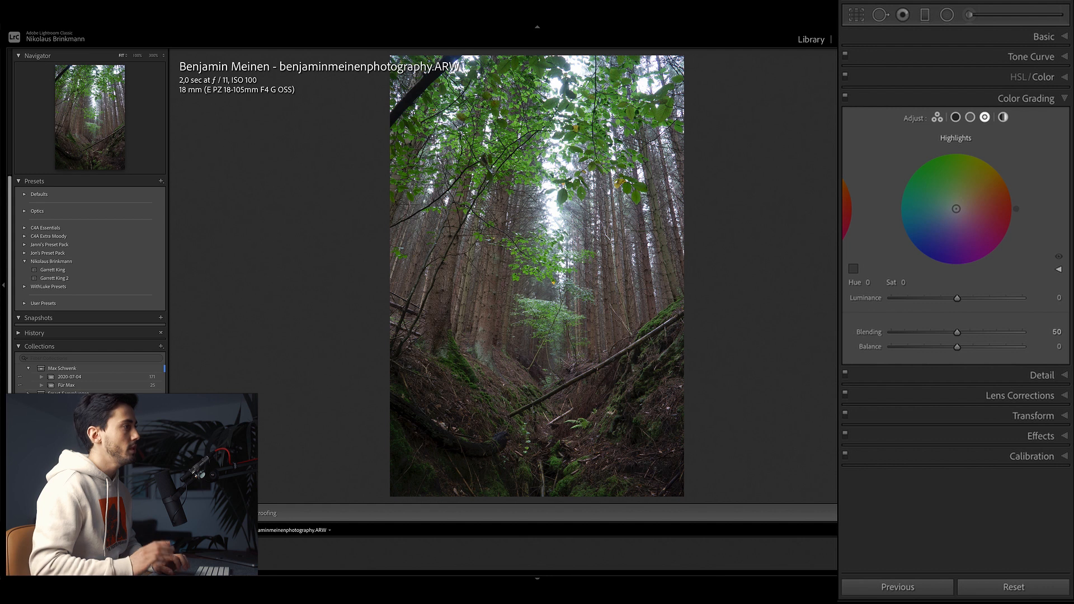
Step: Set the forest photo's Temp to 4,049, Tint to +15 and Contrast to +30
{"action": "left_click", "coordinate": [1062, 36]}
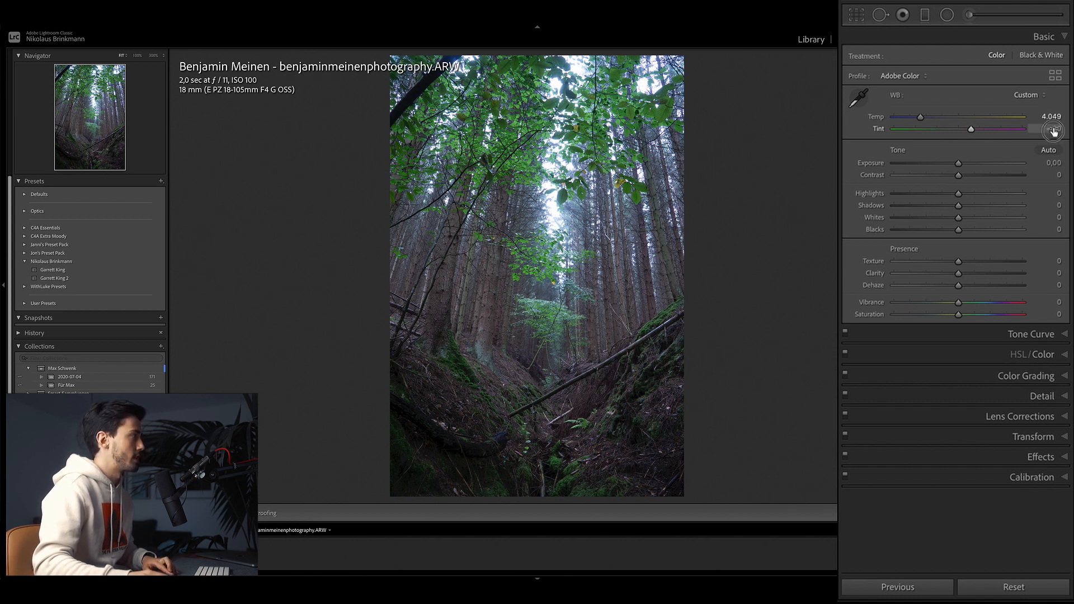
{"action": "left_click_drag", "start_coordinate": [1053, 132], "coordinate": [1050, 131]}
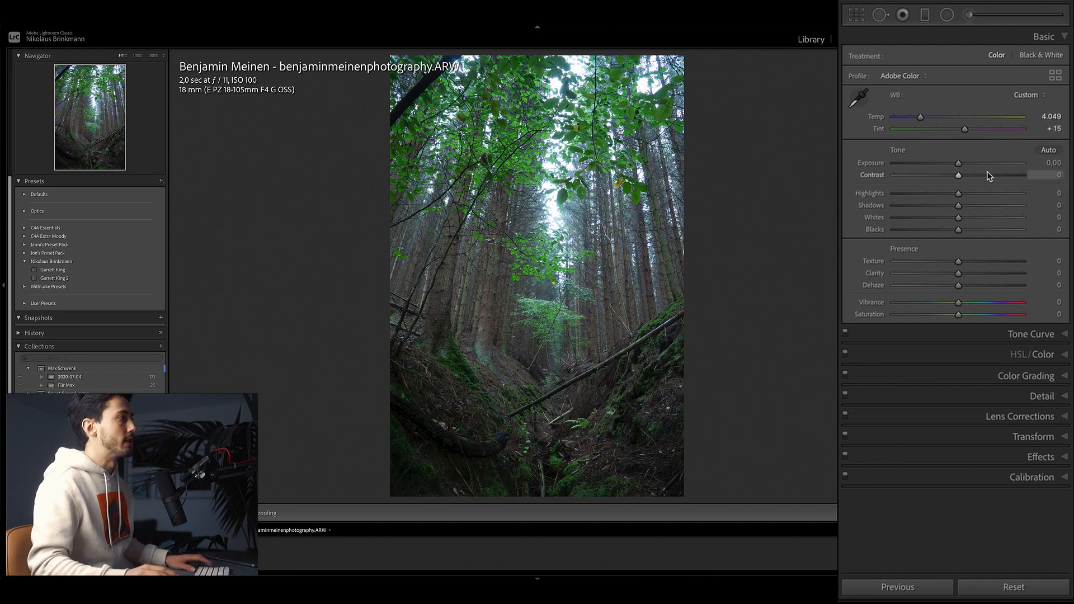
{"action": "left_click_drag", "start_coordinate": [959, 175], "coordinate": [973, 184]}
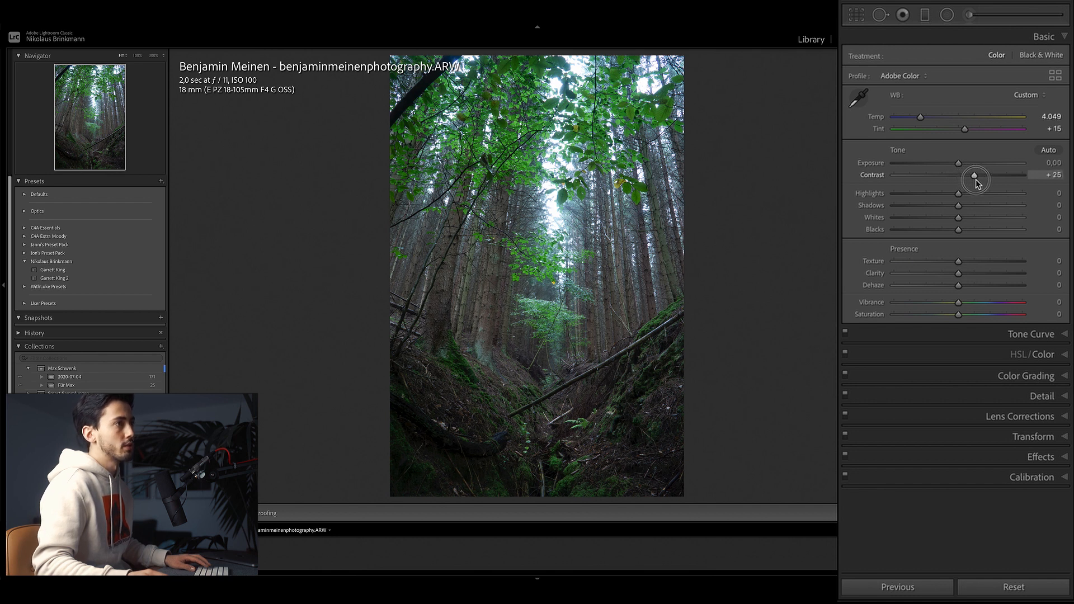
Step: Set the forest photo's Shadows to +10, Whites to +46 and Blacks to -30
{"action": "left_click_drag", "start_coordinate": [958, 206], "coordinate": [962, 210]}
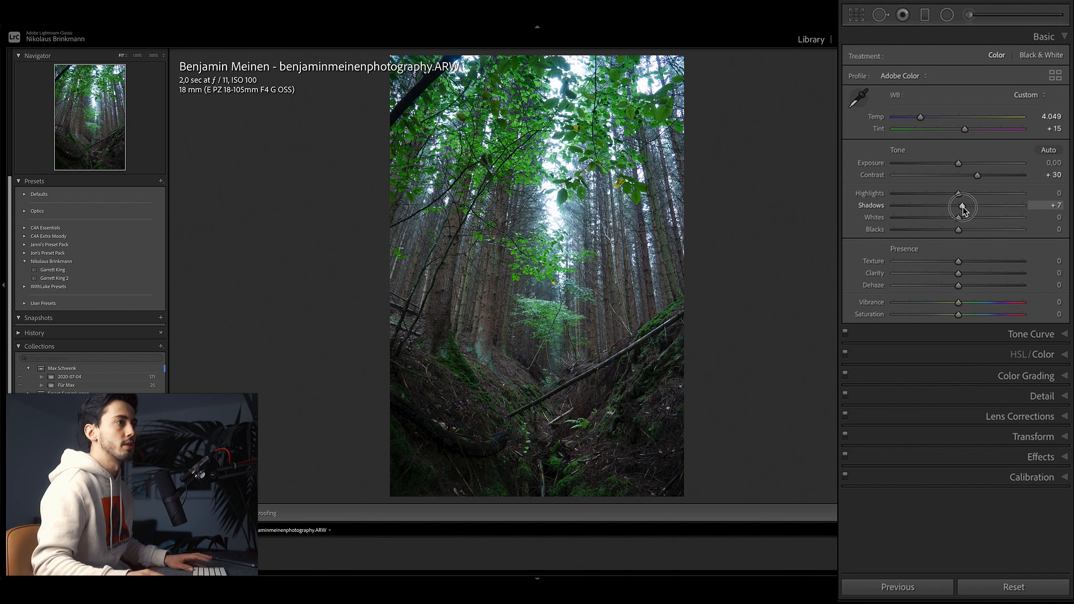
{"action": "left_click_drag", "start_coordinate": [963, 208], "coordinate": [964, 206]}
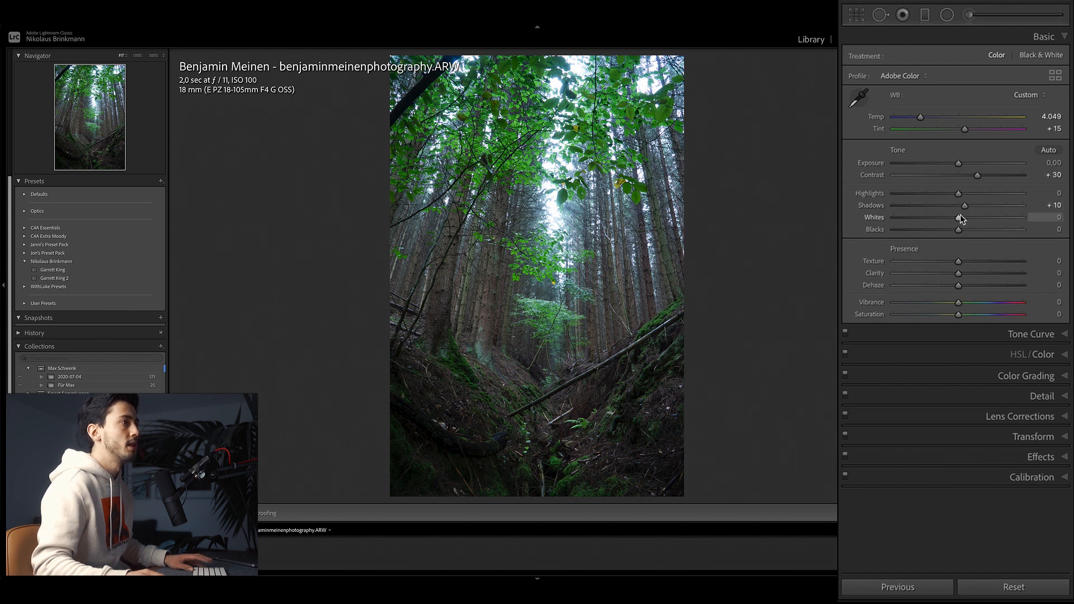
{"action": "left_click", "coordinate": [958, 220]}
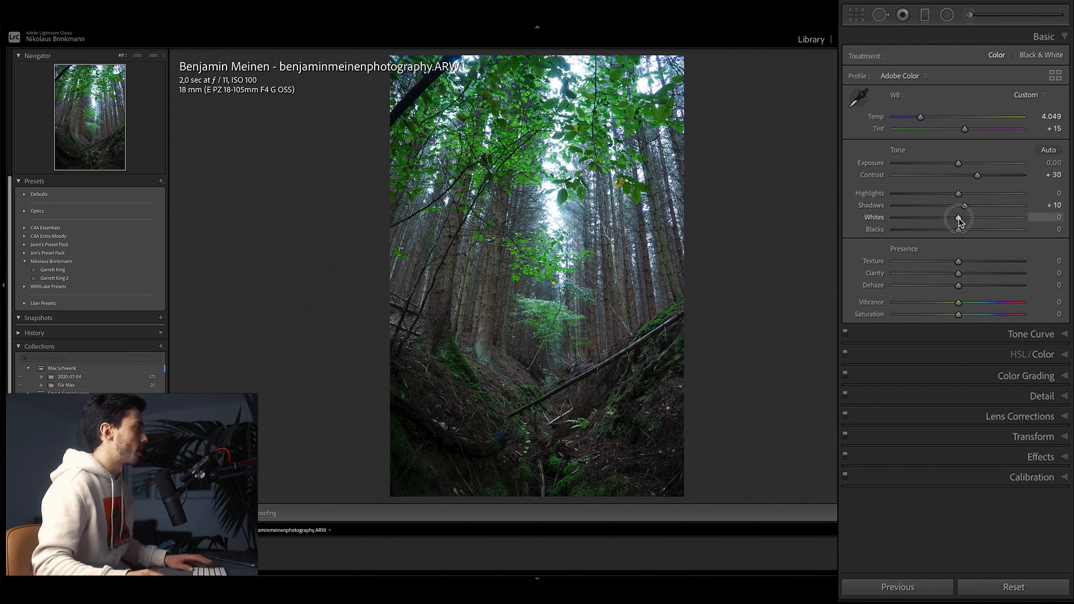
{"action": "left_click_drag", "start_coordinate": [958, 221], "coordinate": [988, 222]}
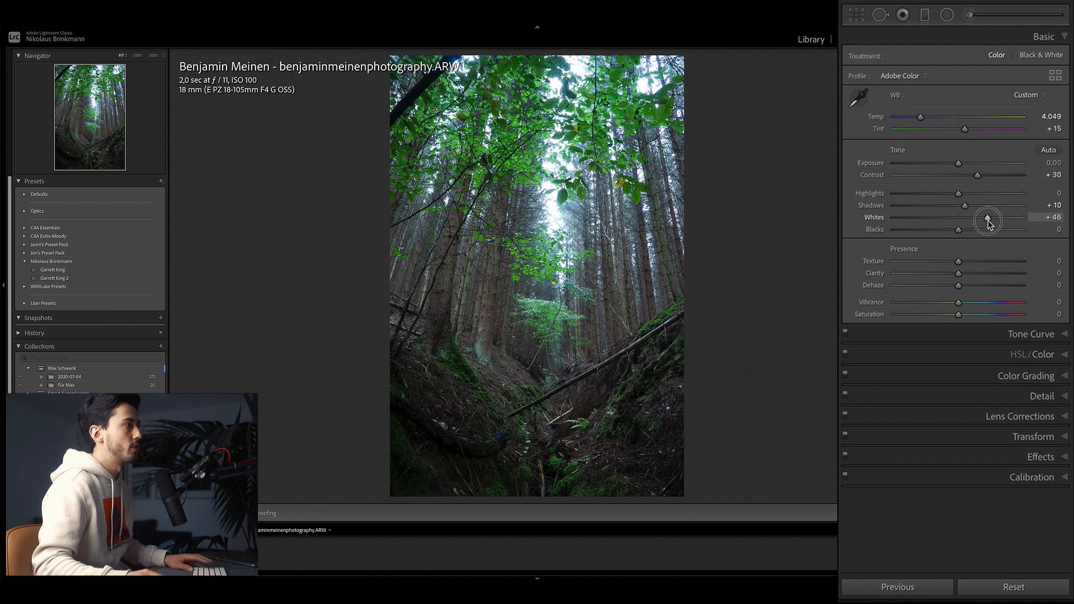
{"action": "left_click", "coordinate": [958, 234]}
{"action": "left_click_drag", "start_coordinate": [959, 235], "coordinate": [938, 240]}
Step: Set the forest photo's Clarity to -11 and Vibrance to +23
{"action": "left_click", "coordinate": [955, 275]}
{"action": "left_click_drag", "start_coordinate": [955, 275], "coordinate": [947, 279]}
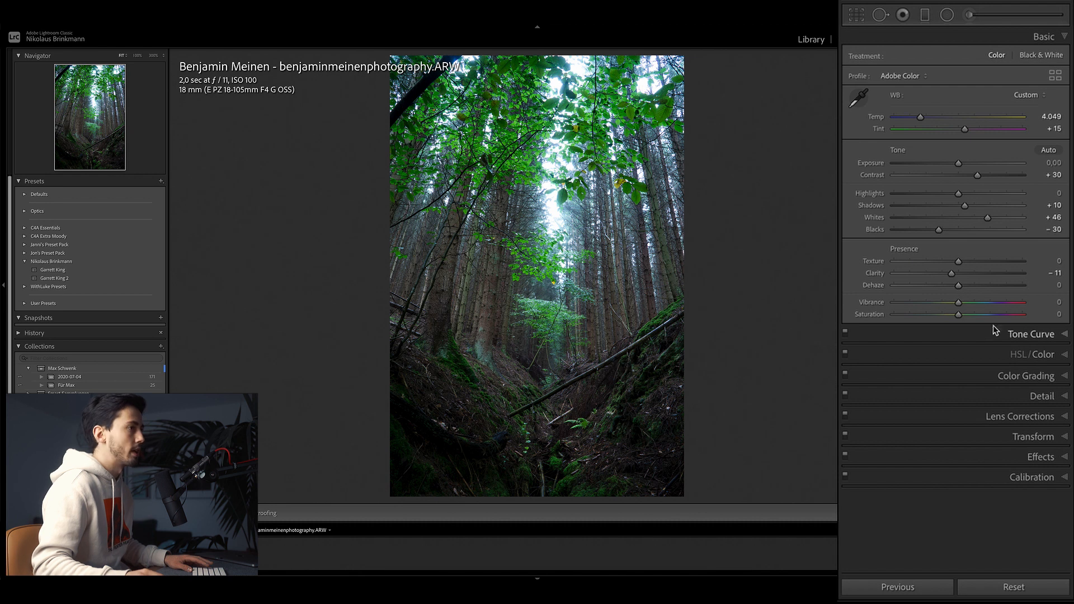
{"action": "left_click_drag", "start_coordinate": [958, 303], "coordinate": [974, 304]}
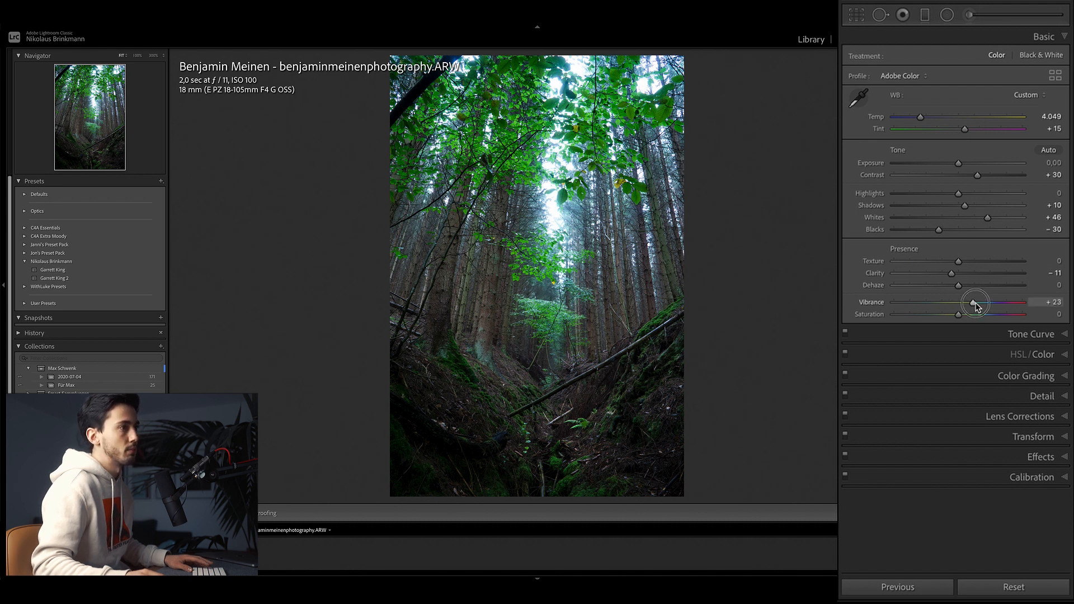
{"action": "left_click_drag", "start_coordinate": [974, 306], "coordinate": [972, 305]}
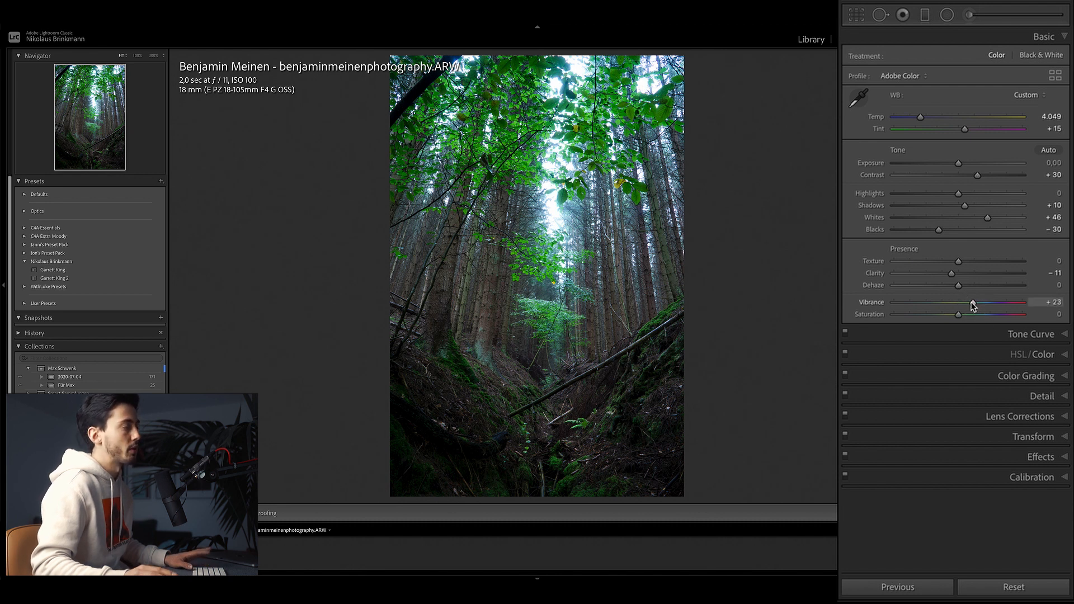
Step: Shape the tone curve with an upper point at input 164, output 166 and a shadow point at input 55, output 51
{"action": "left_click", "coordinate": [1042, 335]}
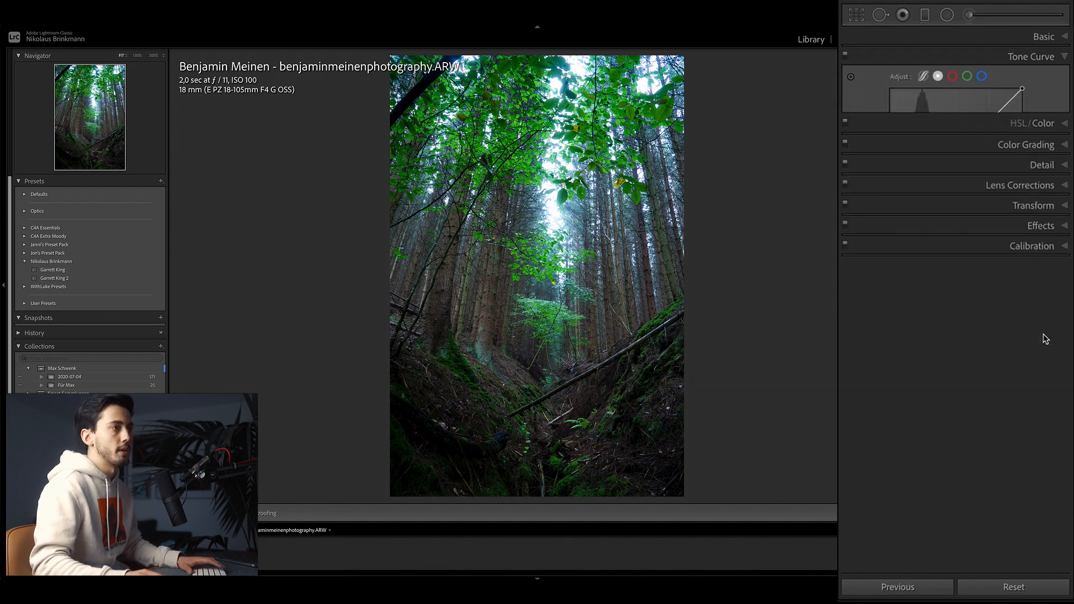
{"action": "left_click", "coordinate": [975, 134]}
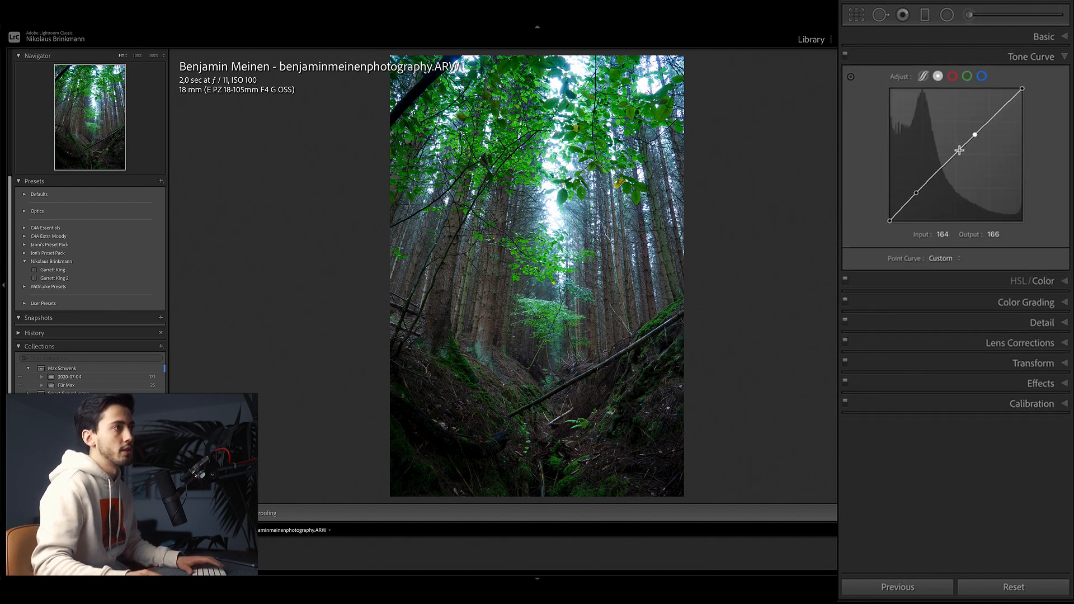
{"action": "left_click_drag", "start_coordinate": [916, 192], "coordinate": [917, 194]}
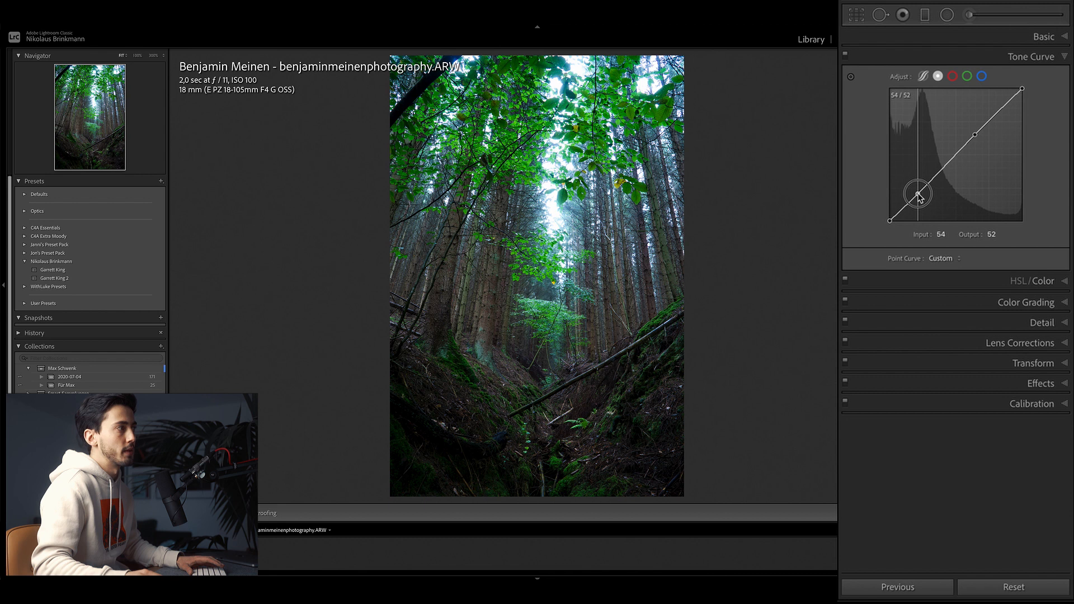
{"action": "left_click_drag", "start_coordinate": [918, 194], "coordinate": [918, 195]}
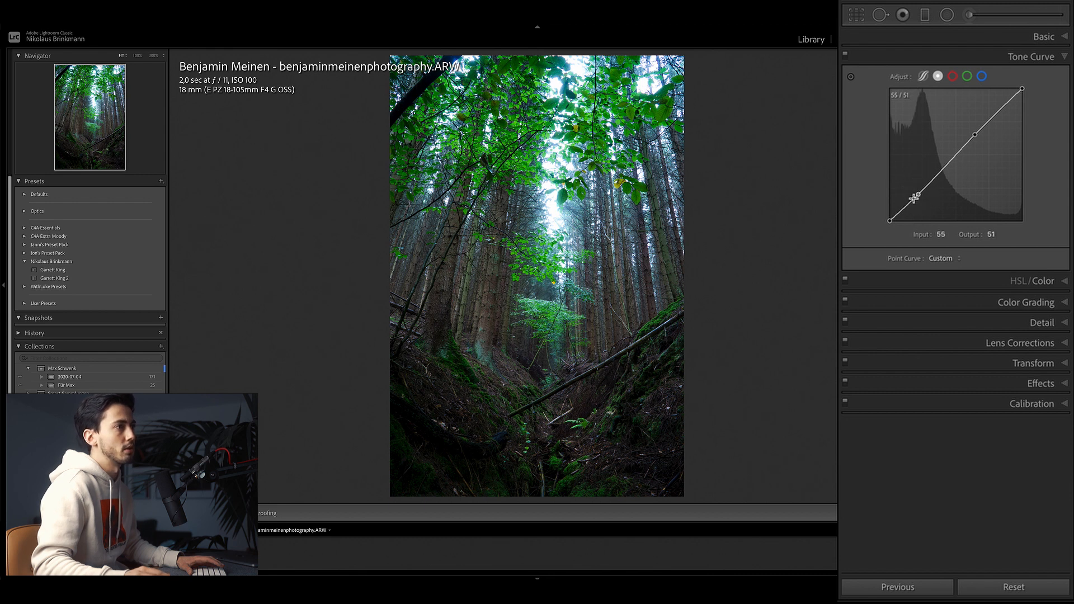
Step: Set the red Hue to +17 and the orange Hue to -16, Saturation to -100 and Luminance to +27
{"action": "left_click", "coordinate": [1043, 281]}
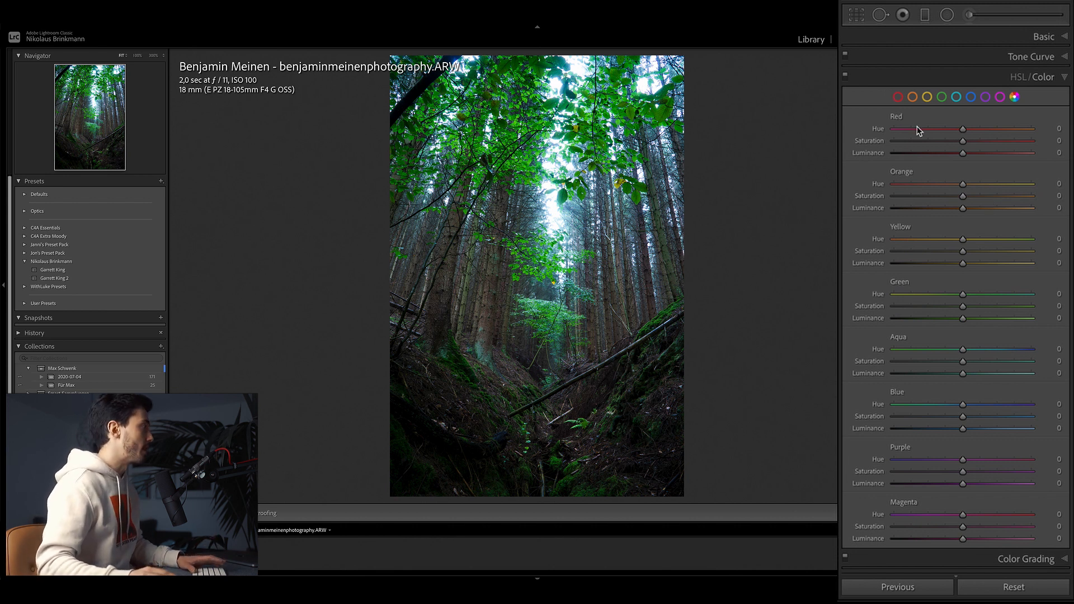
{"action": "left_click_drag", "start_coordinate": [962, 130], "coordinate": [971, 133]}
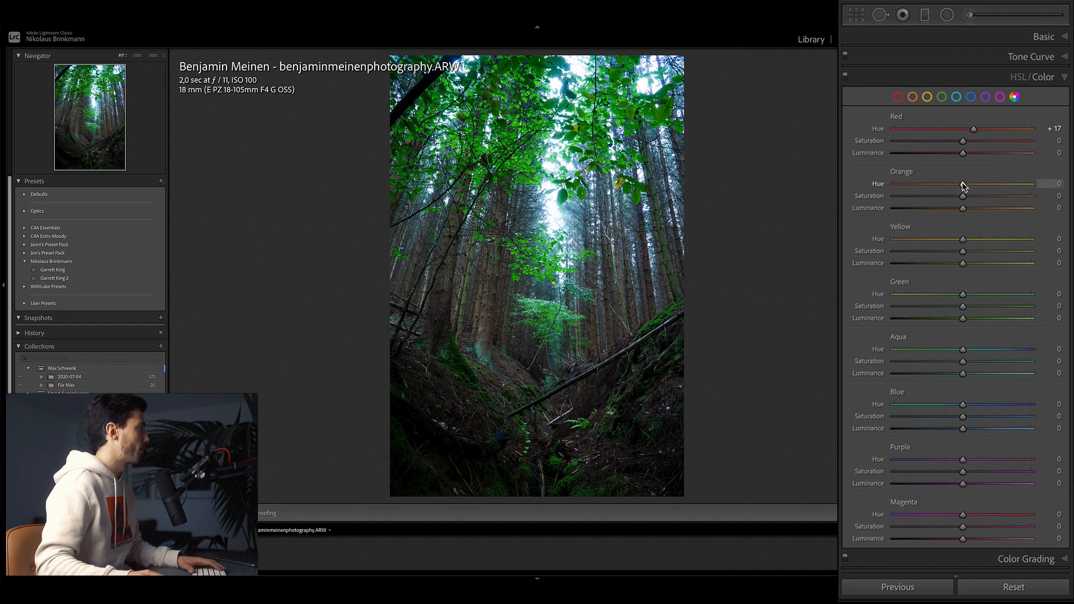
{"action": "left_click_drag", "start_coordinate": [962, 186], "coordinate": [955, 196]}
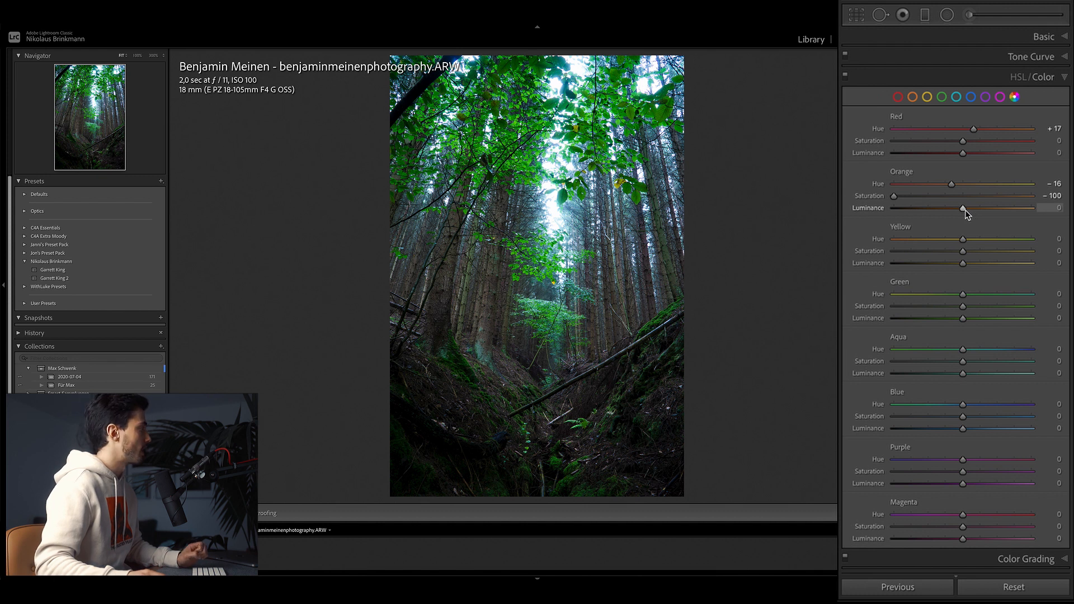
{"action": "left_click_drag", "start_coordinate": [965, 209], "coordinate": [985, 213]}
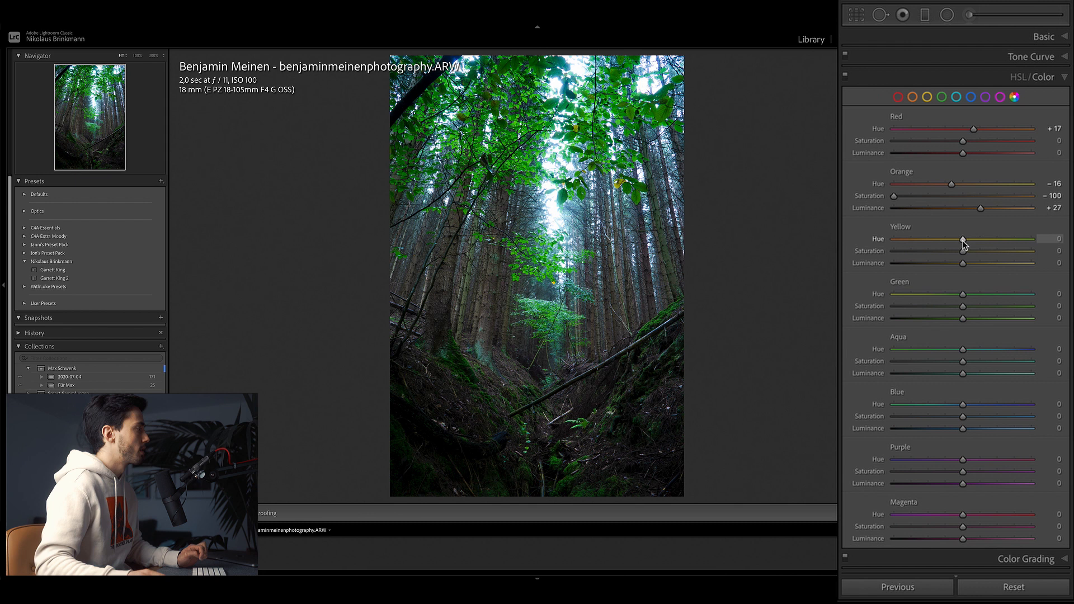
Step: Set the yellow Hue to -70, Saturation to +34 and Luminance to +47, and the green Hue to -20 and Luminance to +13
{"action": "left_click_drag", "start_coordinate": [962, 242], "coordinate": [915, 260]}
{"action": "left_click_drag", "start_coordinate": [962, 251], "coordinate": [949, 298]}
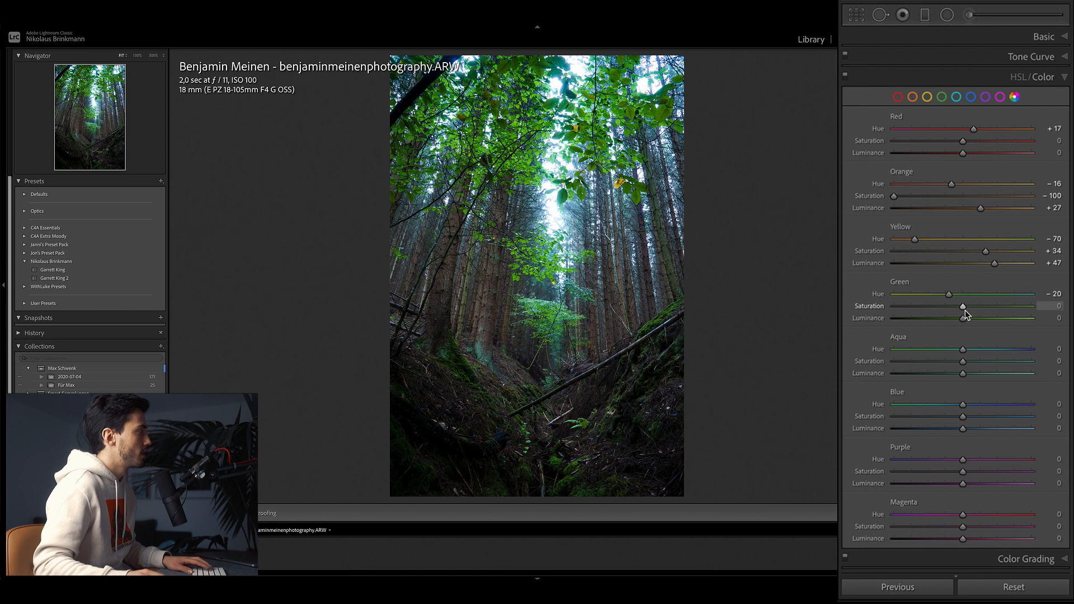
{"action": "left_click_drag", "start_coordinate": [967, 320], "coordinate": [973, 319]}
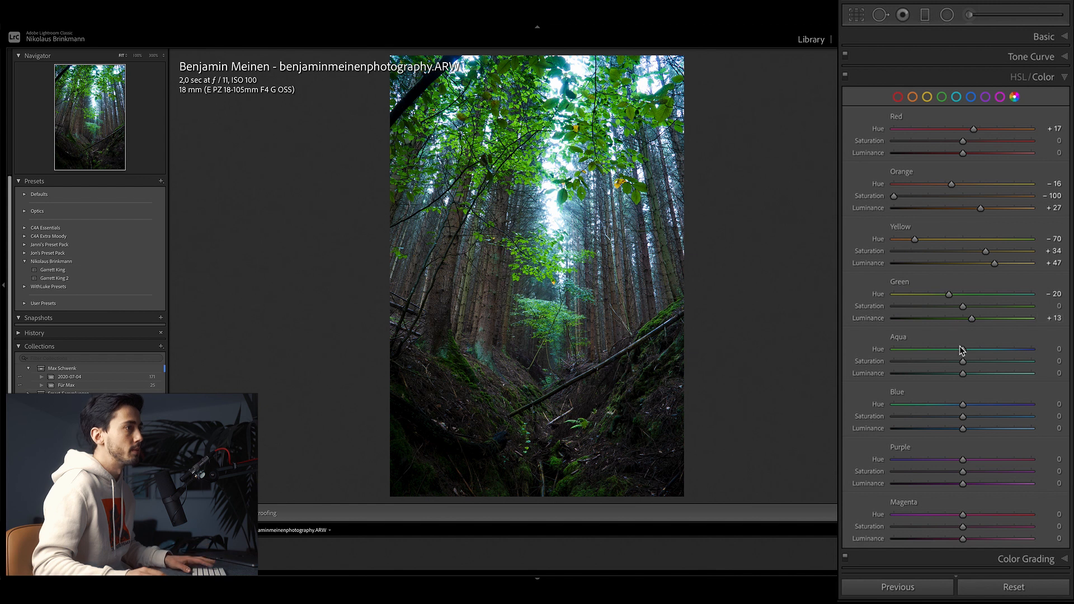
Step: Set the aqua Hue to -11, Saturation to -36 and Luminance to -35, and the blue Hue to -6 and Saturation to -65
{"action": "left_click_drag", "start_coordinate": [962, 350], "coordinate": [954, 357]}
{"action": "left_click", "coordinate": [963, 362]}
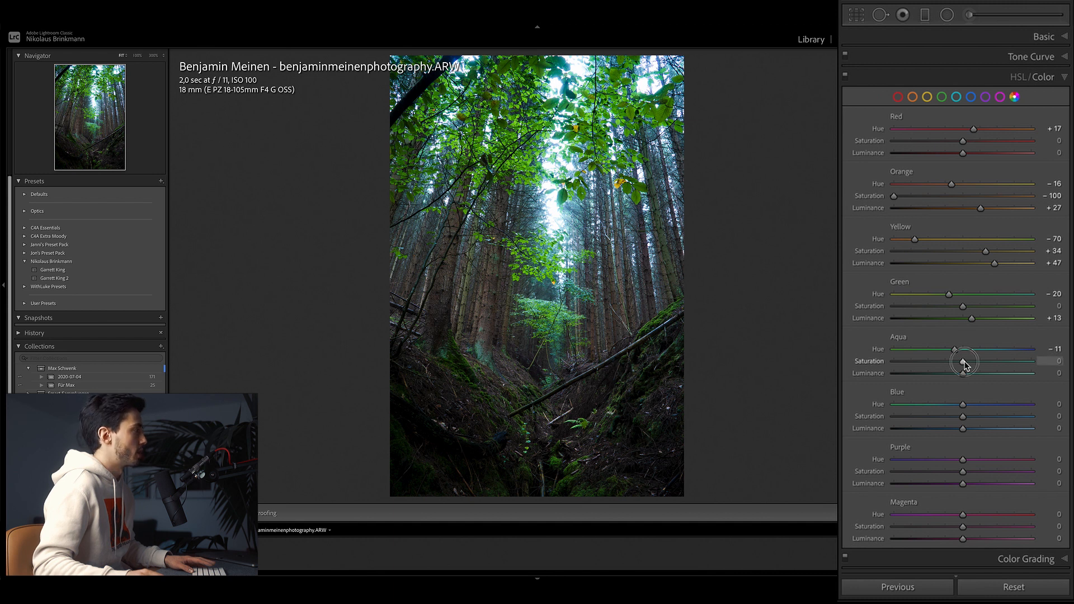
{"action": "left_click_drag", "start_coordinate": [964, 364], "coordinate": [938, 366]}
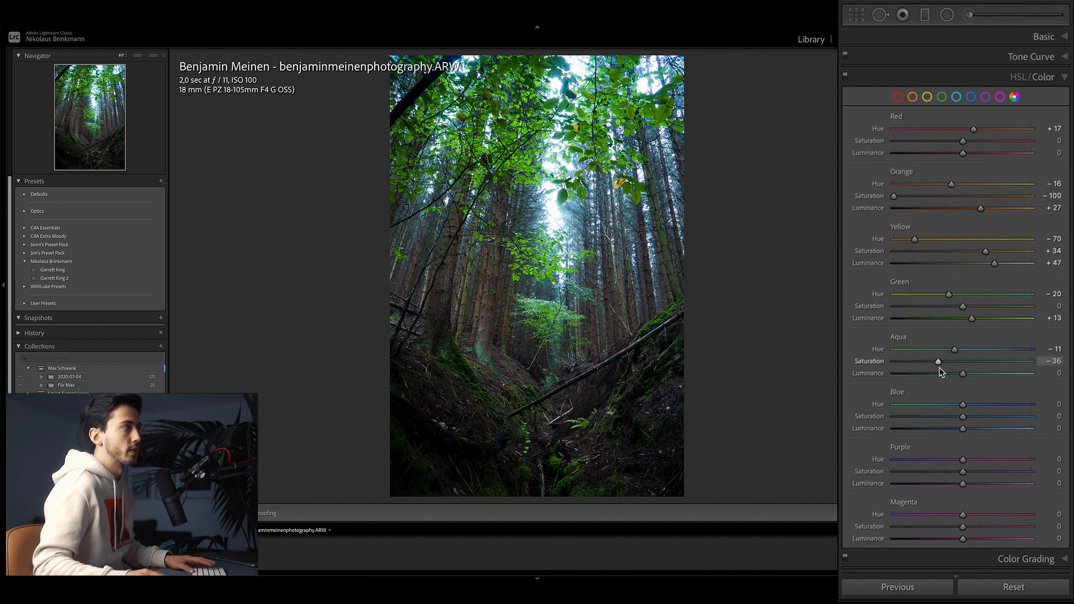
{"action": "left_click", "coordinate": [964, 375]}
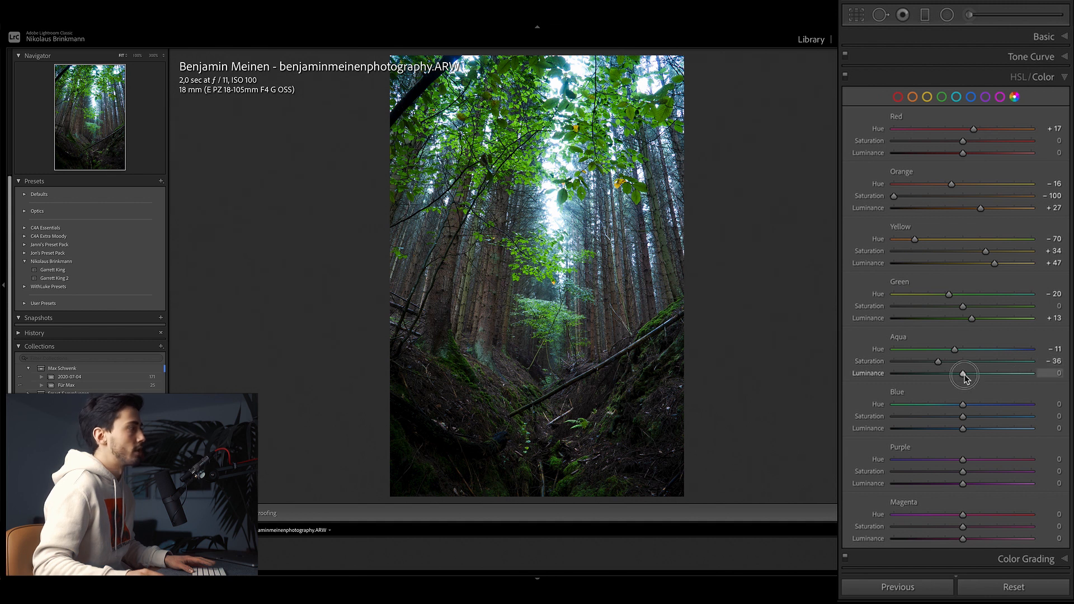
{"action": "left_click_drag", "start_coordinate": [964, 376], "coordinate": [921, 426]}
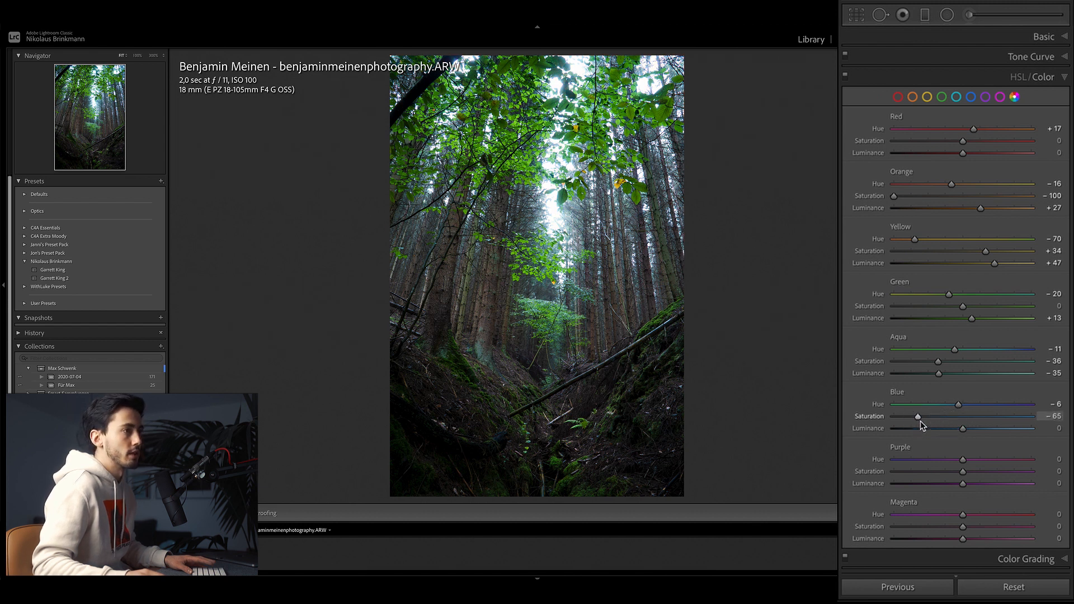
Step: Set the blue Luminance to -30, the purple Saturation to -81 and the magenta Saturation to -83
{"action": "left_click", "coordinate": [964, 429]}
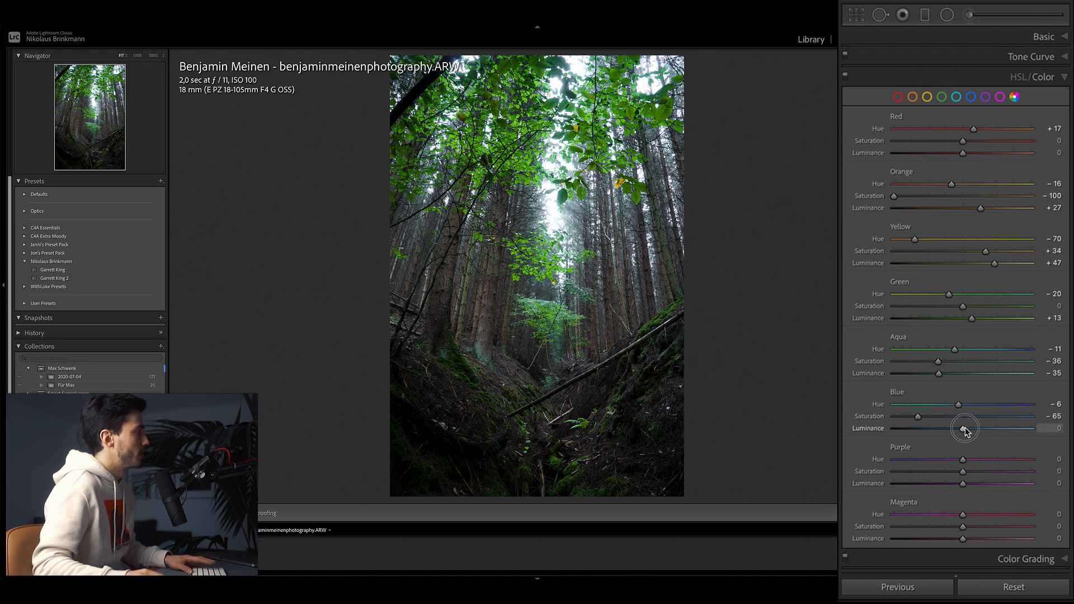
{"action": "left_click_drag", "start_coordinate": [964, 429], "coordinate": [907, 483]}
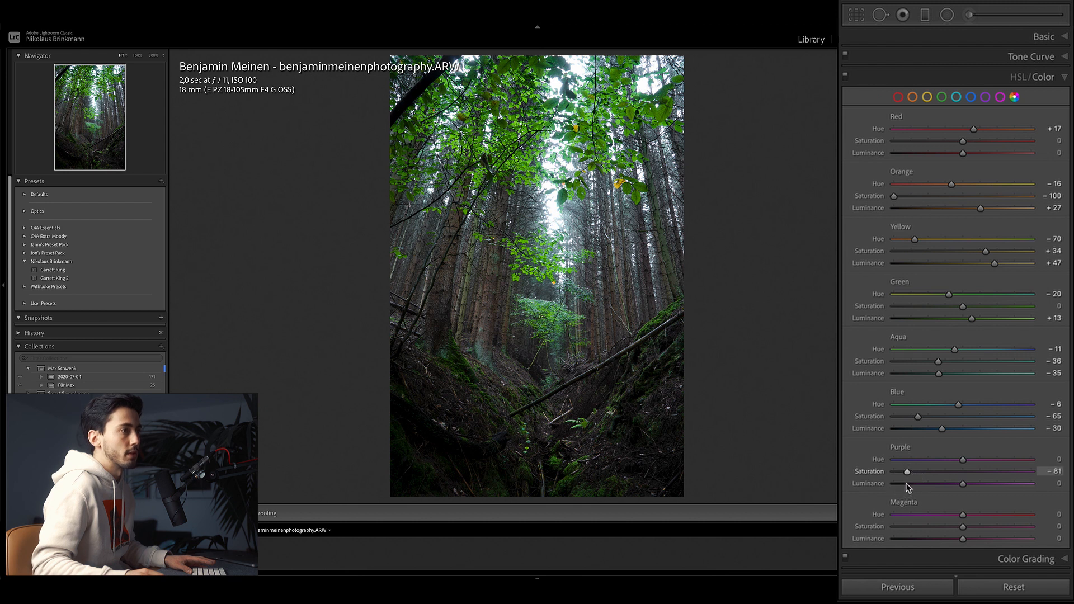
{"action": "left_click_drag", "start_coordinate": [961, 528], "coordinate": [907, 537]}
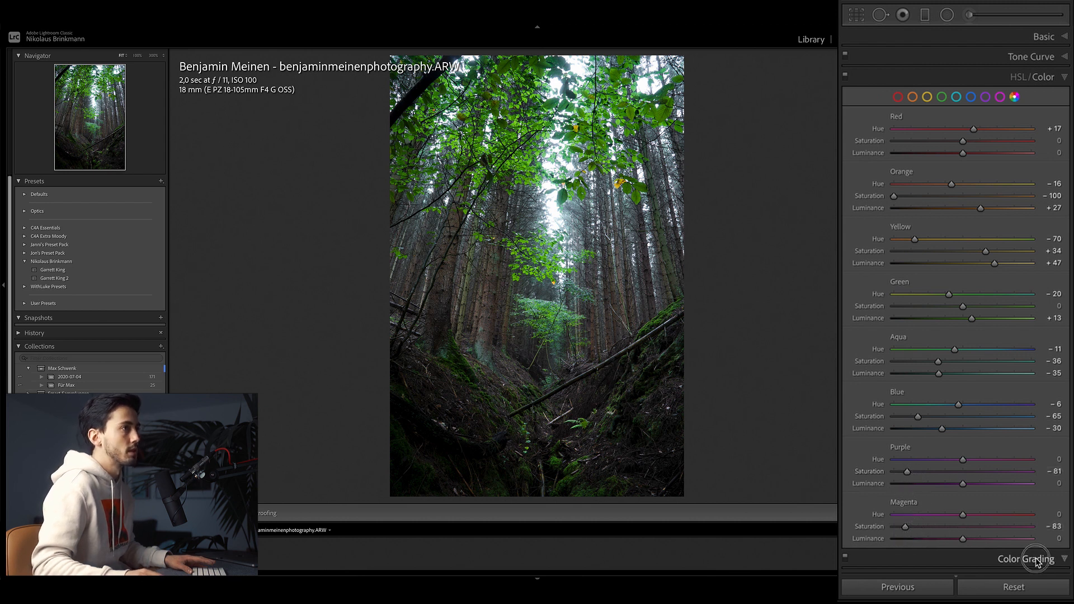
Step: Color grade the forest photo's shadows with Hue 210 and Saturation 15
{"action": "left_click", "coordinate": [1035, 560]}
{"action": "left_click", "coordinate": [955, 117]}
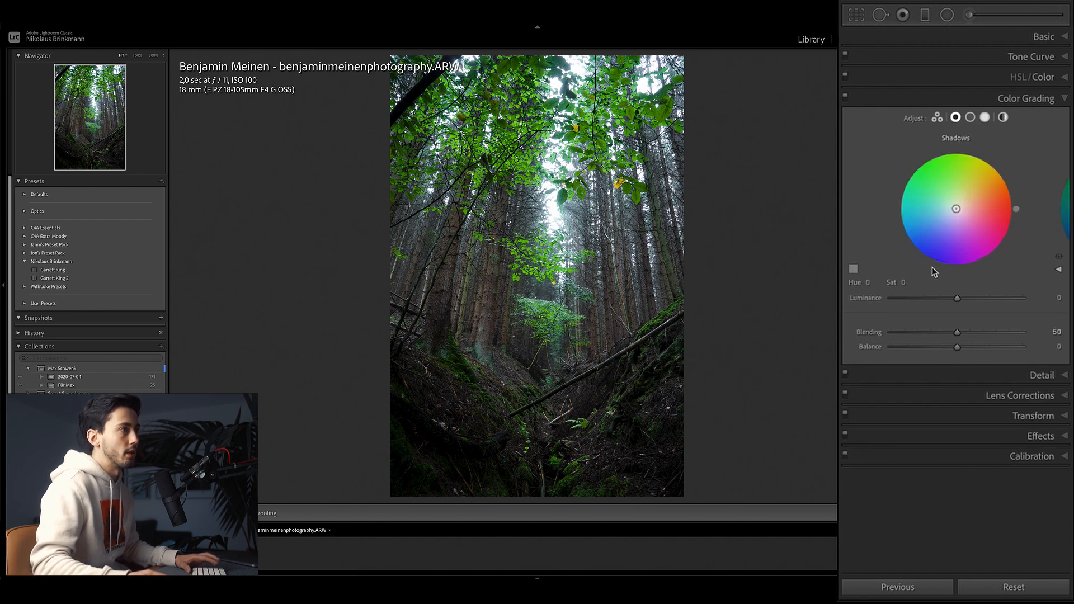
{"action": "left_click", "coordinate": [869, 281]}
{"action": "type", "text": "210"}
{"action": "key", "text": "Tab"}
{"action": "type", "text": "1"}
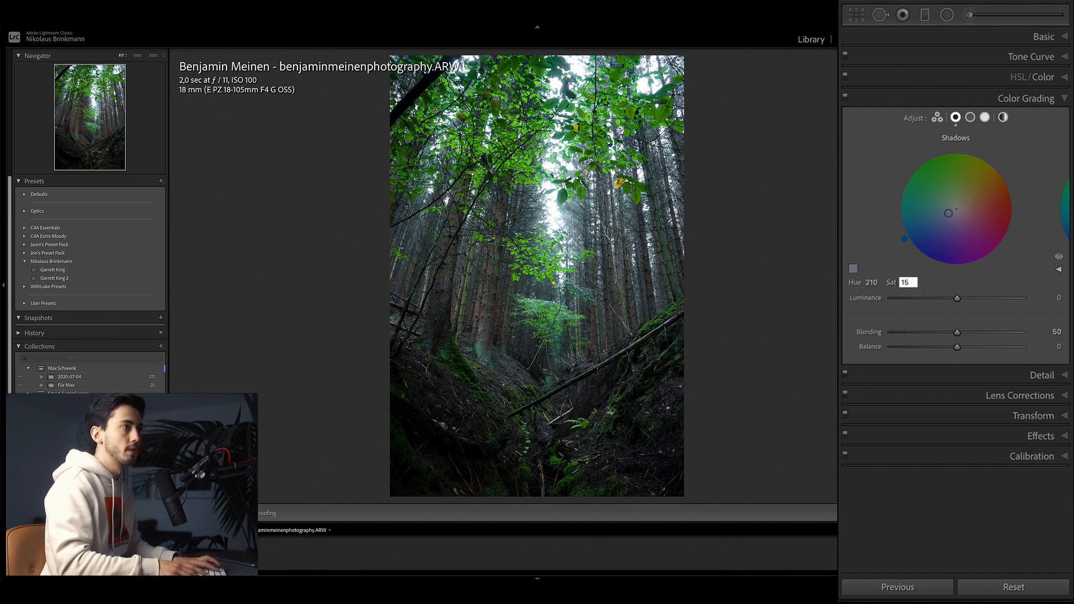
{"action": "type", "text": "5"}
Step: Color grade the forest photo's highlights with Hue 50
{"action": "left_click", "coordinate": [984, 118]}
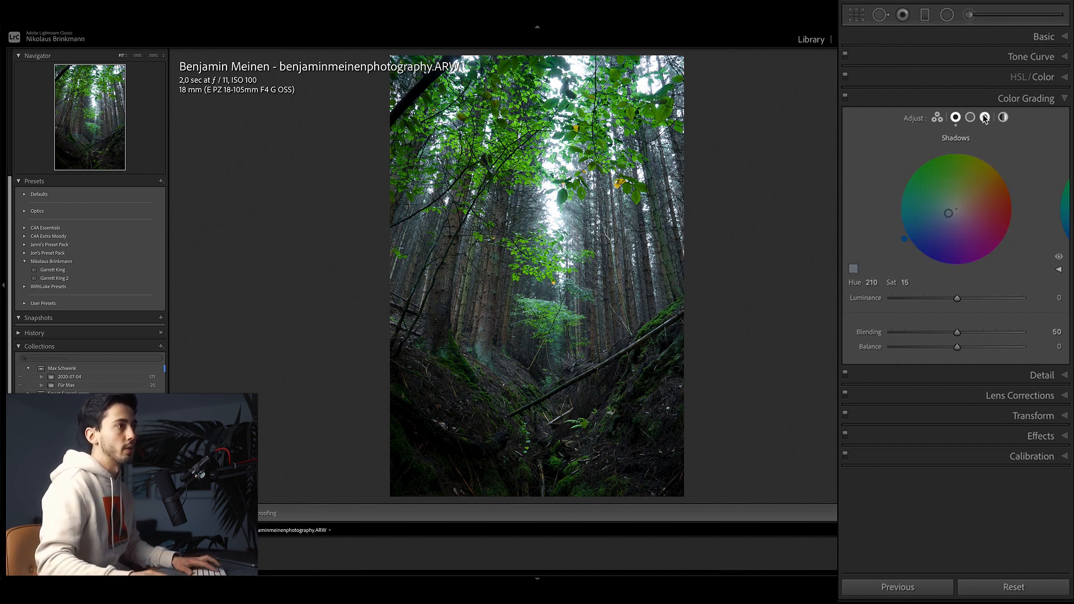
{"action": "left_click", "coordinate": [868, 283]}
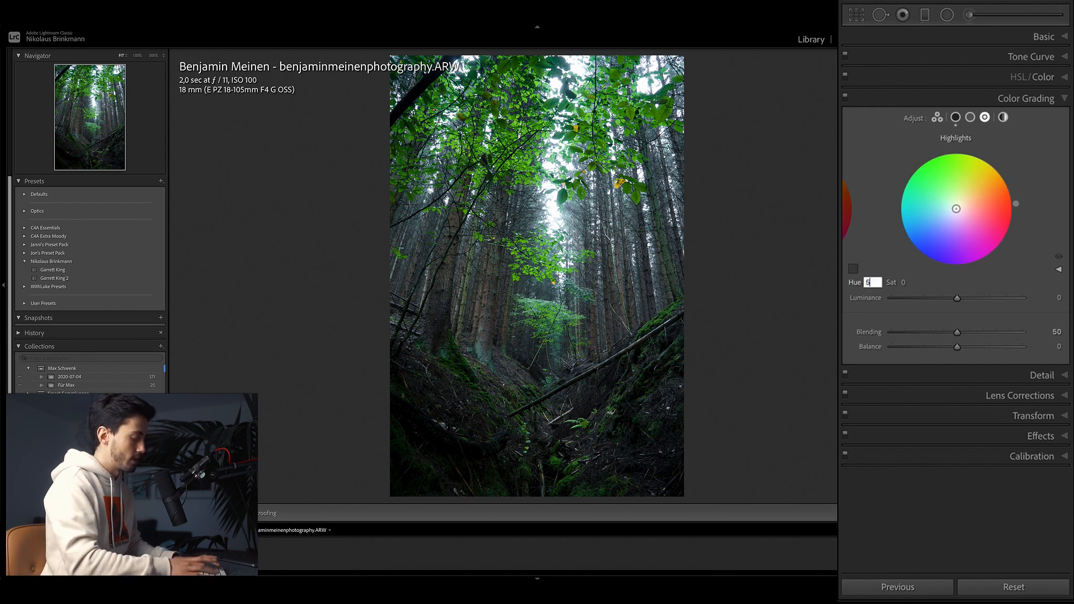
{"action": "type", "text": "50"}
{"action": "key", "text": "Tab"}
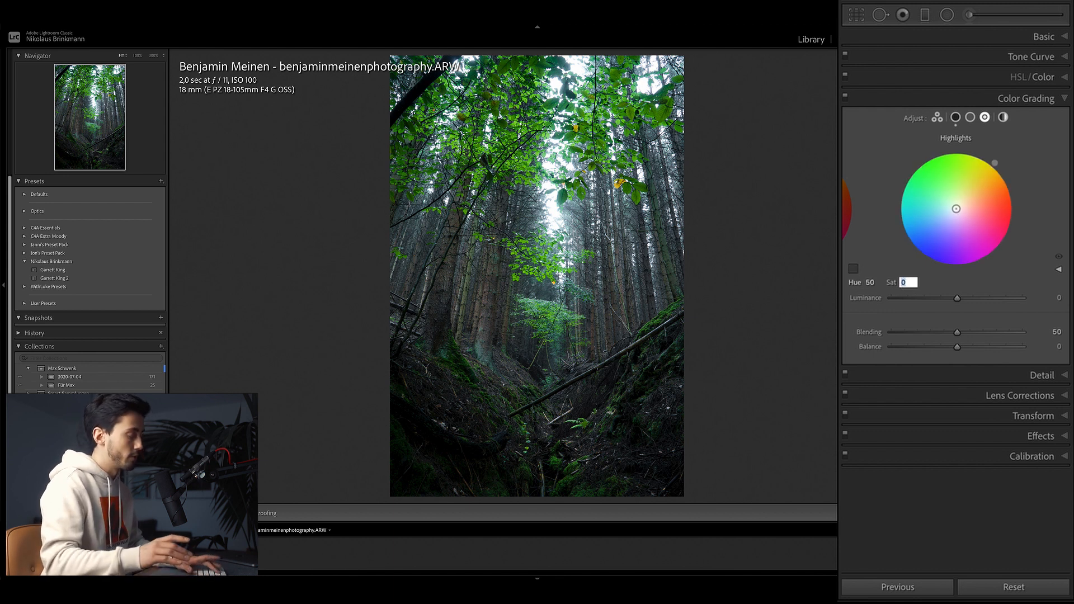
Step: Darken the edges of the forest photo with a post-crop vignette
{"action": "key", "text": "ctrl+8"}
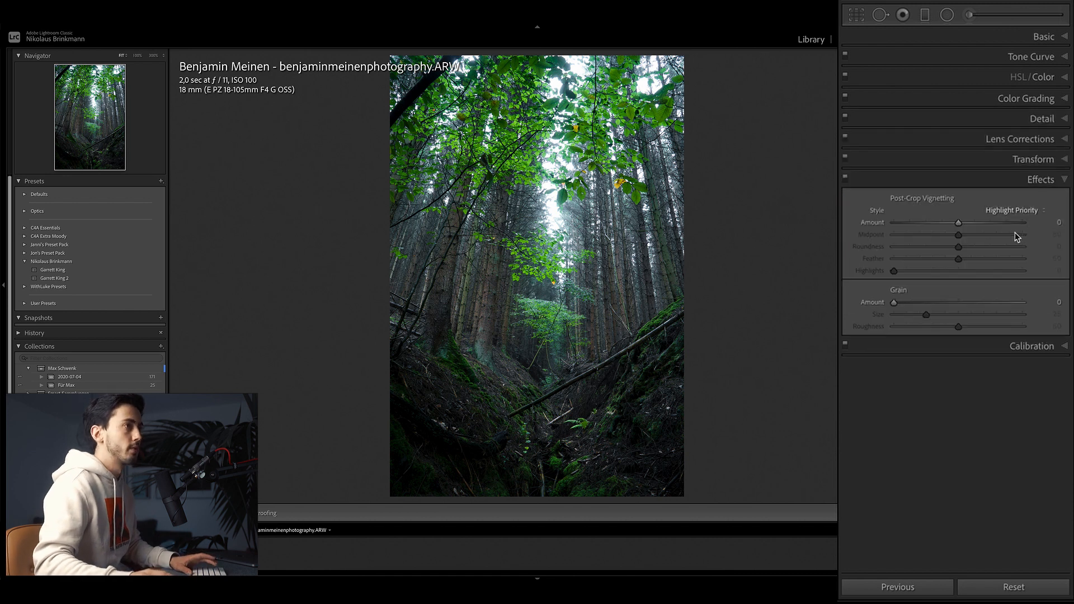
{"action": "left_click", "coordinate": [959, 224]}
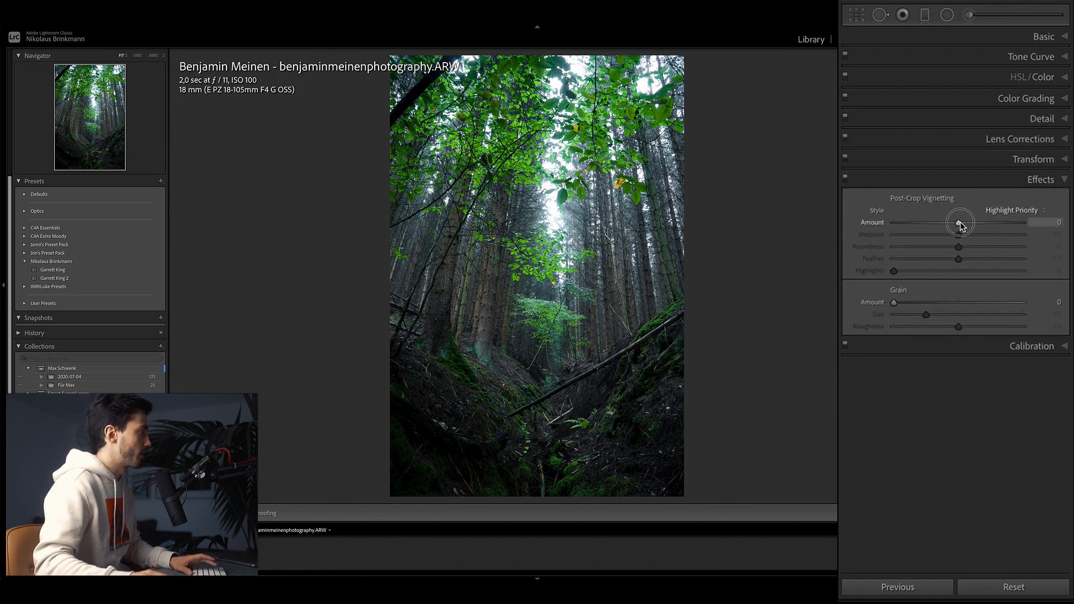
{"action": "left_click_drag", "start_coordinate": [959, 223], "coordinate": [978, 261]}
Step: Calibrate the Red Primary with Hue +90 and Saturation -6
{"action": "left_click", "coordinate": [1047, 347]}
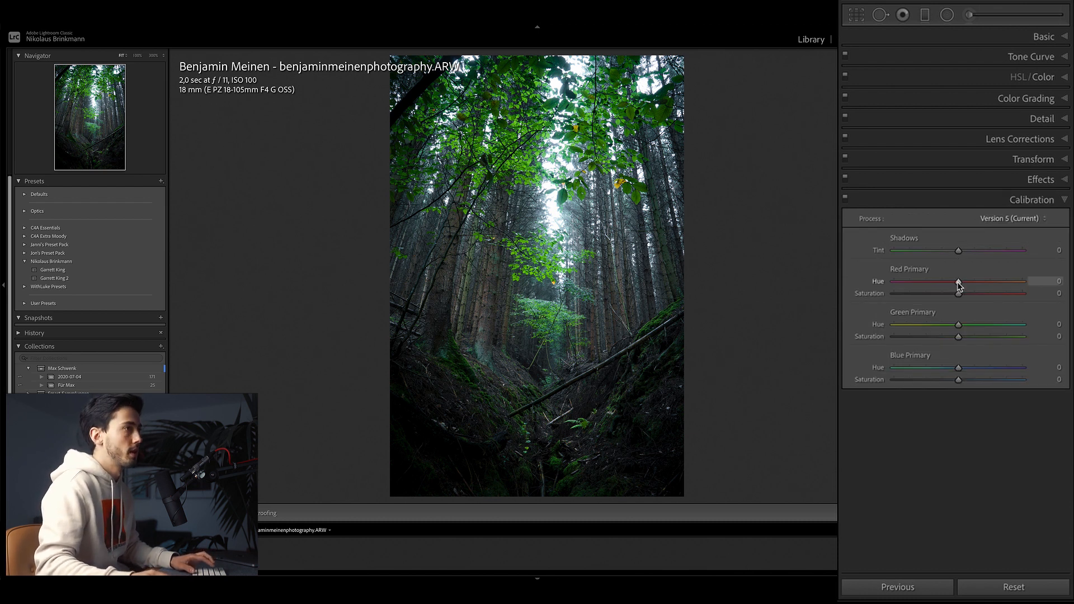
{"action": "left_click_drag", "start_coordinate": [958, 282], "coordinate": [1011, 286]}
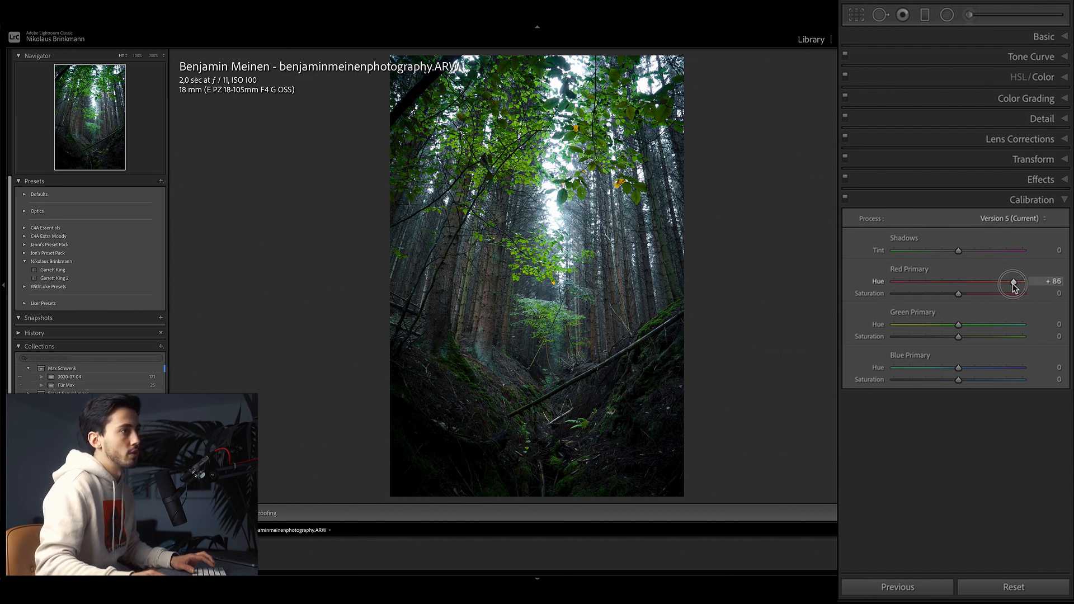
{"action": "left_click_drag", "start_coordinate": [1015, 288], "coordinate": [1017, 287]}
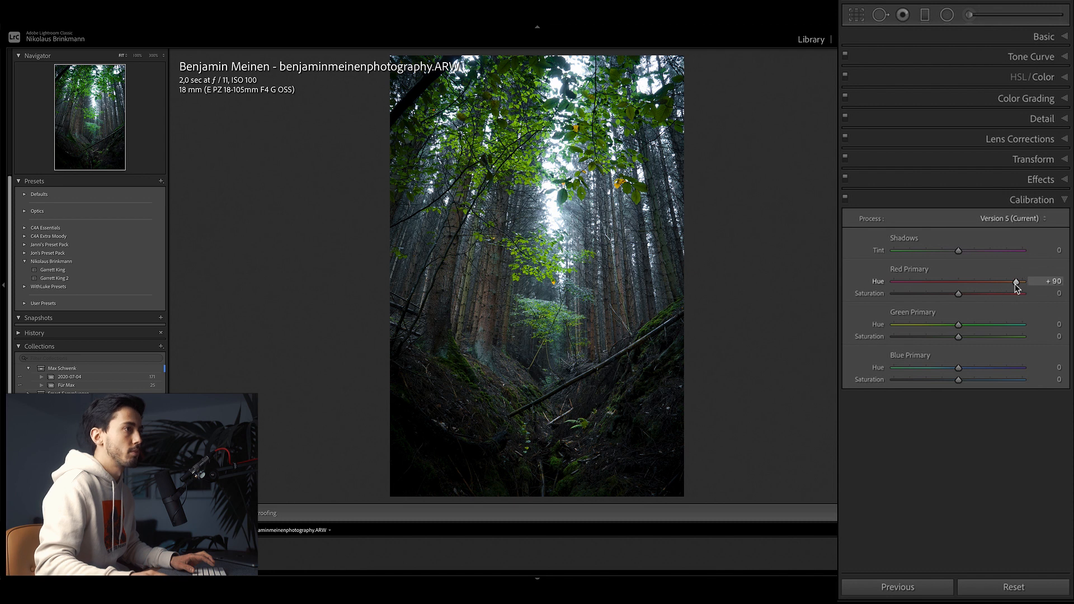
{"action": "left_click", "coordinate": [958, 296]}
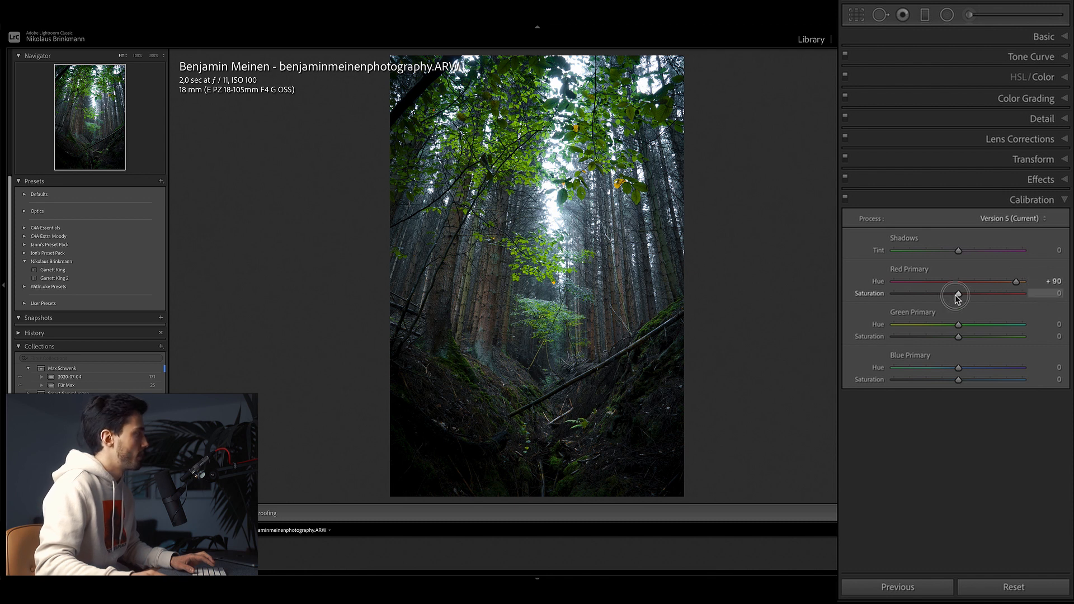
{"action": "left_click_drag", "start_coordinate": [958, 298], "coordinate": [953, 300]}
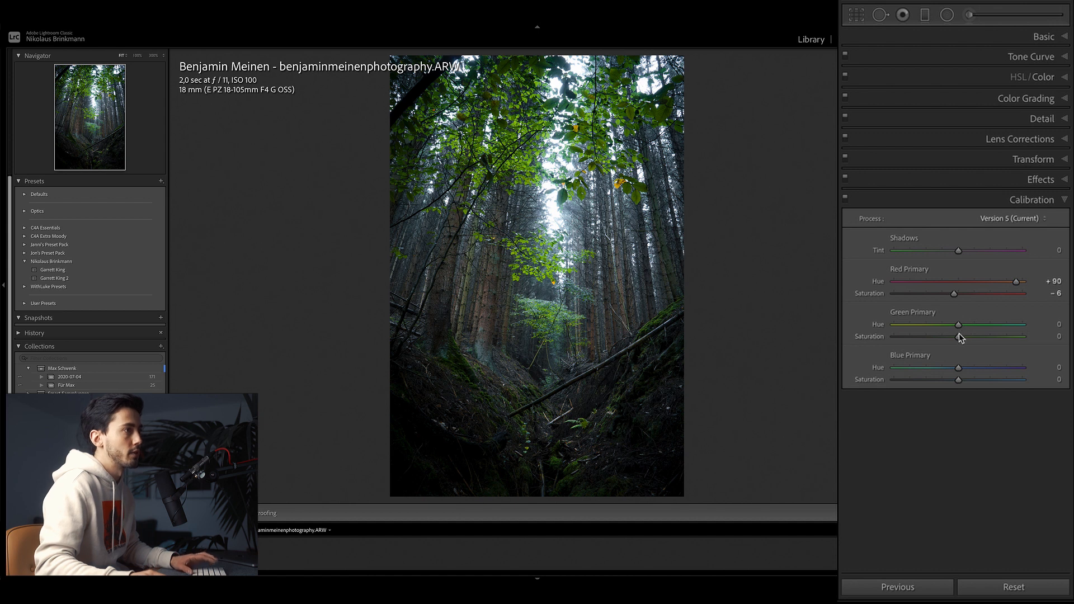
Step: Calibrate the Green Primary with Hue -75 and Saturation -12
{"action": "left_click_drag", "start_coordinate": [958, 324], "coordinate": [913, 334]}
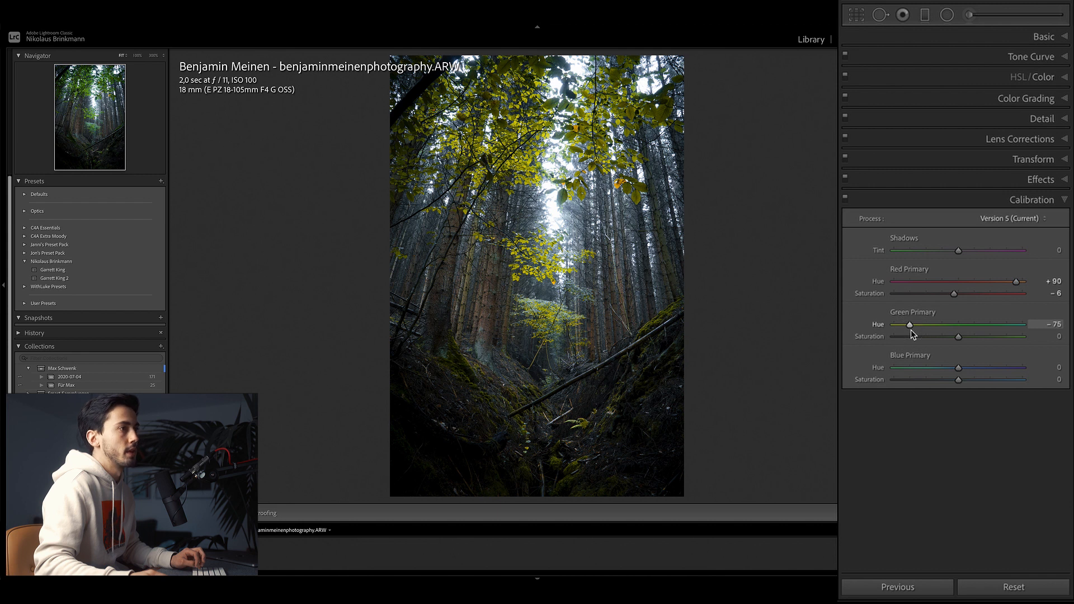
{"action": "left_click", "coordinate": [959, 337]}
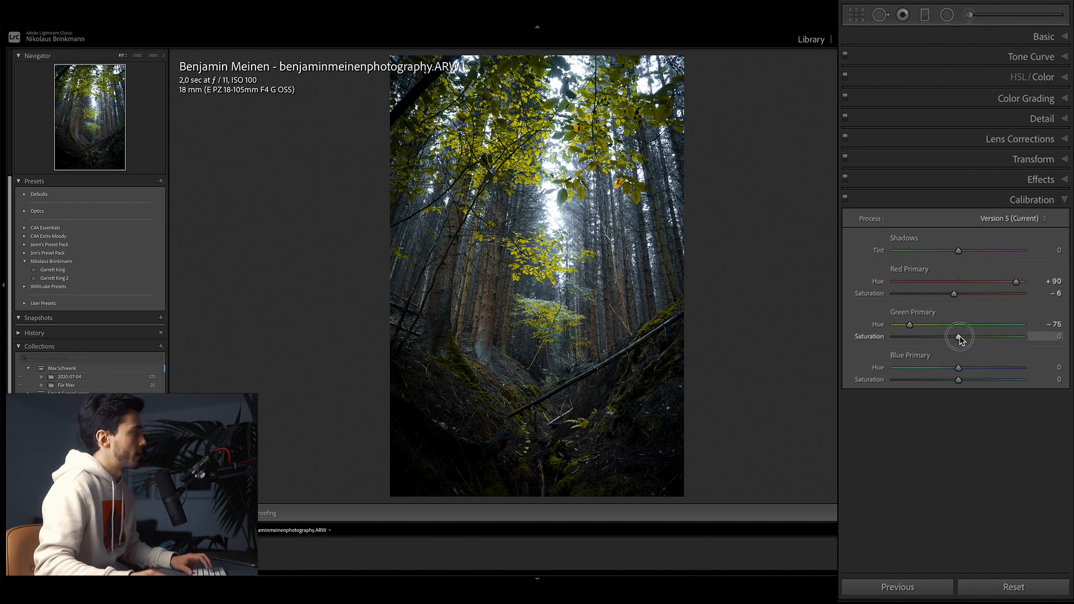
{"action": "left_click_drag", "start_coordinate": [959, 338], "coordinate": [952, 338]}
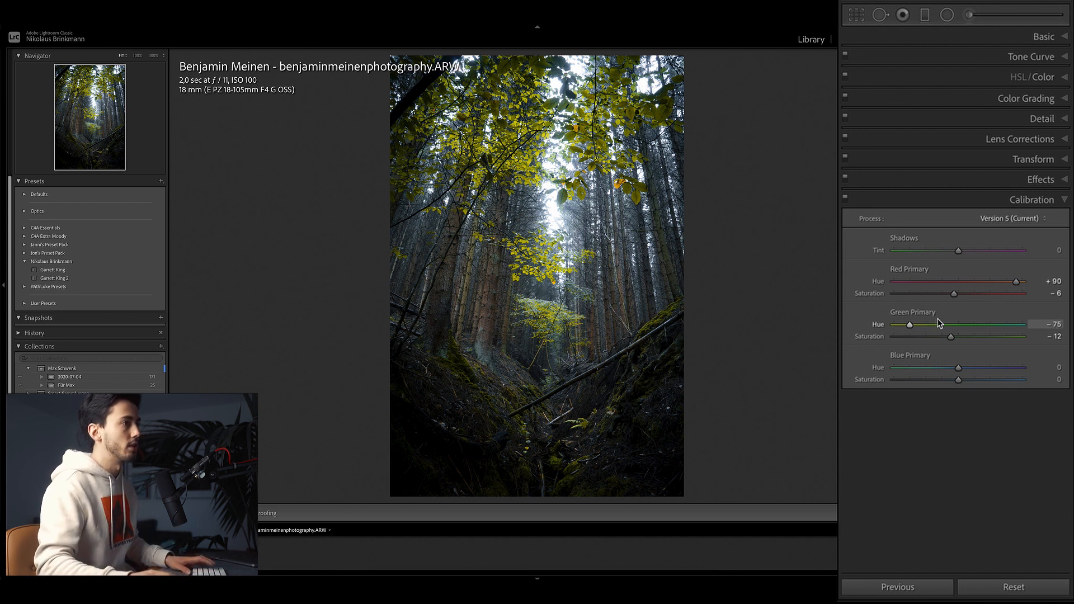
Step: Calibrate the Blue Primary with Hue -100 and Saturation +100
{"action": "left_click", "coordinate": [959, 369]}
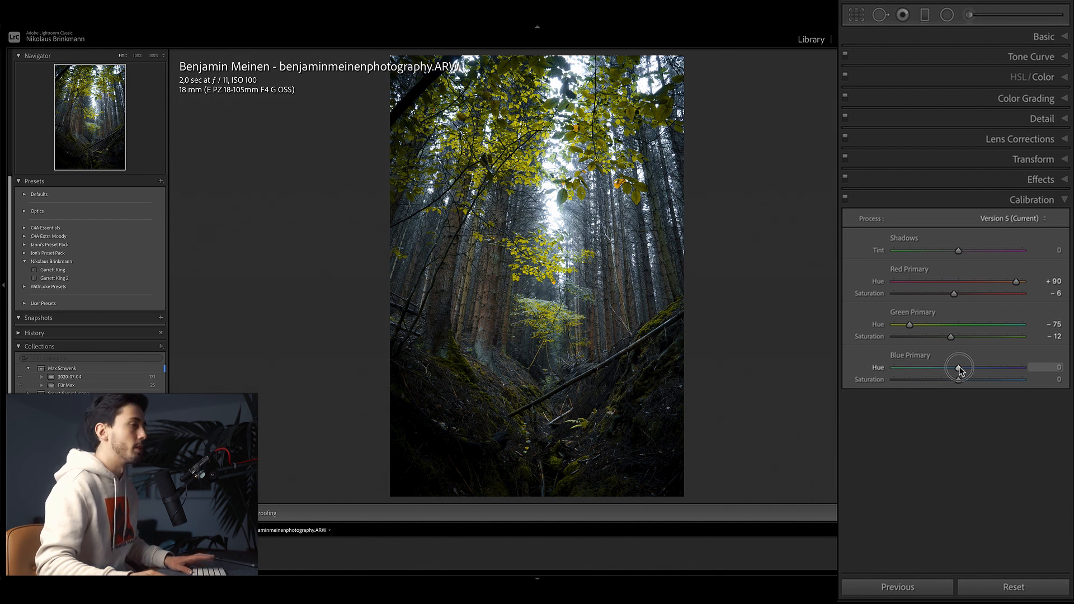
{"action": "left_click_drag", "start_coordinate": [959, 369], "coordinate": [867, 371]}
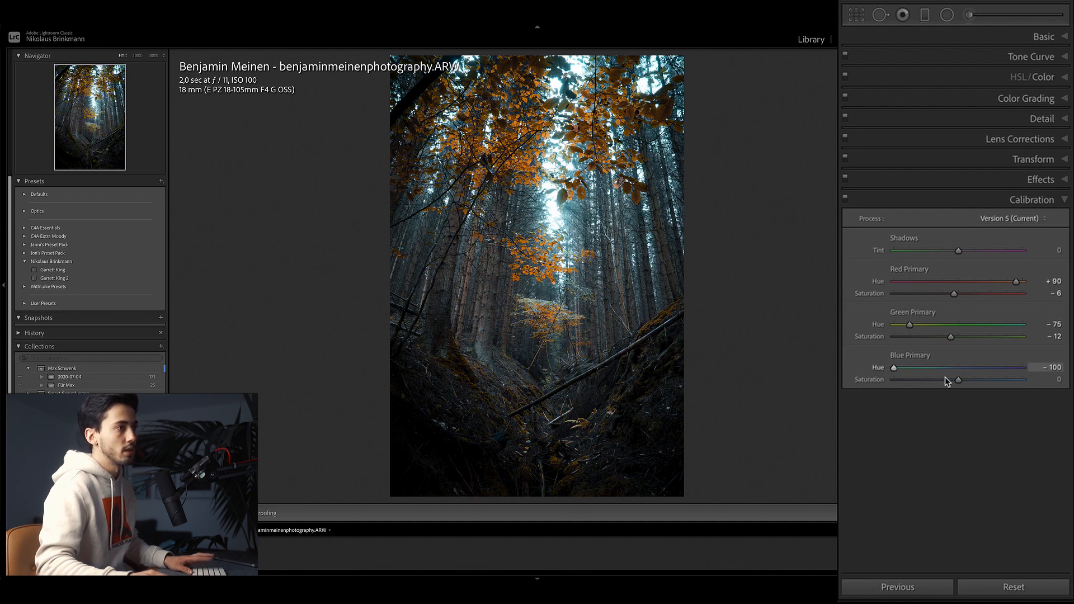
{"action": "left_click", "coordinate": [958, 381]}
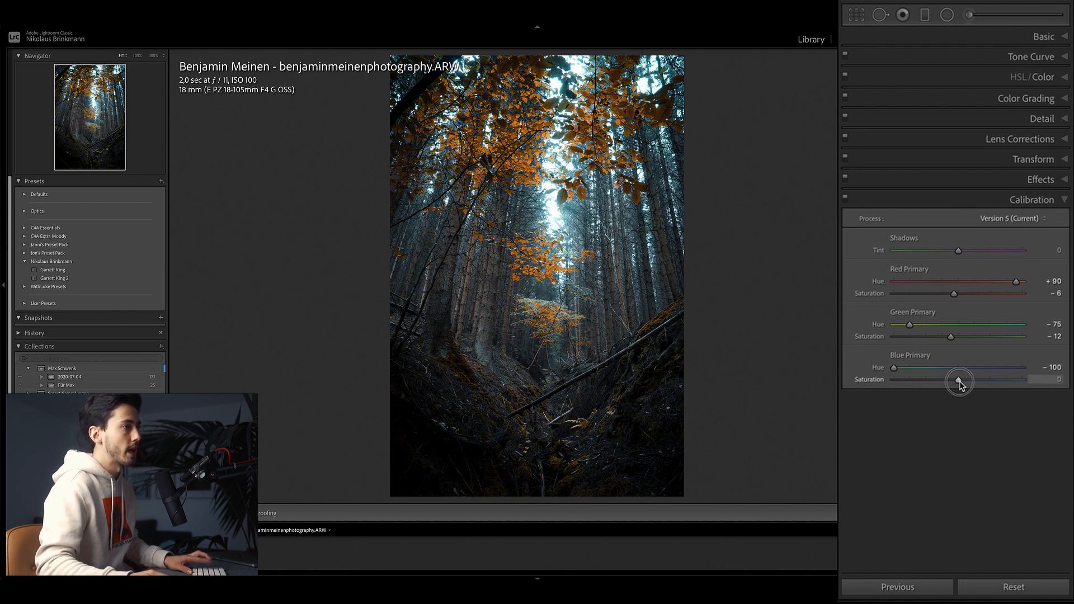
{"action": "left_click_drag", "start_coordinate": [960, 385], "coordinate": [1042, 384]}
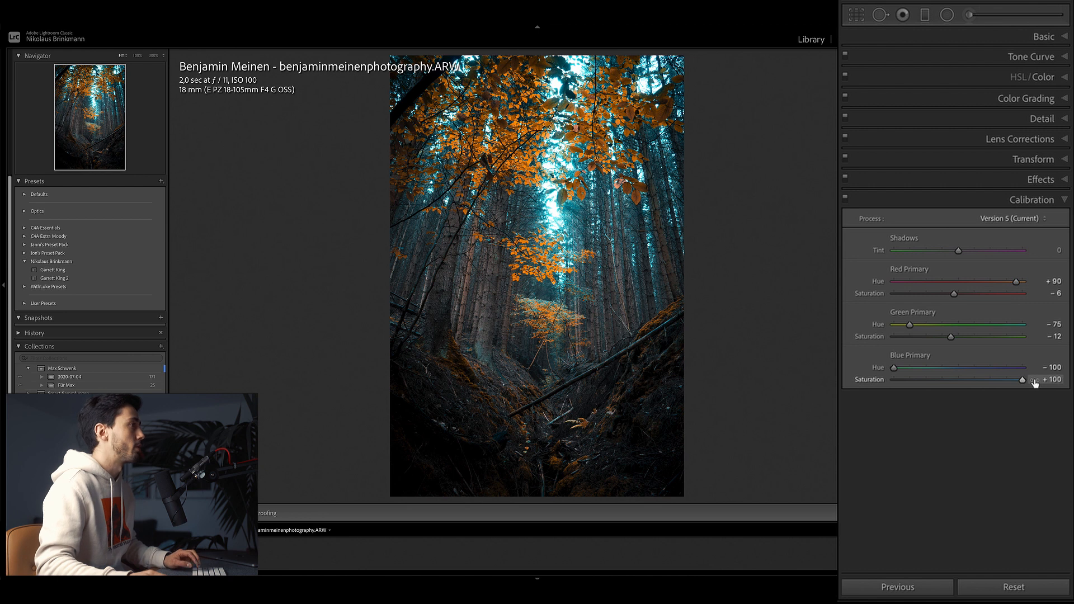
Step: Apply the Artistic 04 profile to the forest photo
{"action": "left_click", "coordinate": [1064, 201]}
{"action": "left_click", "coordinate": [1050, 36]}
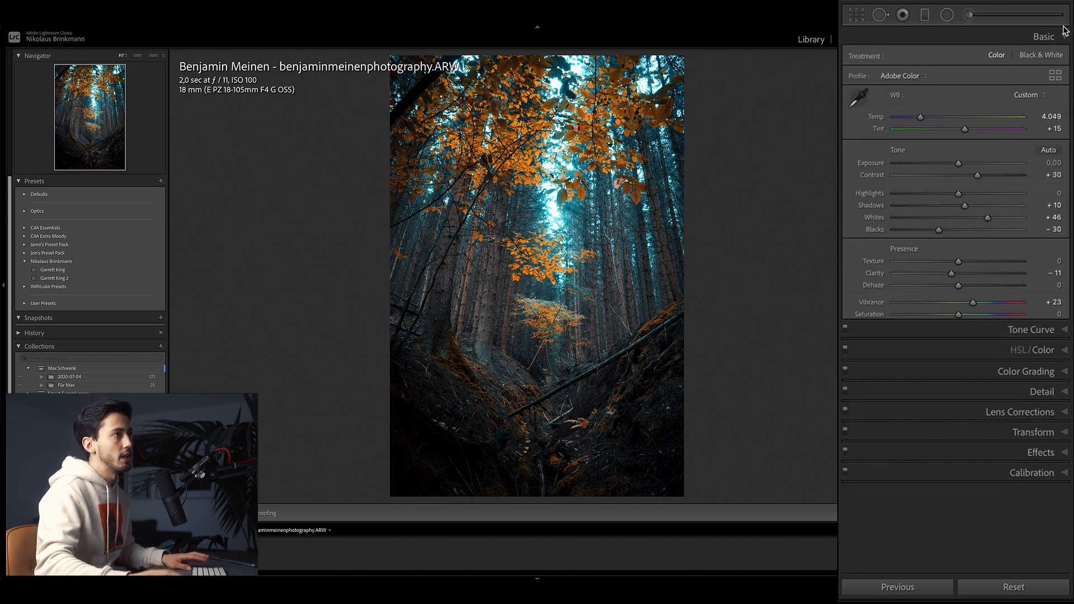
{"action": "left_click", "coordinate": [1056, 76]}
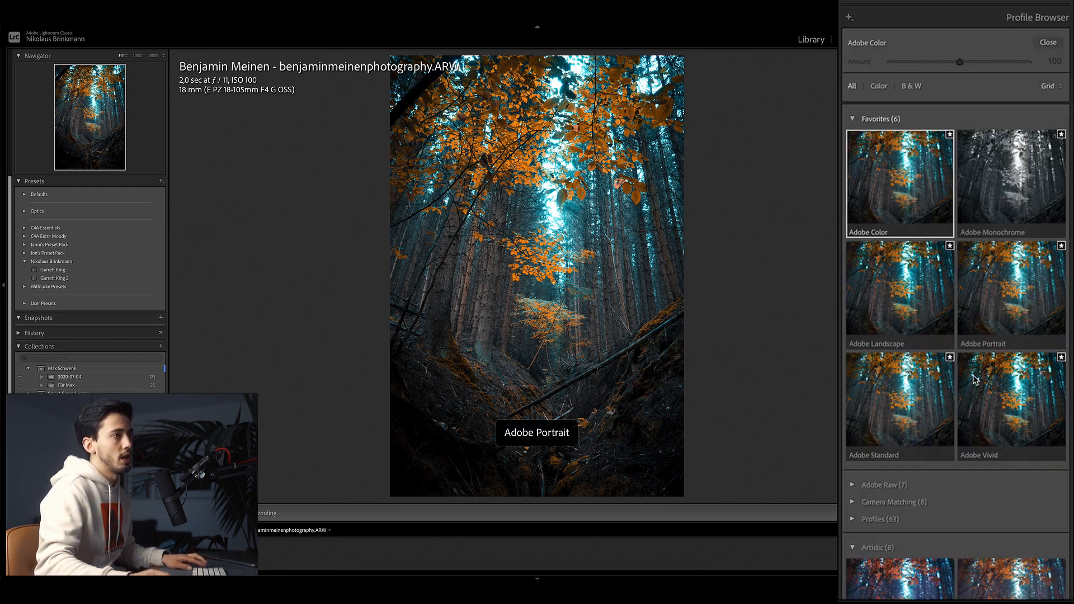
{"action": "scroll", "coordinate": [1037, 436], "scroll_direction": "down", "scroll_amount": 5}
{"action": "left_click", "coordinate": [1001, 346]}
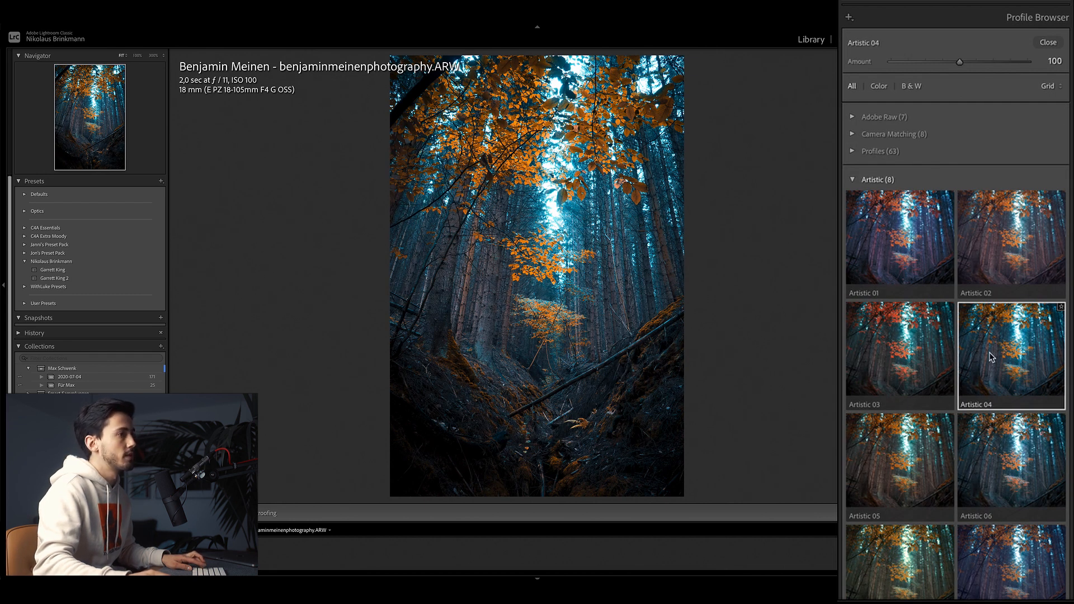
Step: Paint over the small tree in the middle of the forest with an adjustment brush at Temp 45, Size 5 and Auto Mask off
{"action": "key", "text": "k"}
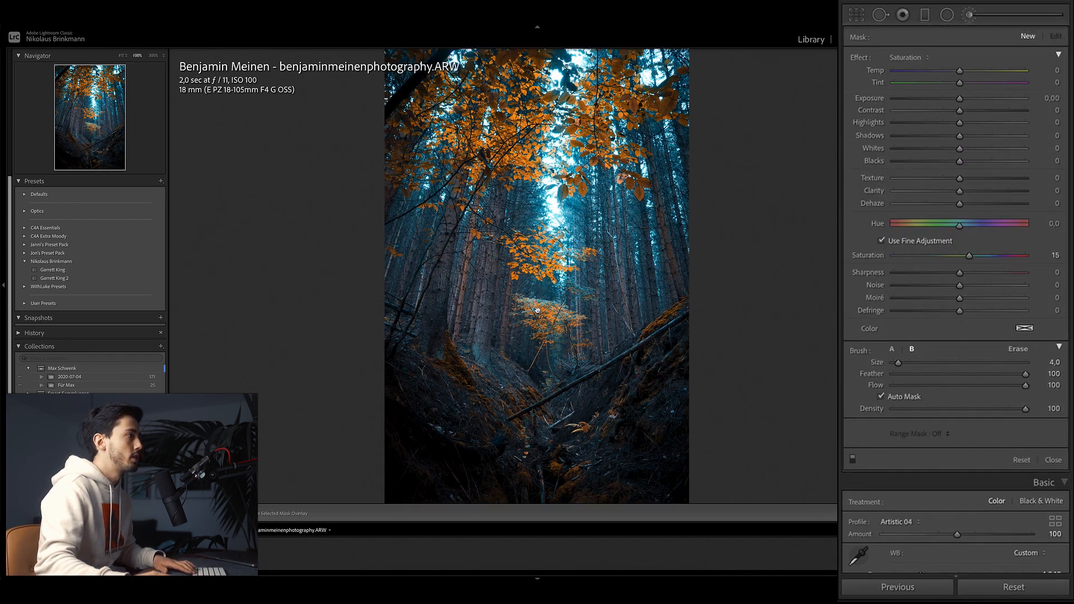
{"action": "left_click", "coordinate": [537, 309]}
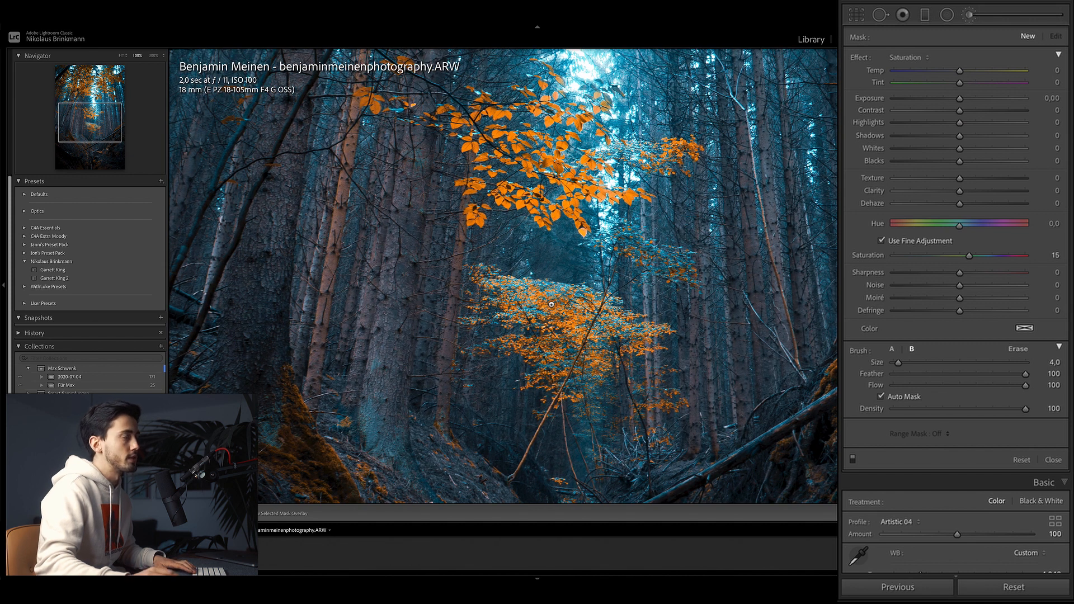
{"action": "left_click", "coordinate": [977, 71]}
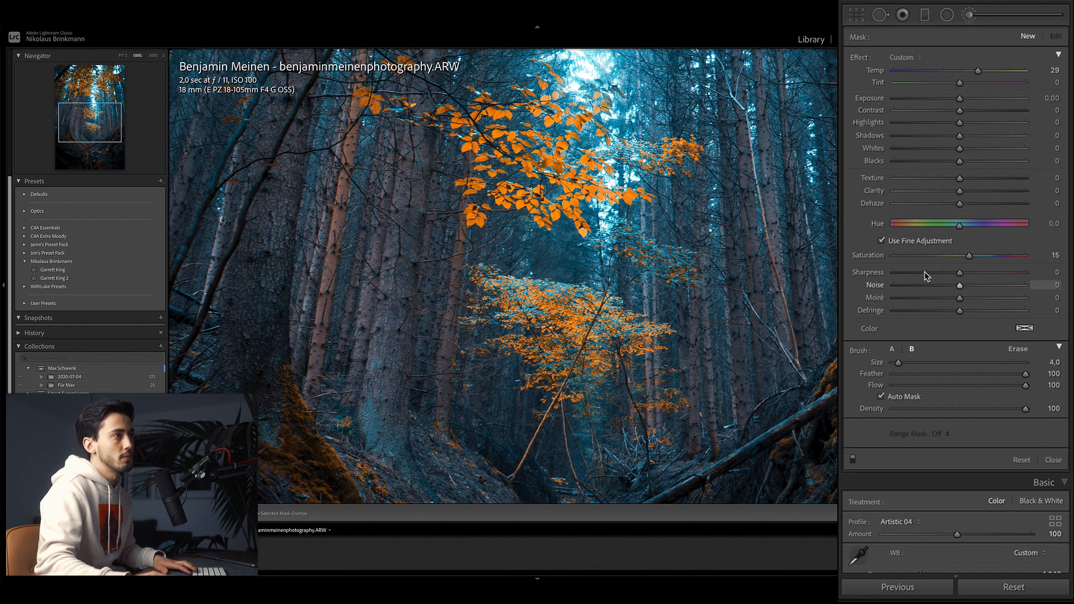
{"action": "left_click", "coordinate": [990, 71]}
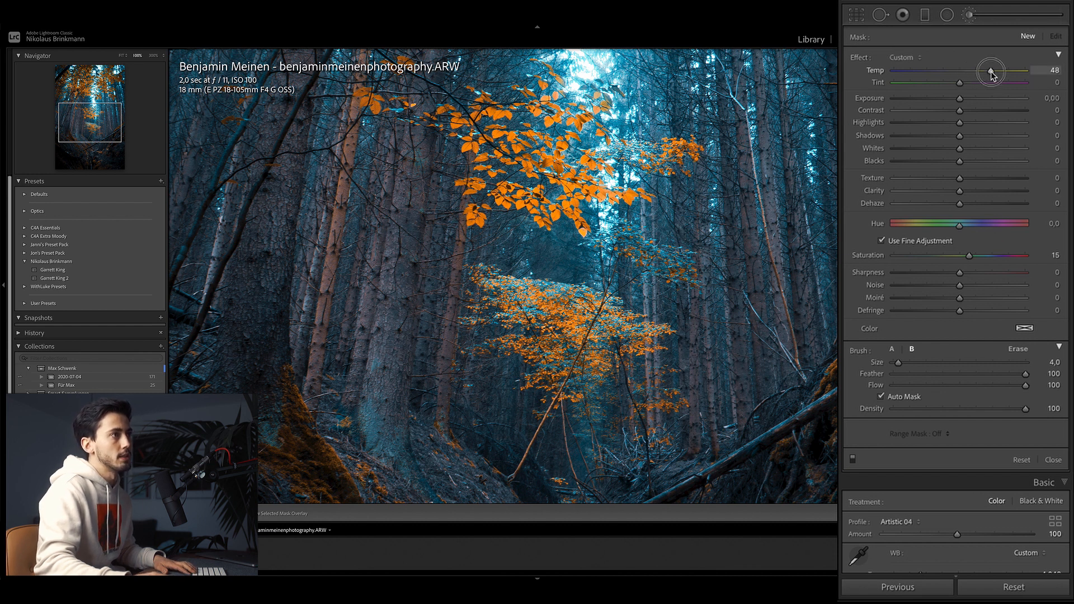
{"action": "left_click_drag", "start_coordinate": [990, 72], "coordinate": [988, 71]}
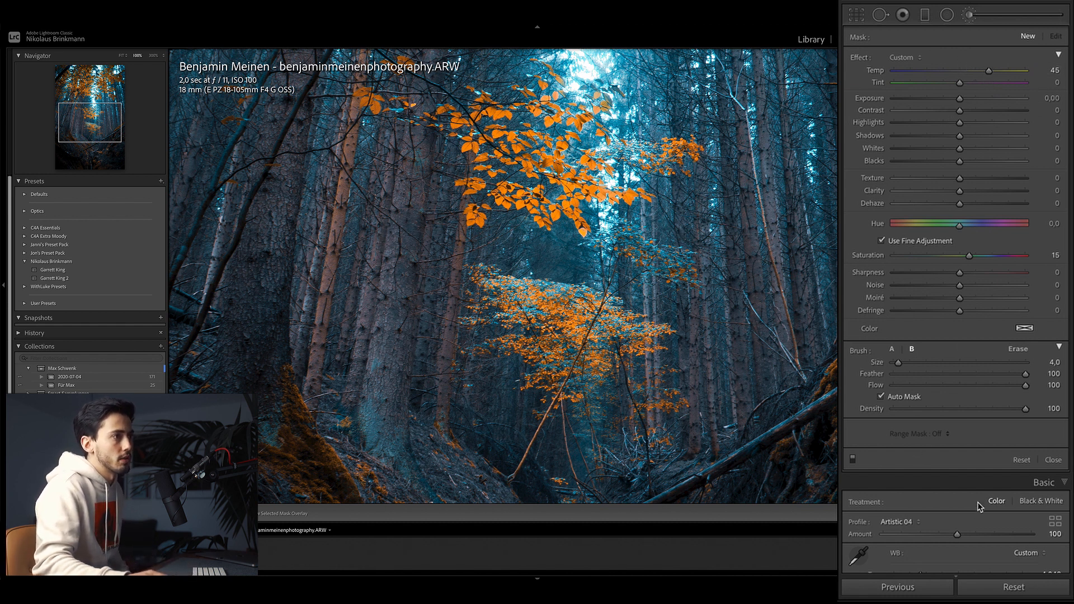
{"action": "left_click", "coordinate": [879, 396]}
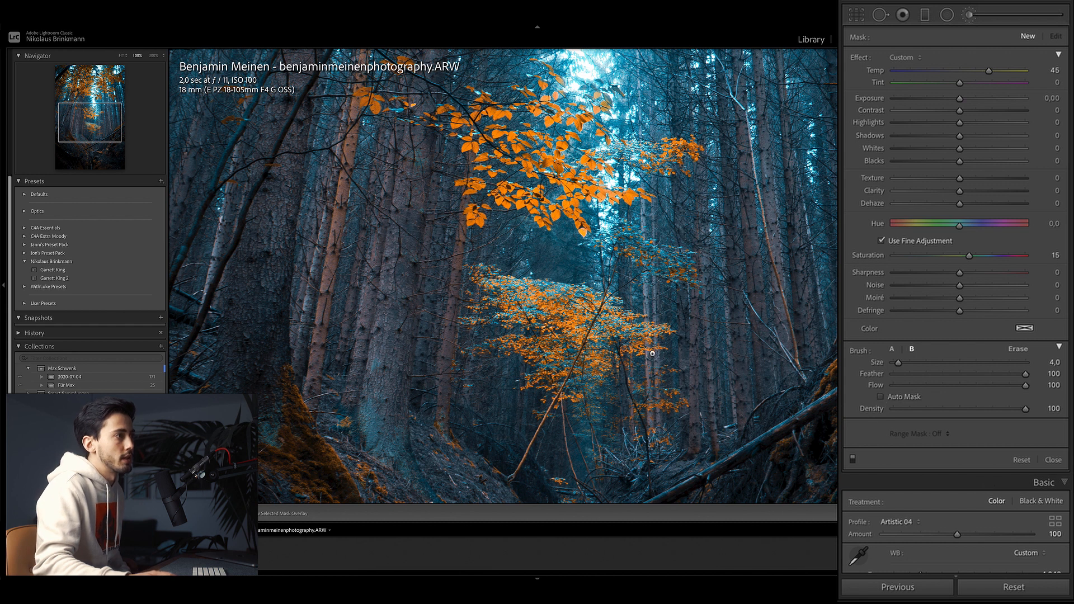
{"action": "left_click_drag", "start_coordinate": [556, 291], "coordinate": [529, 286]}
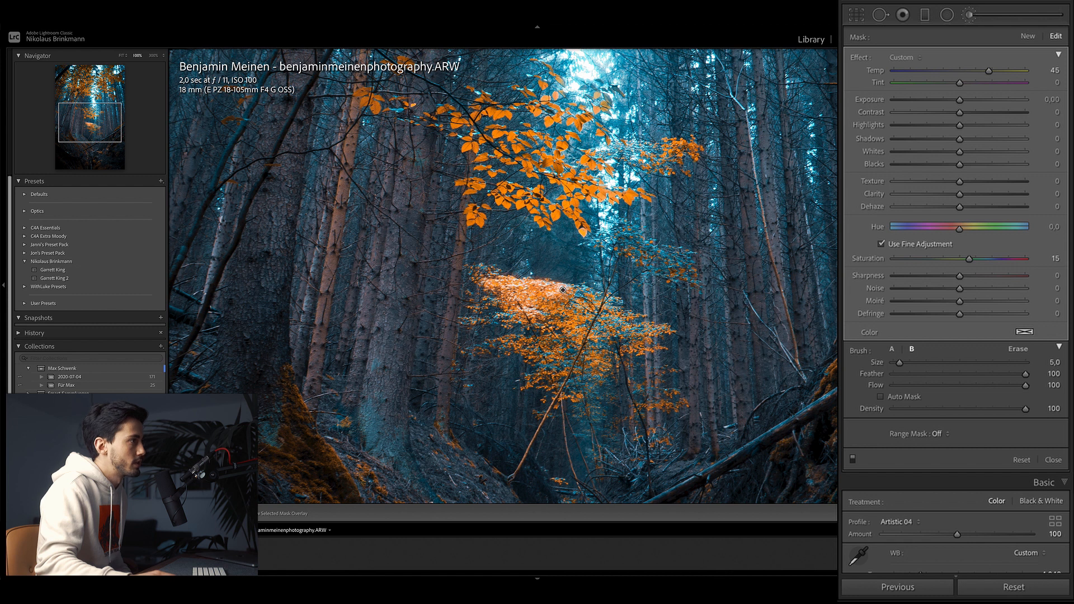
{"action": "mouse_move", "coordinate": [562, 290]}
{"action": "left_mouse_down"}
{"action": "mouse_move", "coordinate": [592, 345]}
{"action": "mouse_move", "coordinate": [559, 381]}
{"action": "mouse_move", "coordinate": [537, 349]}
{"action": "left_mouse_up"}
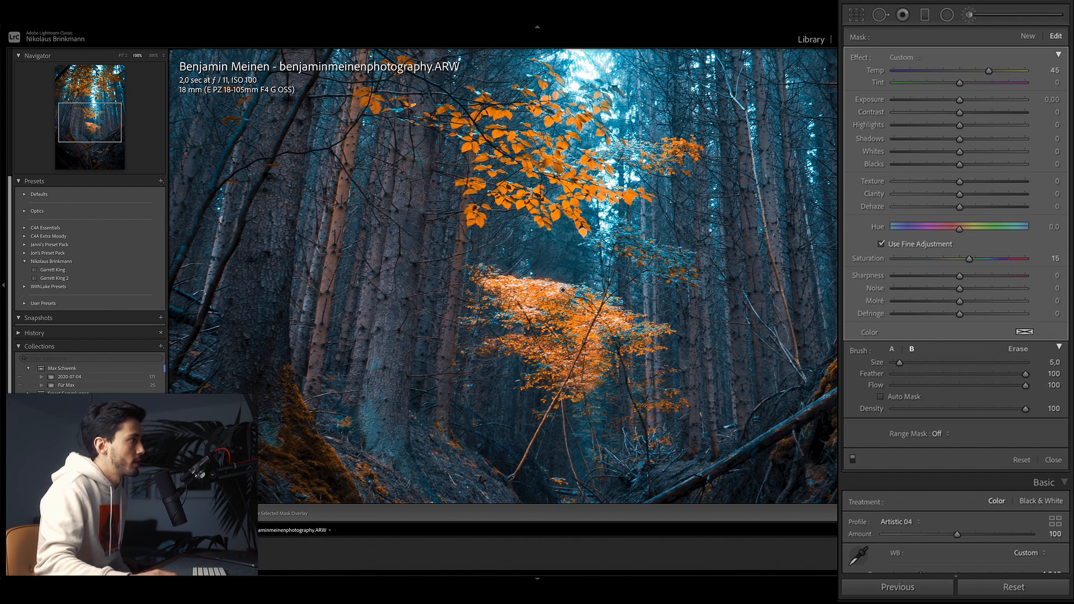
{"action": "left_click_drag", "start_coordinate": [550, 316], "coordinate": [541, 317]}
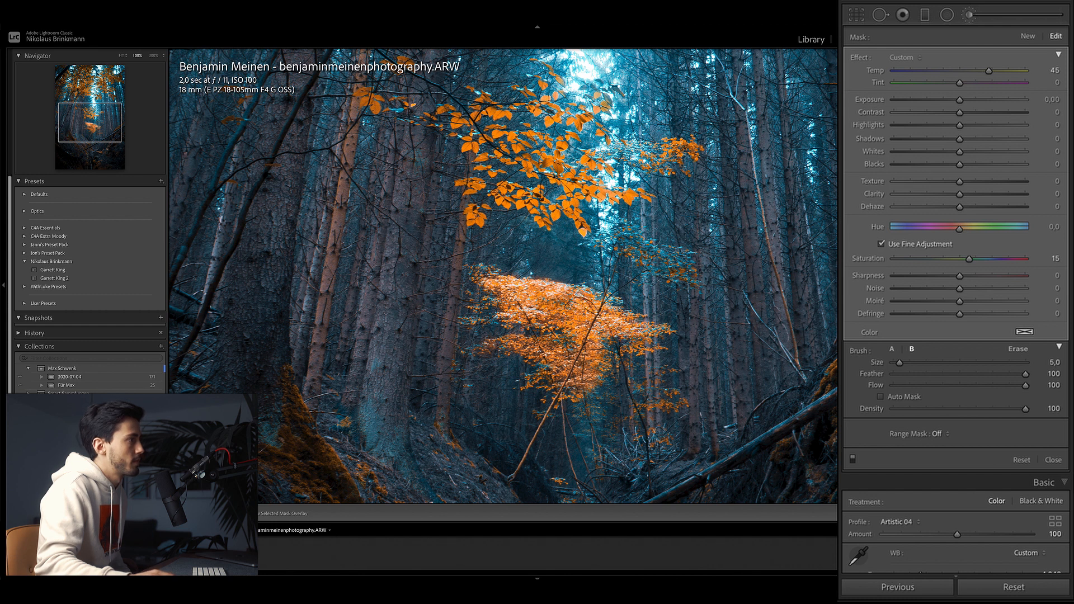
Step: Extend the same warm brush adjustment over the leafy branch just above the small tree, then finish that mask
{"action": "mouse_move", "coordinate": [669, 255]}
{"action": "left_mouse_down"}
{"action": "mouse_move", "coordinate": [686, 268]}
{"action": "mouse_move", "coordinate": [615, 226]}
{"action": "mouse_move", "coordinate": [599, 238]}
{"action": "mouse_move", "coordinate": [607, 244]}
{"action": "left_mouse_up"}
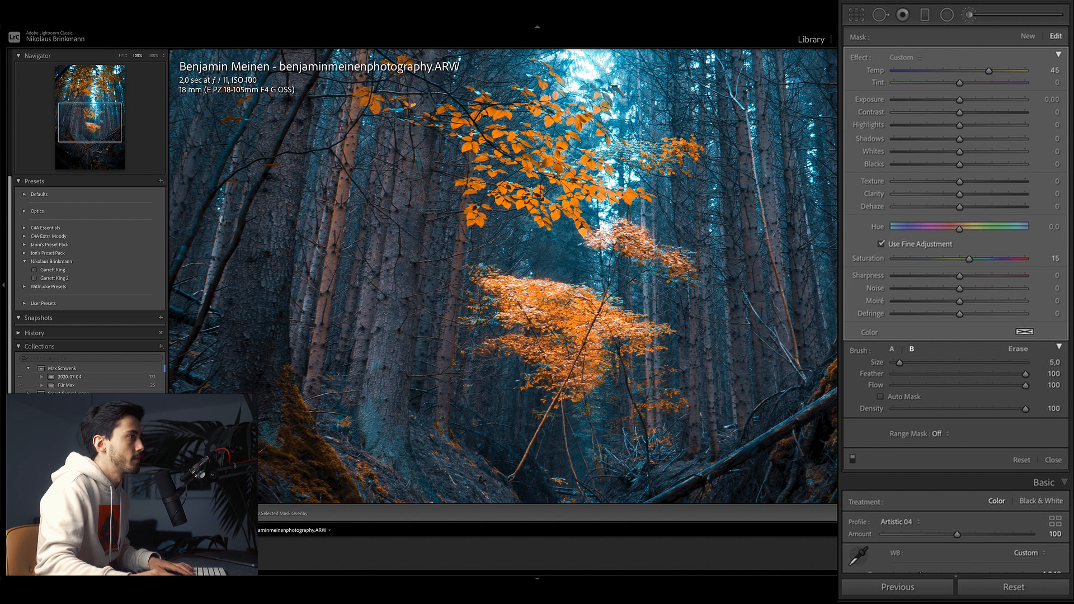
{"action": "left_click_drag", "start_coordinate": [666, 239], "coordinate": [660, 231]}
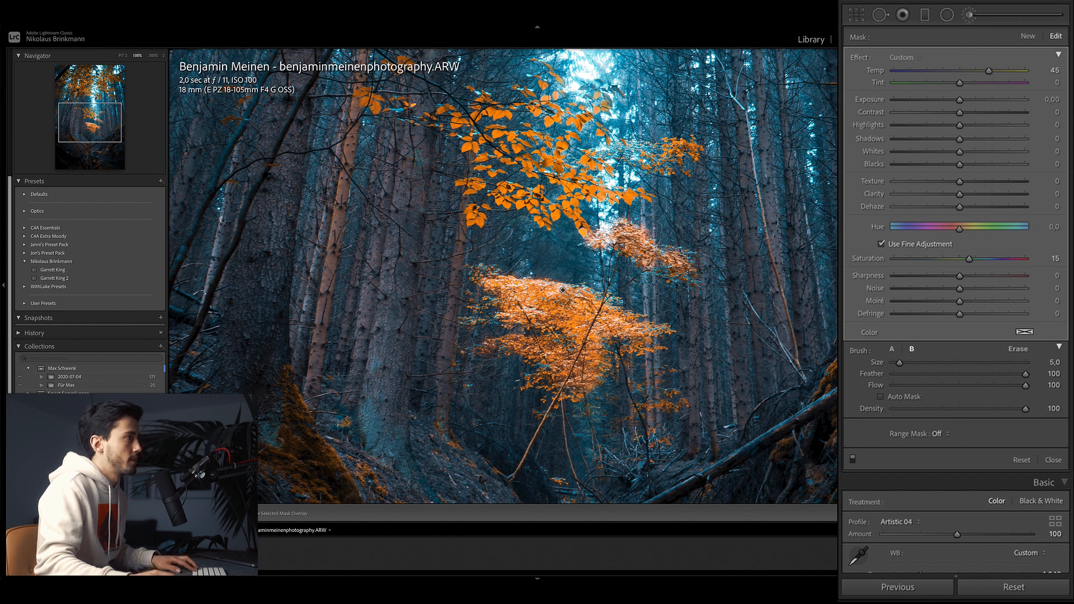
{"action": "key", "text": "alt"}
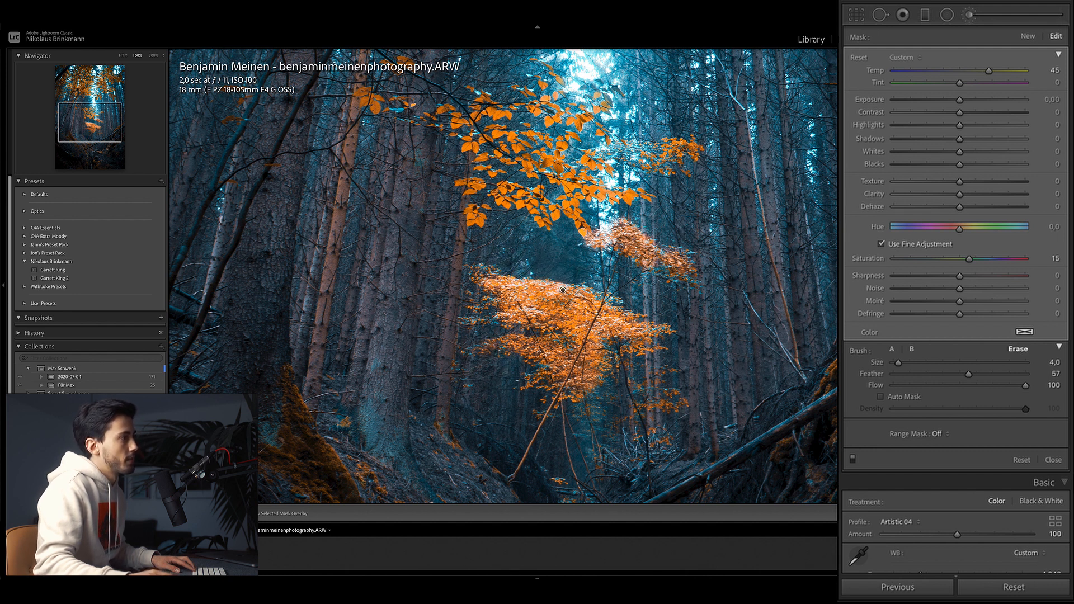
{"action": "key", "text": "z"}
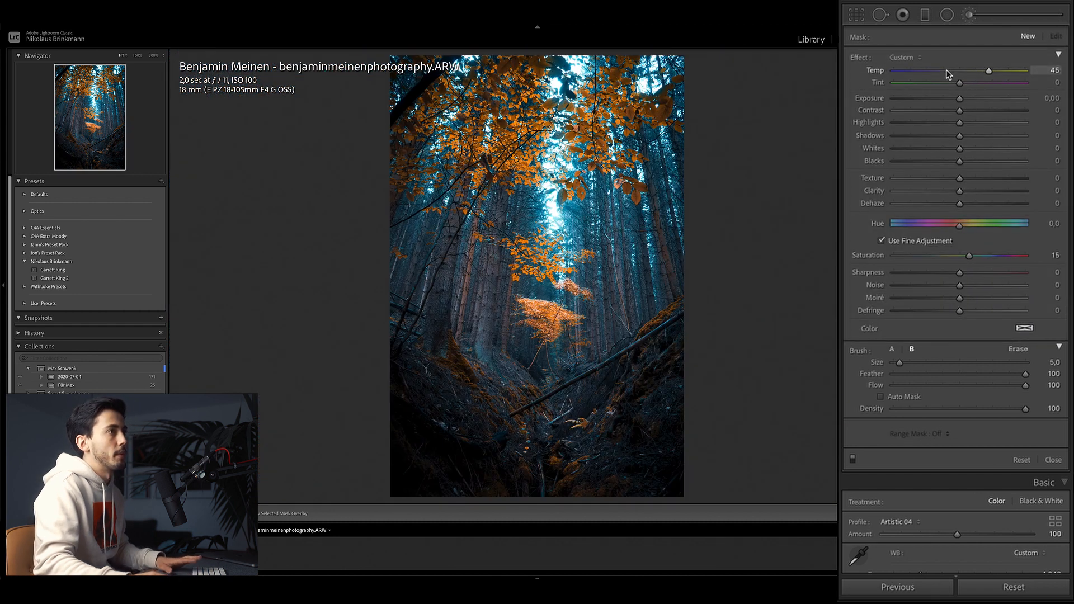
Step: Paint over the tree trunks beside the small orange tree with a new brush at Temp -20, Saturation -73 and Size 11
{"action": "left_click", "coordinate": [946, 71]}
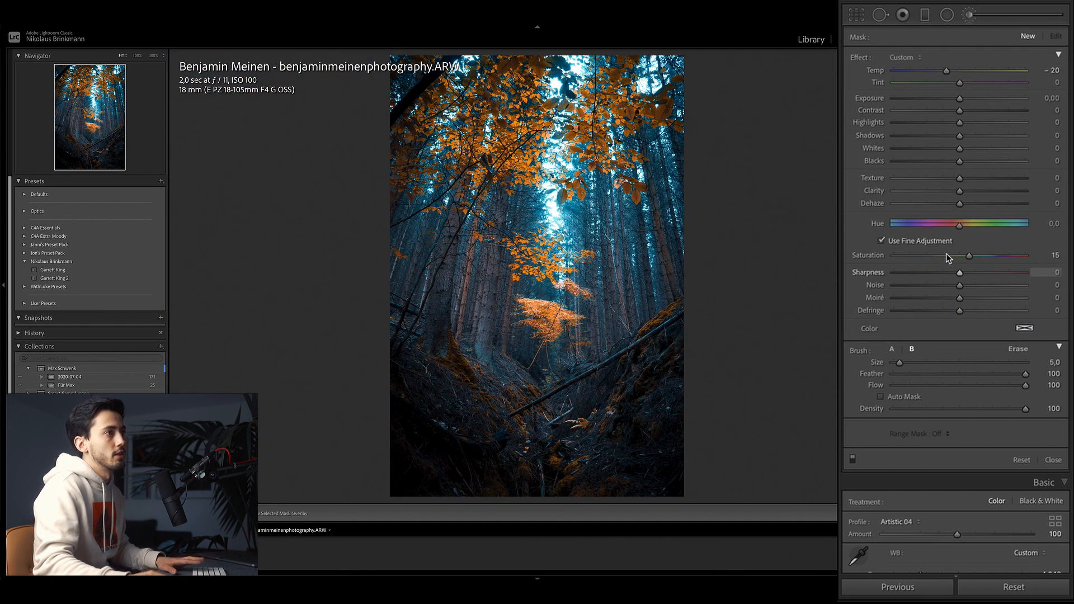
{"action": "left_click_drag", "start_coordinate": [941, 256], "coordinate": [910, 259]}
{"action": "scroll", "coordinate": [633, 306], "scroll_direction": "up", "scroll_amount": 6}
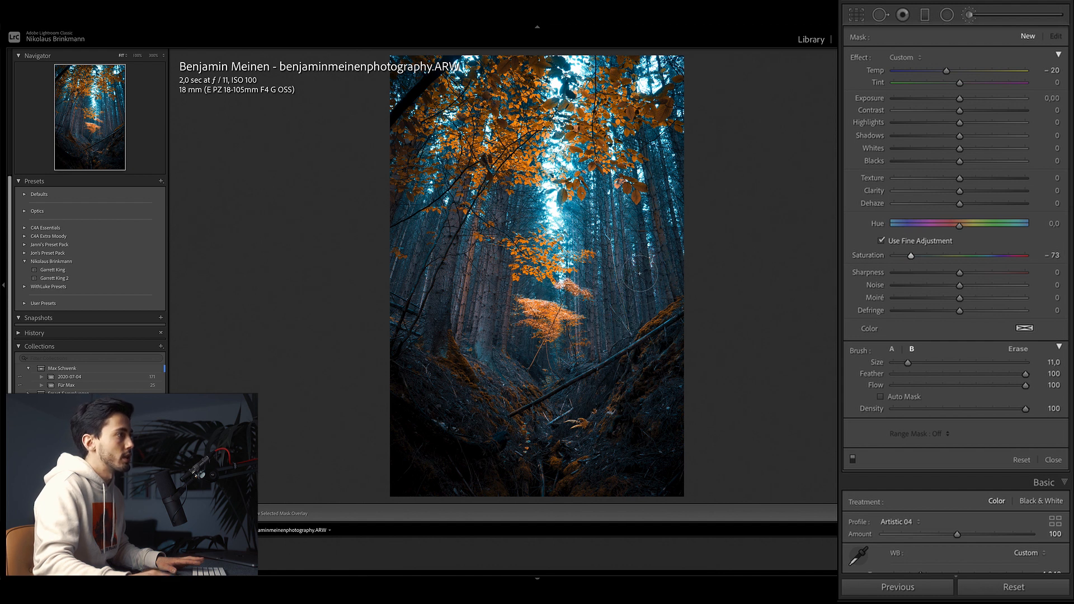
{"action": "mouse_move", "coordinate": [604, 254]}
{"action": "left_mouse_down"}
{"action": "mouse_move", "coordinate": [636, 237]}
{"action": "mouse_move", "coordinate": [650, 205]}
{"action": "mouse_move", "coordinate": [647, 259]}
{"action": "mouse_move", "coordinate": [602, 328]}
{"action": "left_mouse_up"}
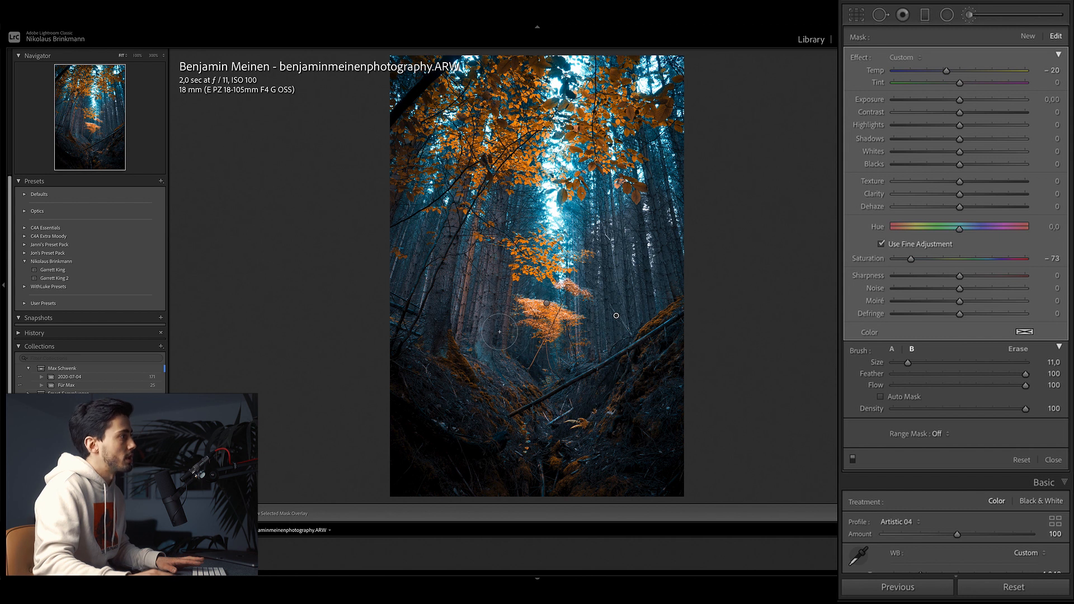
{"action": "mouse_move", "coordinate": [499, 331]}
{"action": "left_mouse_down"}
{"action": "mouse_move", "coordinate": [478, 265]}
{"action": "mouse_move", "coordinate": [464, 306]}
{"action": "mouse_move", "coordinate": [450, 307]}
{"action": "mouse_move", "coordinate": [482, 268]}
{"action": "mouse_move", "coordinate": [501, 202]}
{"action": "mouse_move", "coordinate": [459, 227]}
{"action": "mouse_move", "coordinate": [449, 299]}
{"action": "mouse_move", "coordinate": [428, 272]}
{"action": "left_mouse_up"}
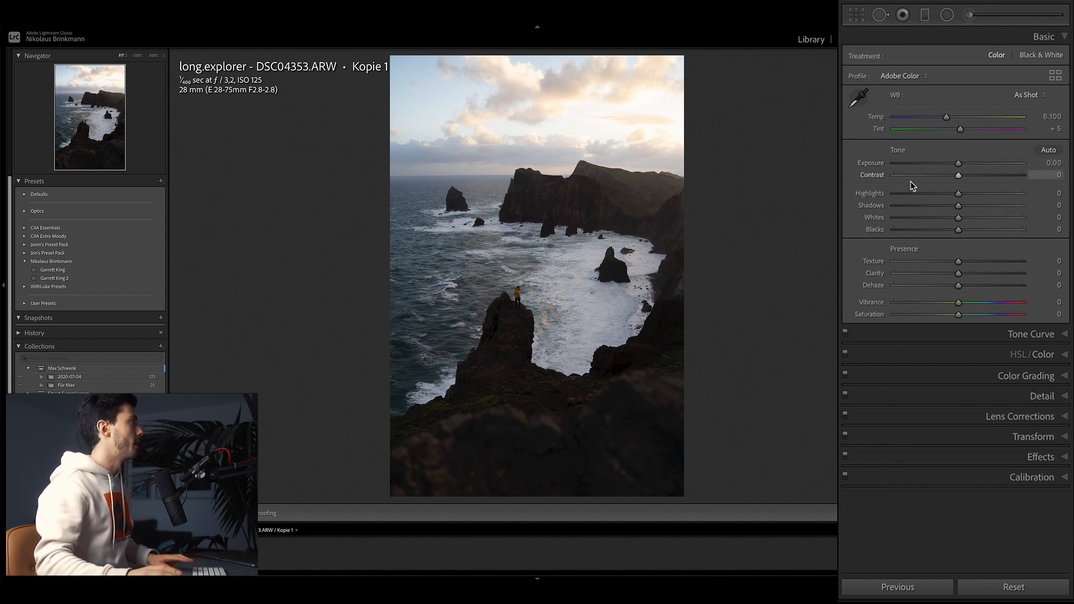
Step: Set the coastal cliff photo's Temp to 5846, Exposure to +0.85 and Contrast to +20
{"action": "left_click", "coordinate": [1053, 116]}
{"action": "type", "text": "5876"}
{"action": "key", "text": "Return"}
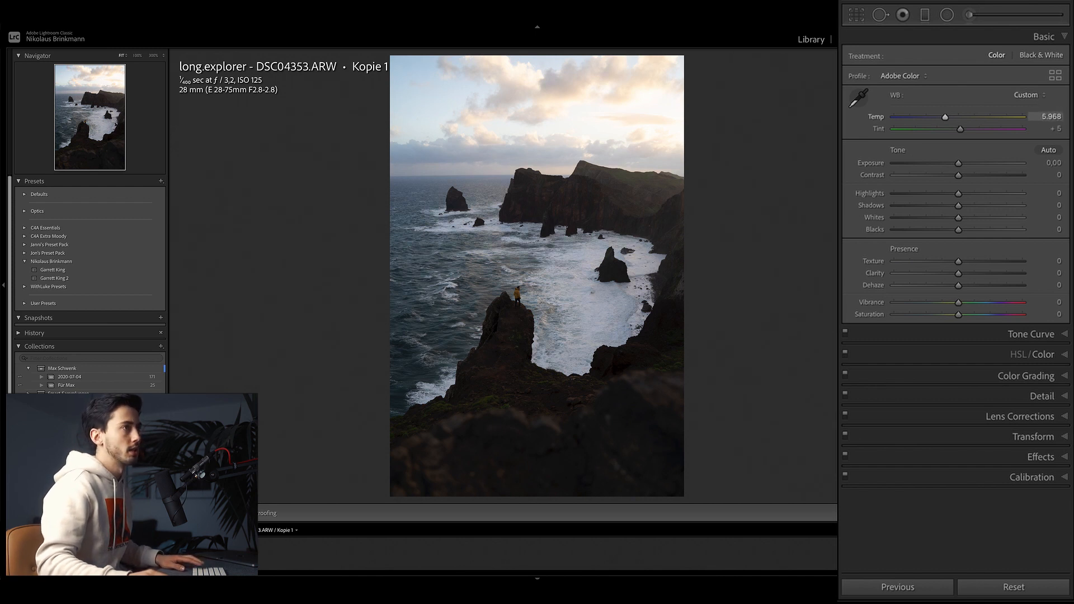
{"action": "left_click_drag", "start_coordinate": [1051, 117], "coordinate": [1047, 117]}
{"action": "left_click_drag", "start_coordinate": [1049, 165], "coordinate": [1058, 165]}
{"action": "left_click_drag", "start_coordinate": [964, 163], "coordinate": [969, 164]}
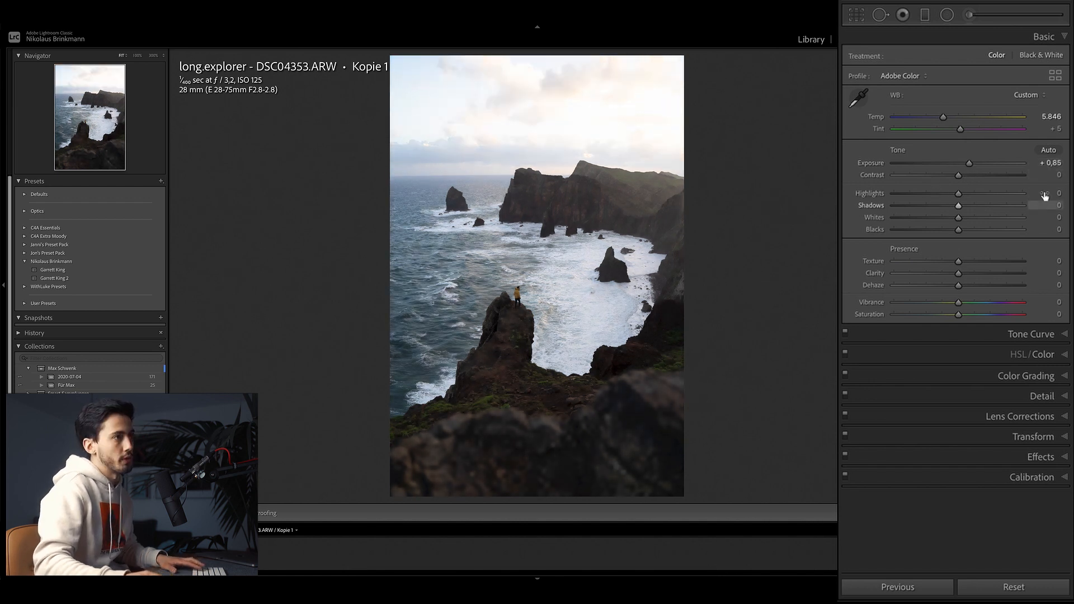
{"action": "left_click_drag", "start_coordinate": [1049, 175], "coordinate": [1052, 175]}
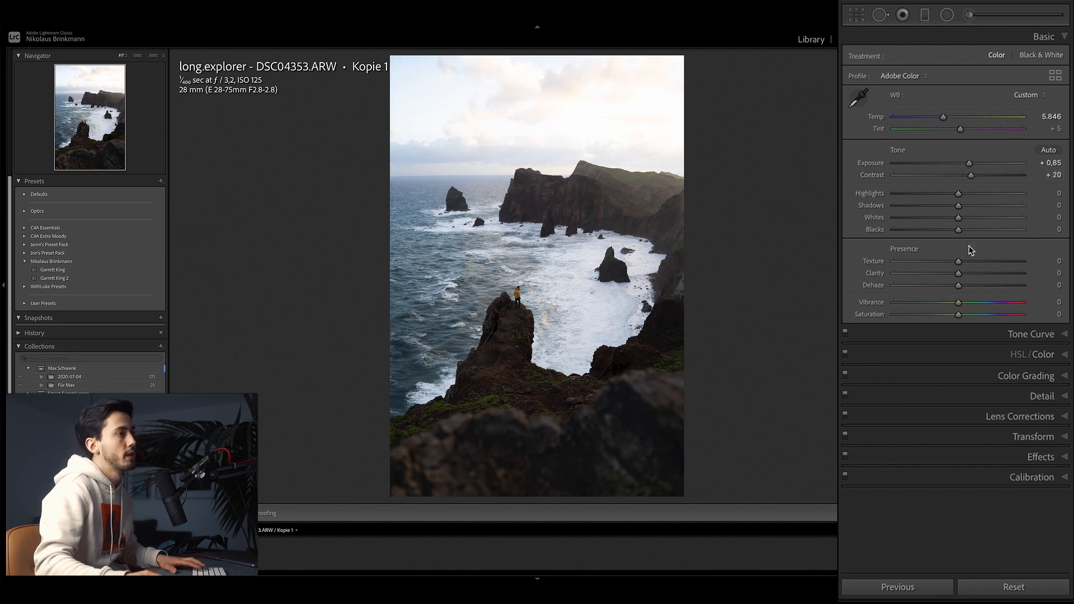
Step: Set the cliff photo's Highlights to -100, Shadows to +50 and Whites to +6
{"action": "left_click_drag", "start_coordinate": [957, 193], "coordinate": [893, 193]}
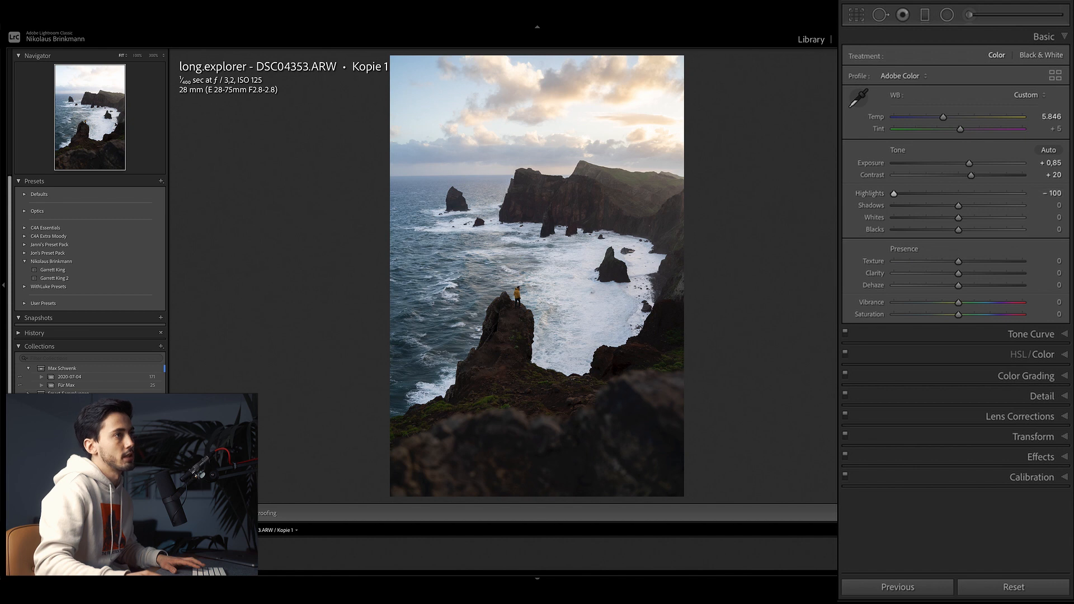
{"action": "left_click_drag", "start_coordinate": [958, 207], "coordinate": [993, 214]}
{"action": "left_click", "coordinate": [959, 220]}
{"action": "left_click_drag", "start_coordinate": [960, 222], "coordinate": [964, 225]}
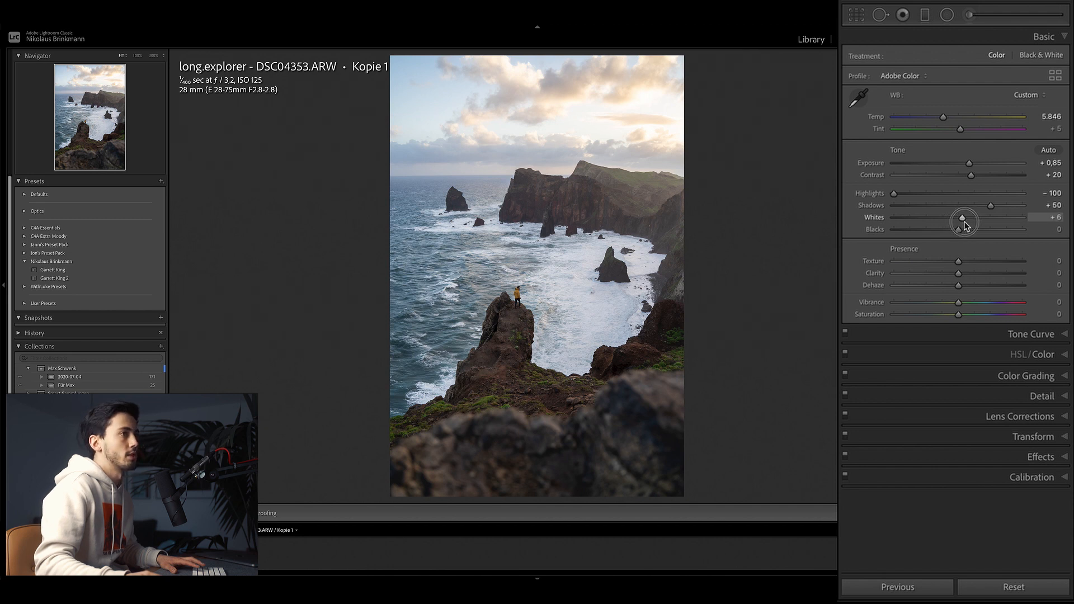
Step: Set Blacks to -37, Clarity to -41, Dehaze to +11 and Vibrance to -11
{"action": "left_click", "coordinate": [959, 233]}
{"action": "left_click_drag", "start_coordinate": [959, 235], "coordinate": [932, 236]}
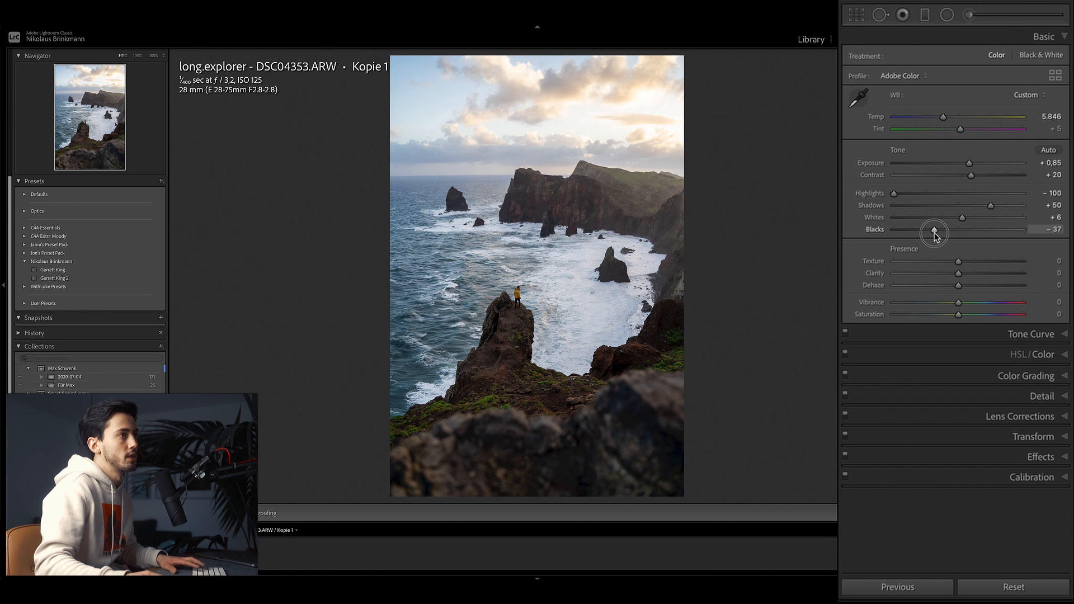
{"action": "left_click_drag", "start_coordinate": [960, 281], "coordinate": [950, 308]}
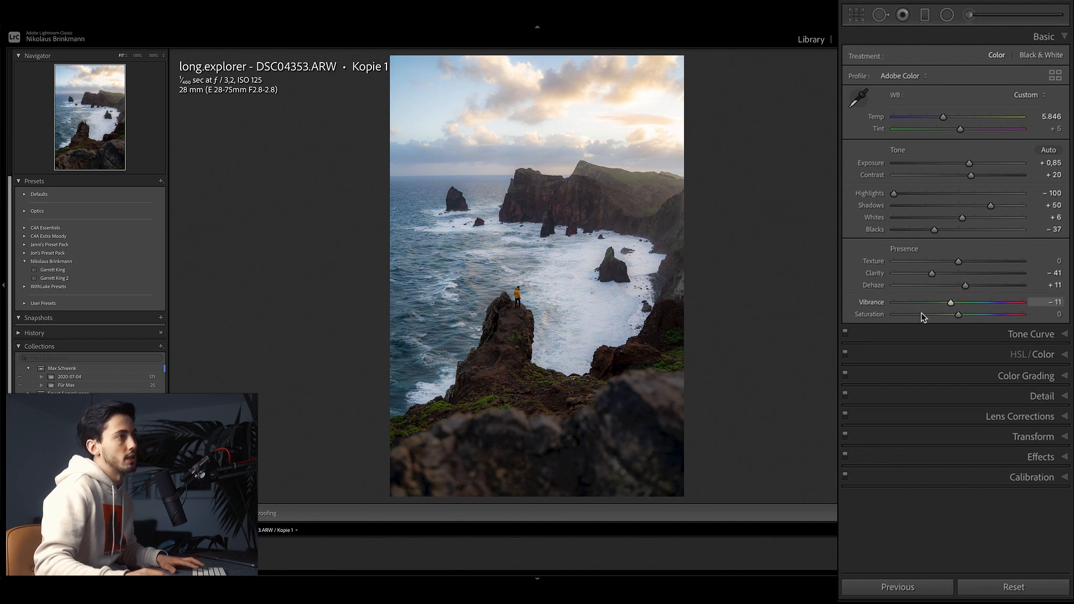
Step: Add points along the point tone curve, slightly raising the upper midtones and lowering the shadows for a soft S-curve
{"action": "left_click", "coordinate": [864, 336]}
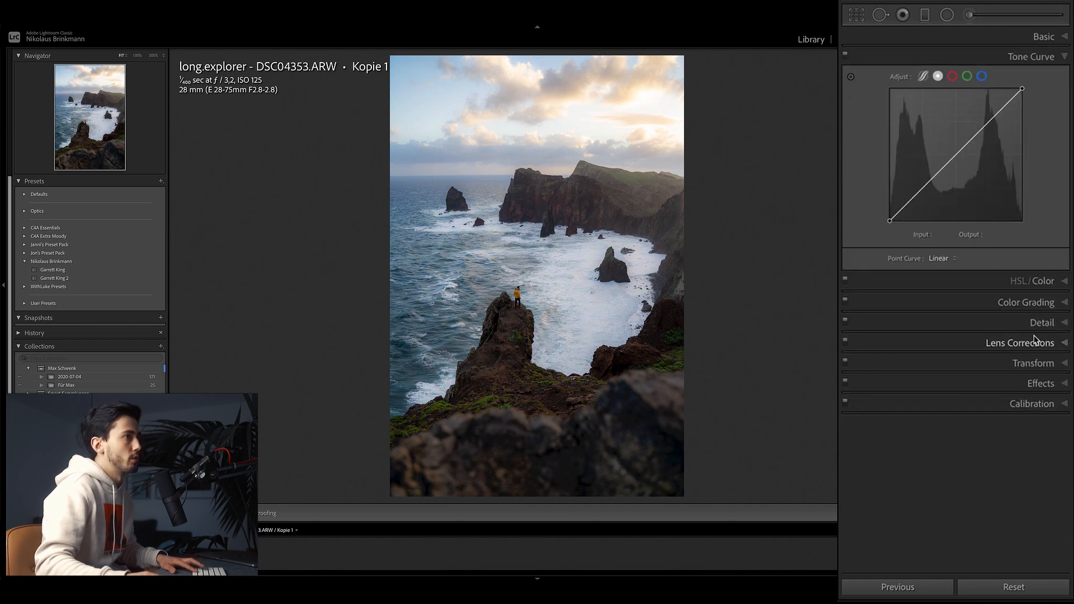
{"action": "left_click", "coordinate": [919, 192]}
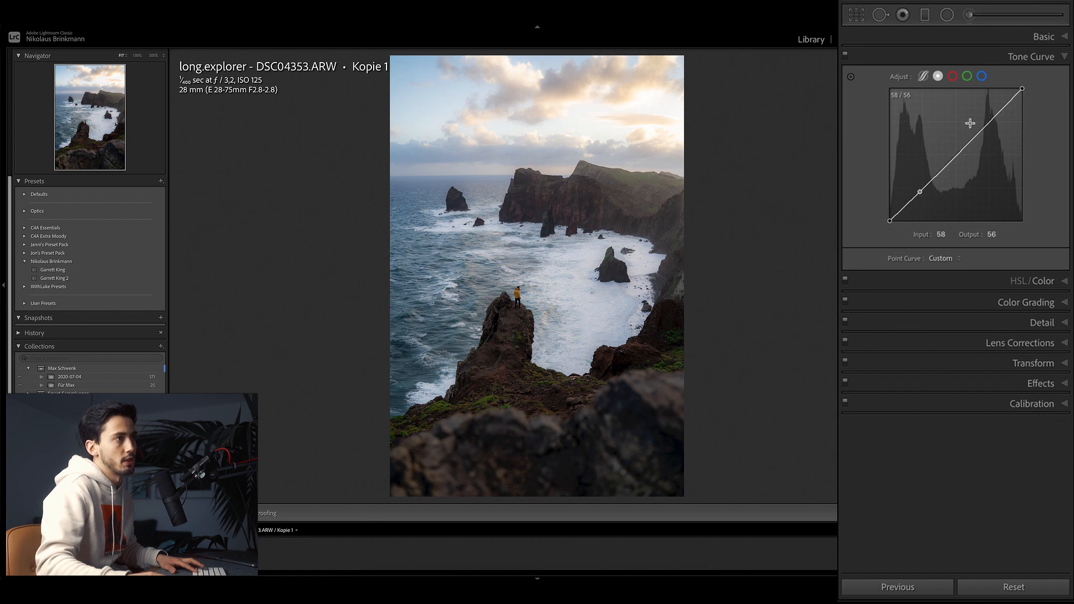
{"action": "left_click", "coordinate": [945, 166]}
{"action": "left_click", "coordinate": [969, 143]}
{"action": "left_click", "coordinate": [991, 123]}
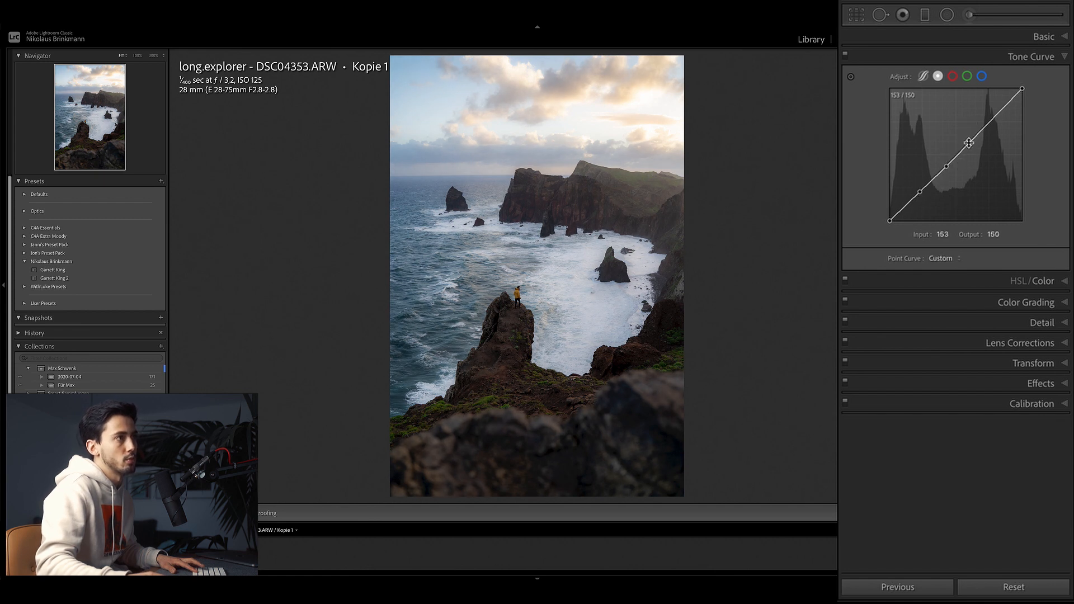
{"action": "left_click_drag", "start_coordinate": [969, 143], "coordinate": [965, 140]}
{"action": "left_click_drag", "start_coordinate": [920, 192], "coordinate": [920, 196]}
{"action": "left_click_drag", "start_coordinate": [918, 199], "coordinate": [917, 197]}
Step: Set the Red color's Saturation to -31 and Luminance to +72
{"action": "left_click", "coordinate": [1056, 287]}
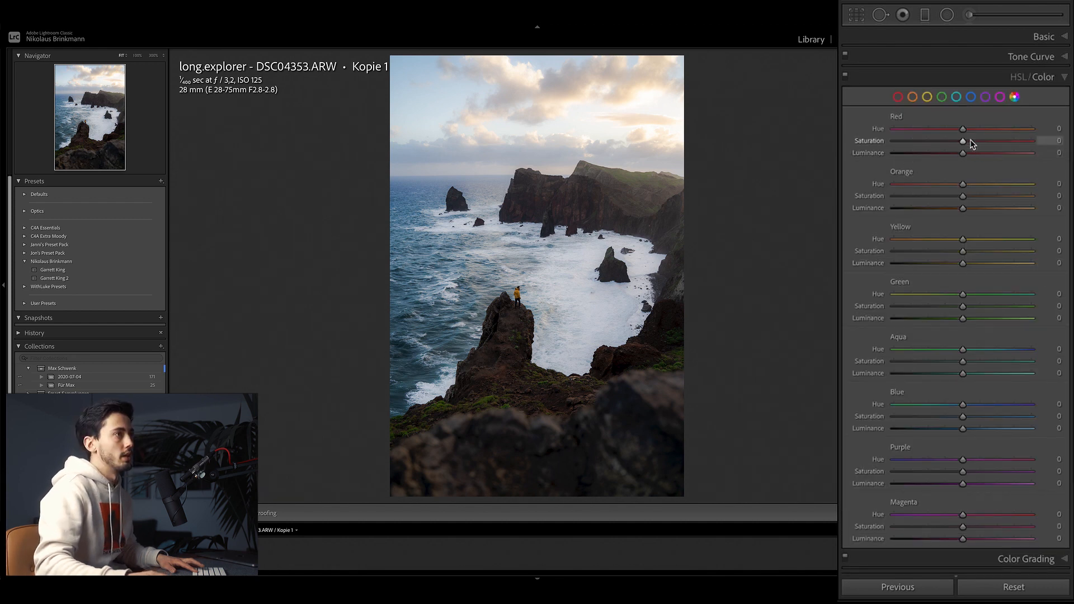
{"action": "left_click_drag", "start_coordinate": [964, 141], "coordinate": [1011, 153]}
{"action": "left_click", "coordinate": [962, 153]}
Step: Set the Orange color's Hue to +20, Saturation to +31 and Luminance to -16
{"action": "left_click_drag", "start_coordinate": [962, 184], "coordinate": [976, 184]}
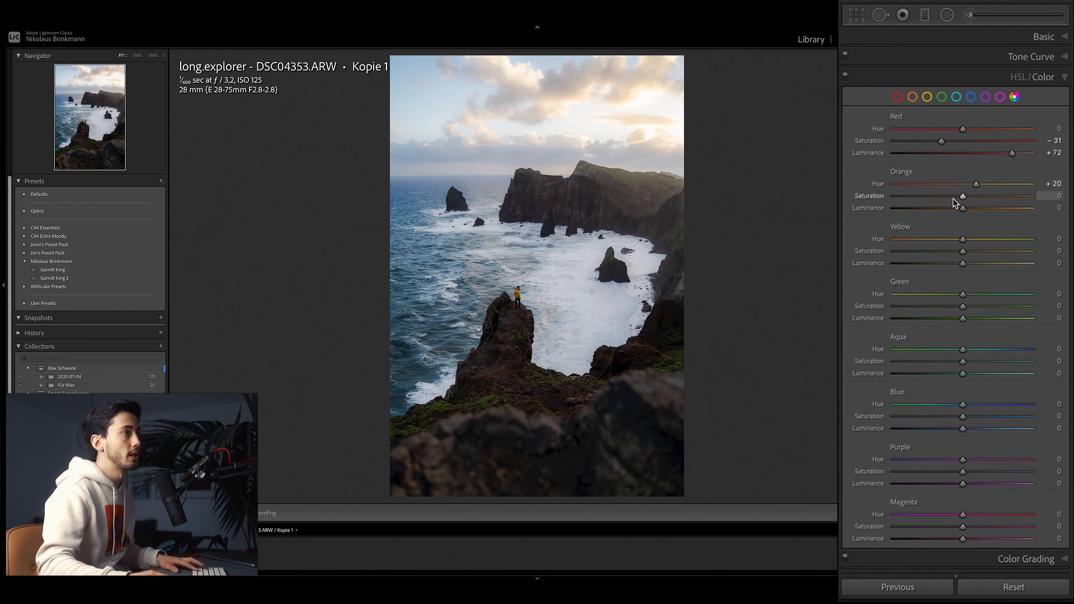
{"action": "left_click", "coordinate": [963, 197]}
{"action": "left_click_drag", "start_coordinate": [964, 199], "coordinate": [984, 199]}
{"action": "left_click", "coordinate": [964, 209]}
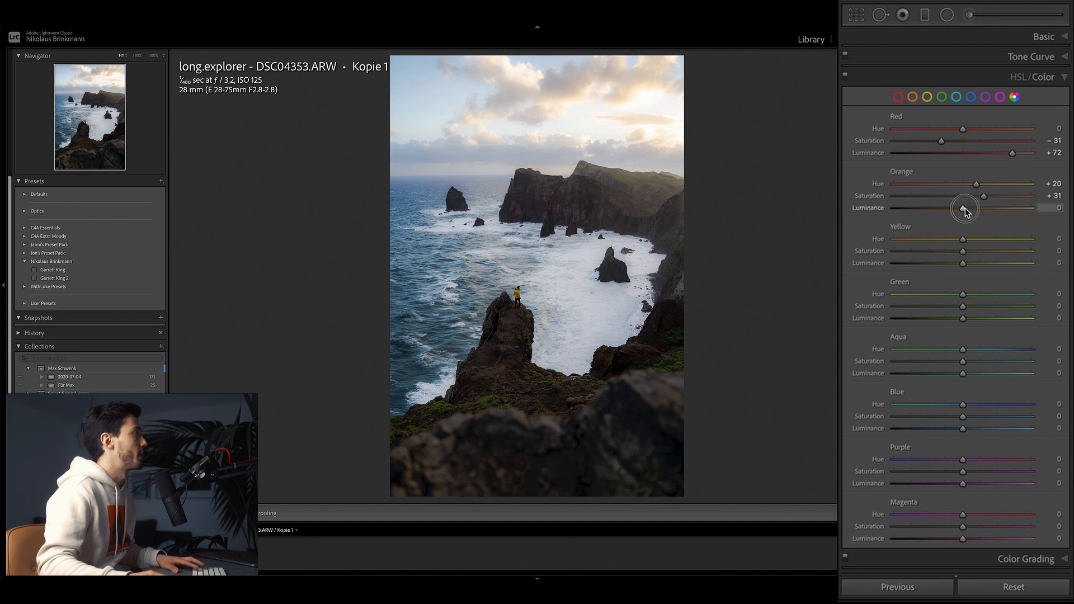
{"action": "left_click_drag", "start_coordinate": [964, 209], "coordinate": [953, 211]}
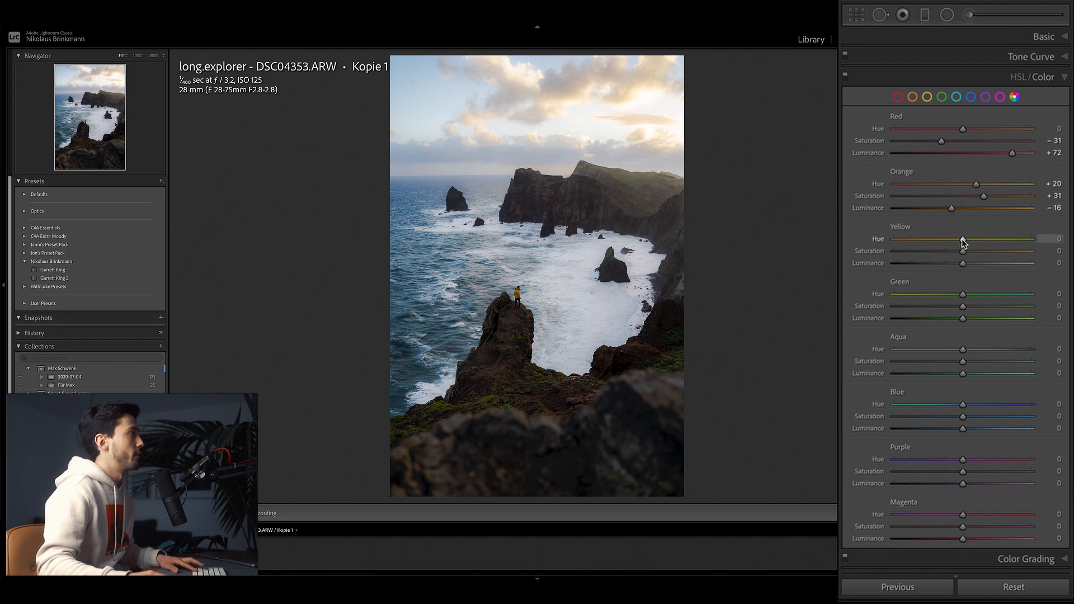
Step: Set Yellow to Hue -30, Saturation +21 and Luminance +100, and Green to Hue -52 and Luminance -79
{"action": "left_click_drag", "start_coordinate": [962, 242], "coordinate": [1060, 268]}
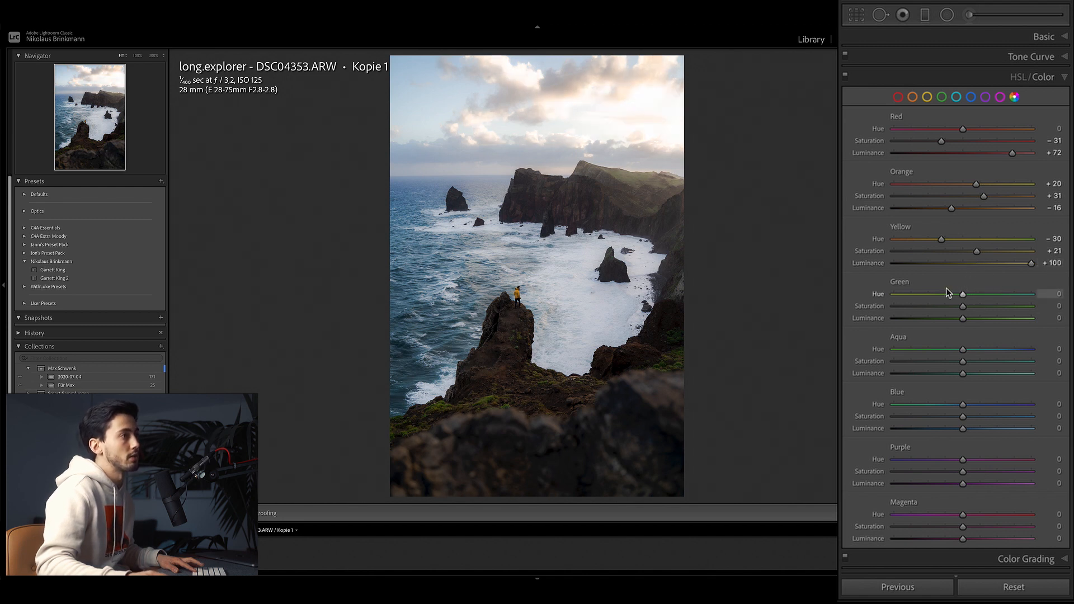
{"action": "left_click_drag", "start_coordinate": [962, 297], "coordinate": [909, 319]}
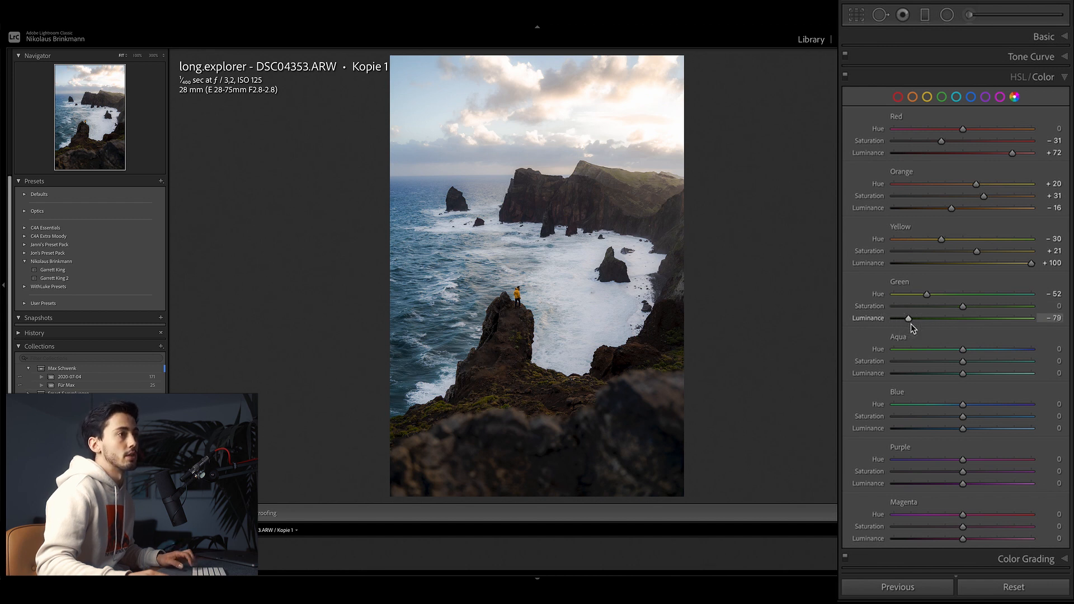
Step: Set Aqua Luminance to +31, then strongly reduce Blue Saturation and slightly raise Blue Luminance
{"action": "left_click", "coordinate": [958, 351]}
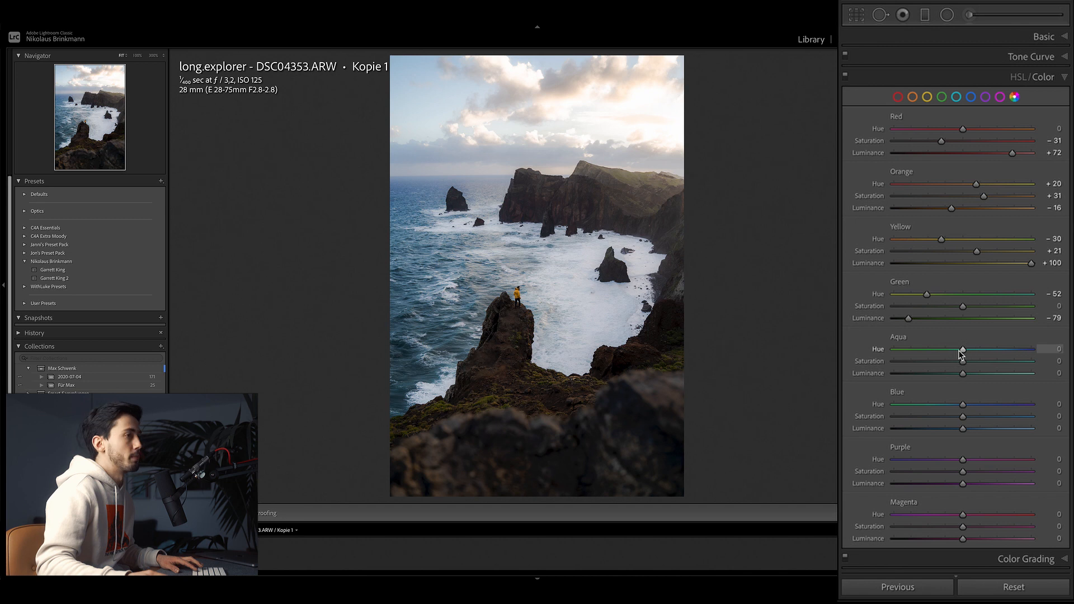
{"action": "left_click_drag", "start_coordinate": [963, 375], "coordinate": [983, 382]}
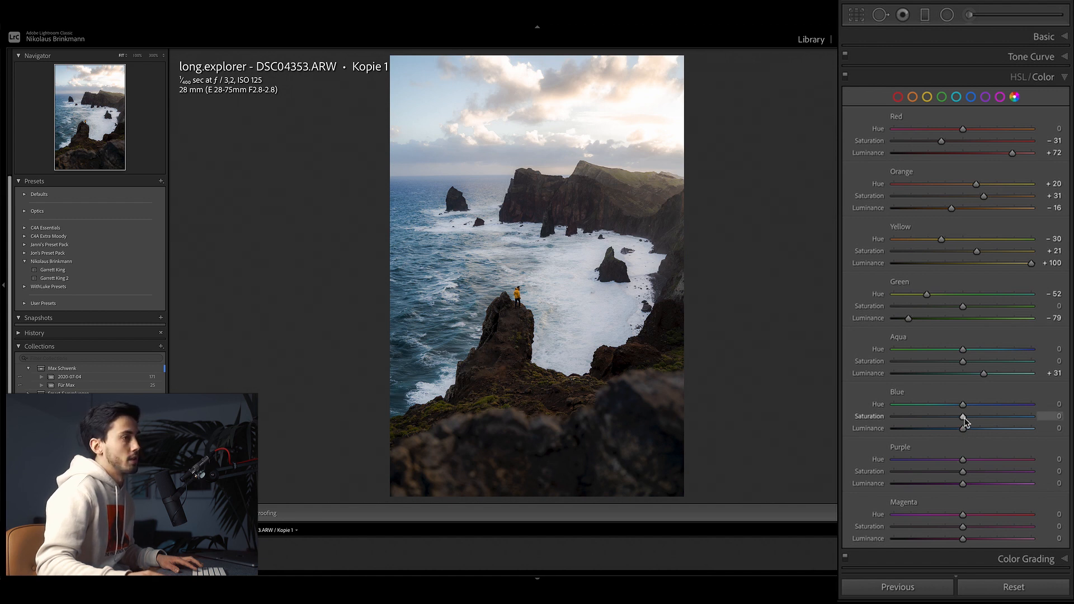
{"action": "left_click_drag", "start_coordinate": [962, 417], "coordinate": [923, 426]}
{"action": "left_click_drag", "start_coordinate": [962, 429], "coordinate": [974, 433]}
Step: Color grade the shadows with a blue tint at Hue 204 and Saturation 7
{"action": "scroll", "coordinate": [1039, 553], "scroll_direction": "down", "scroll_amount": 1}
{"action": "left_click", "coordinate": [1039, 554]}
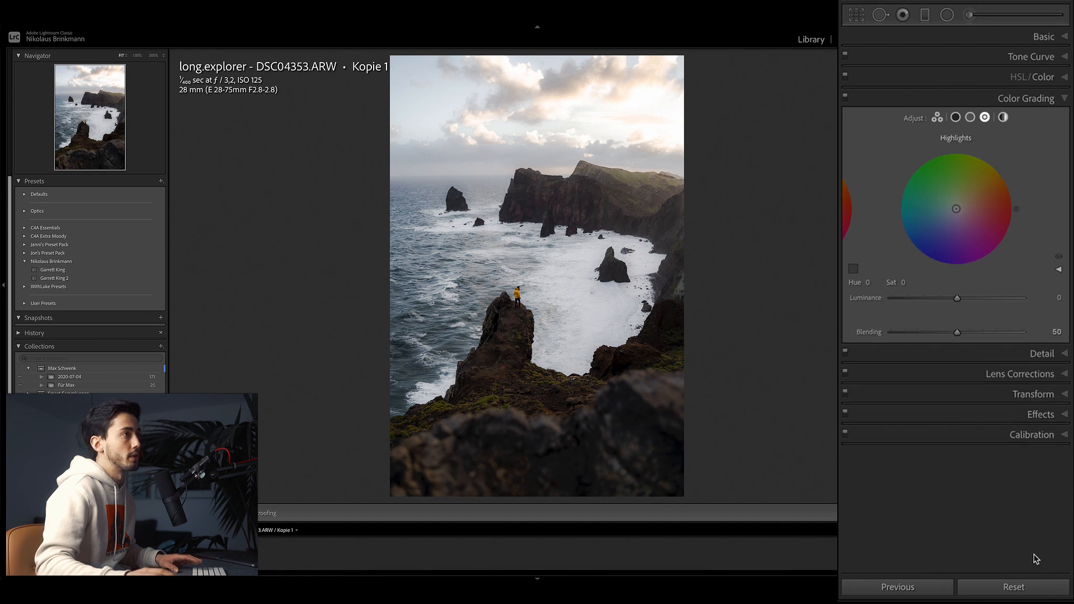
{"action": "left_click", "coordinate": [955, 117]}
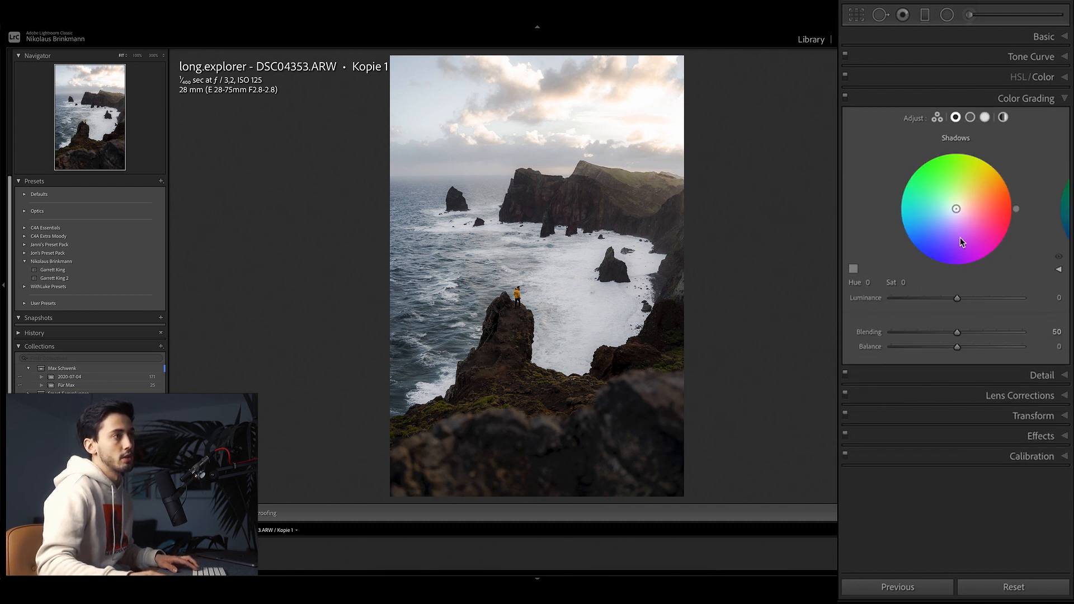
{"action": "left_click_drag", "start_coordinate": [1004, 246], "coordinate": [1012, 227]}
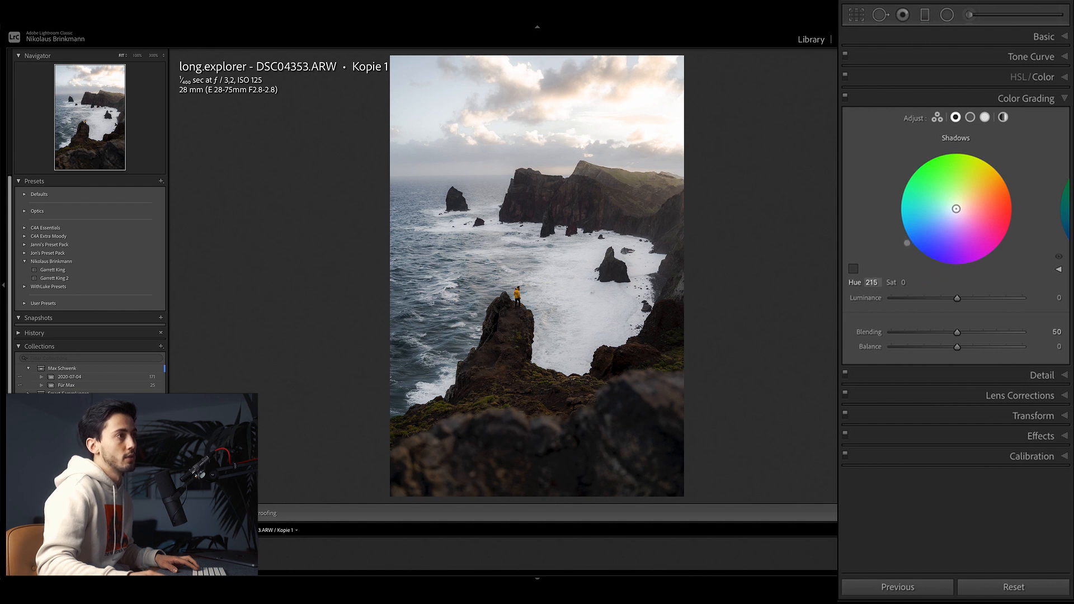
{"action": "left_click_drag", "start_coordinate": [898, 285], "coordinate": [906, 284]}
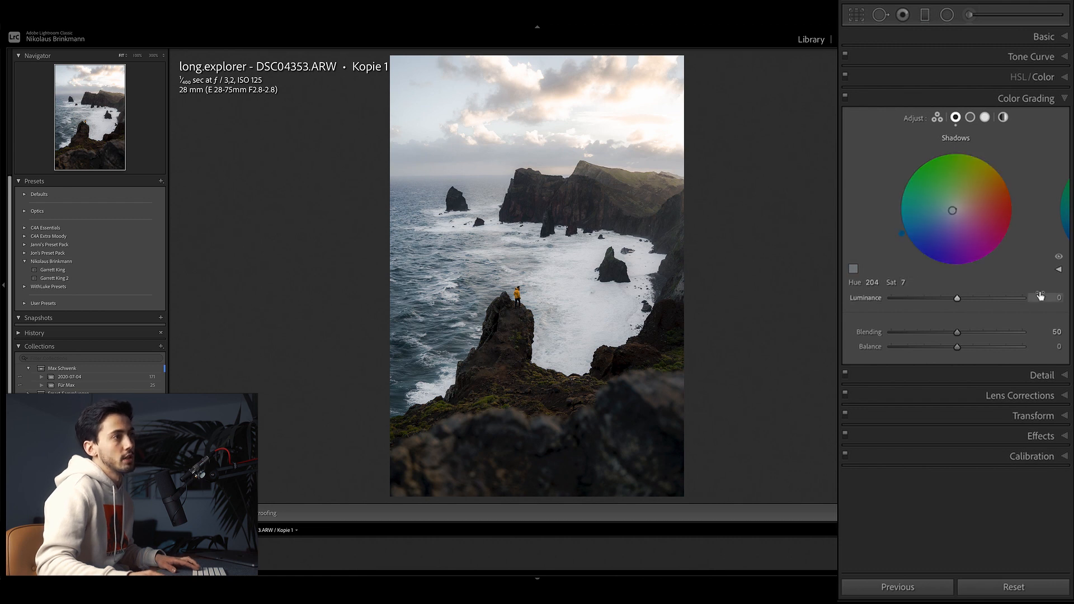
Step: Color grade the highlights with a yellow tint at Hue 50 and Saturation 10
{"action": "left_click", "coordinate": [985, 117]}
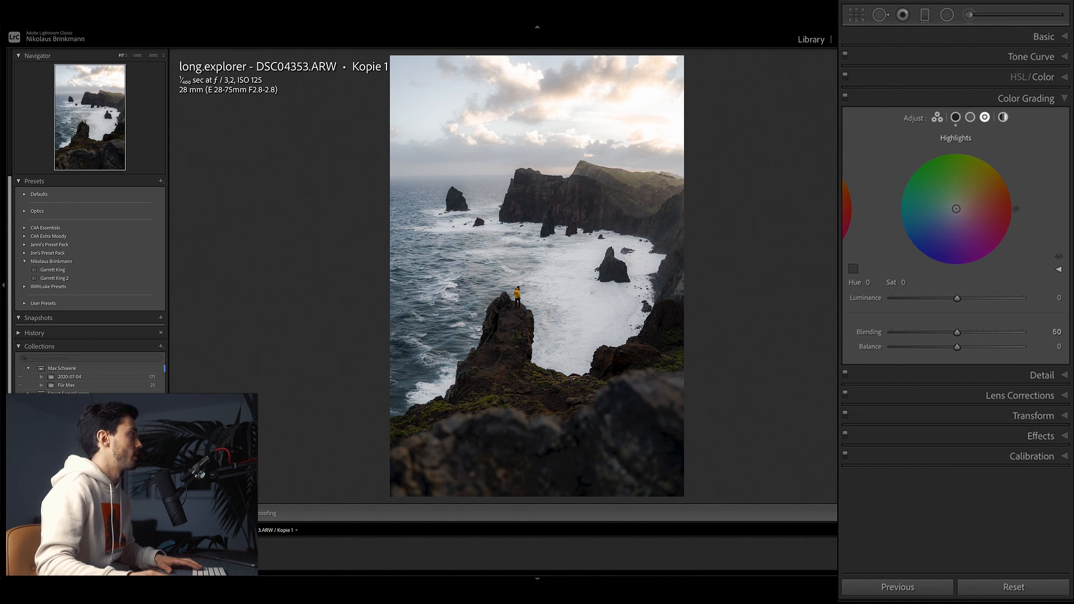
{"action": "left_click", "coordinate": [867, 282]}
{"action": "type", "text": "50"}
{"action": "key", "text": "Tab"}
{"action": "type", "text": "10"}
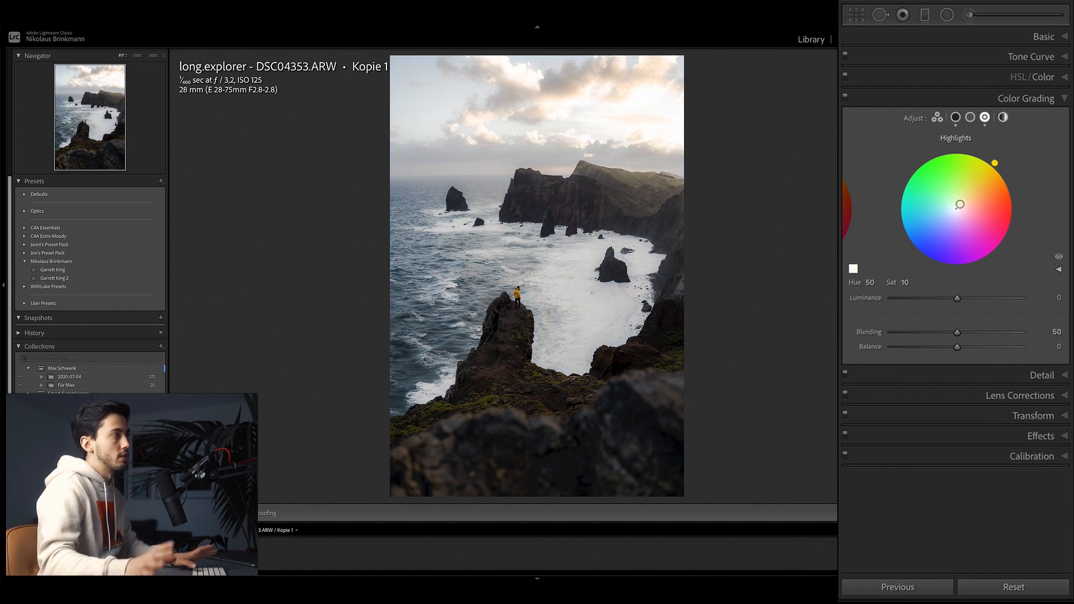
Step: Add a Highlight Priority post-crop vignette with an Amount of -21
{"action": "left_click", "coordinate": [1041, 435]}
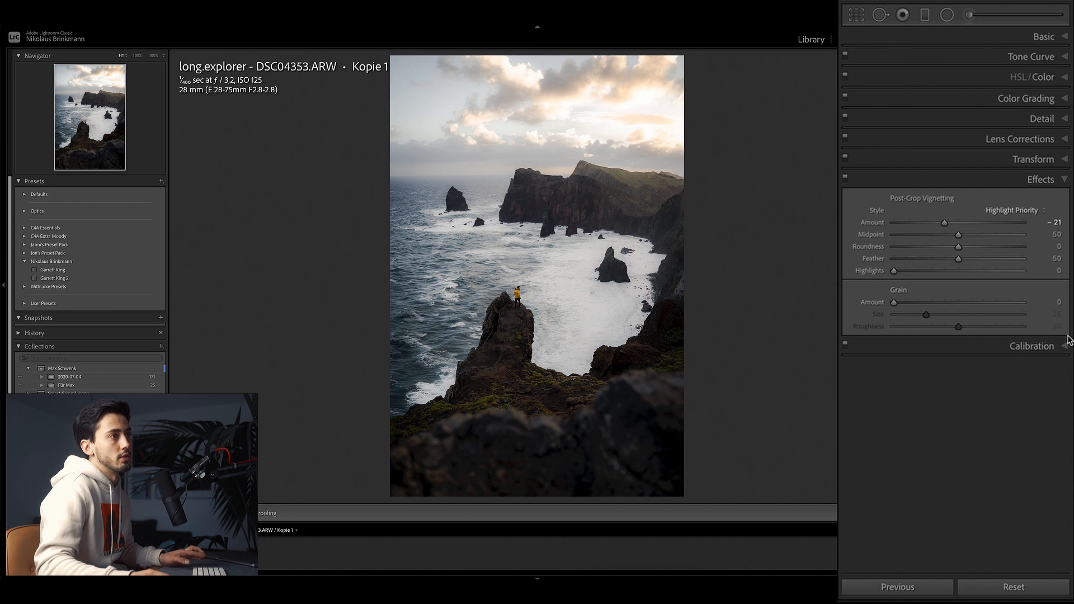
Step: Calibrate the cliff photo's Blue Primary with Saturation +100 and Hue -31
{"action": "left_click", "coordinate": [1033, 346]}
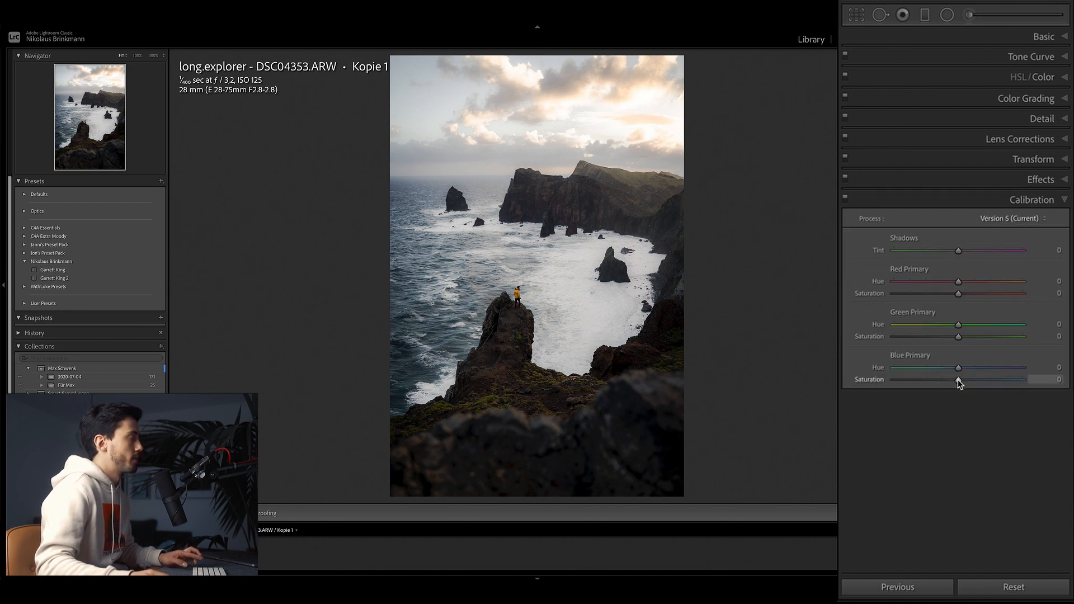
{"action": "mouse_move", "coordinate": [958, 382]}
{"action": "left_mouse_down"}
{"action": "mouse_move", "coordinate": [1063, 385]}
{"action": "mouse_move", "coordinate": [864, 417]}
{"action": "mouse_move", "coordinate": [957, 388]}
{"action": "left_mouse_up"}
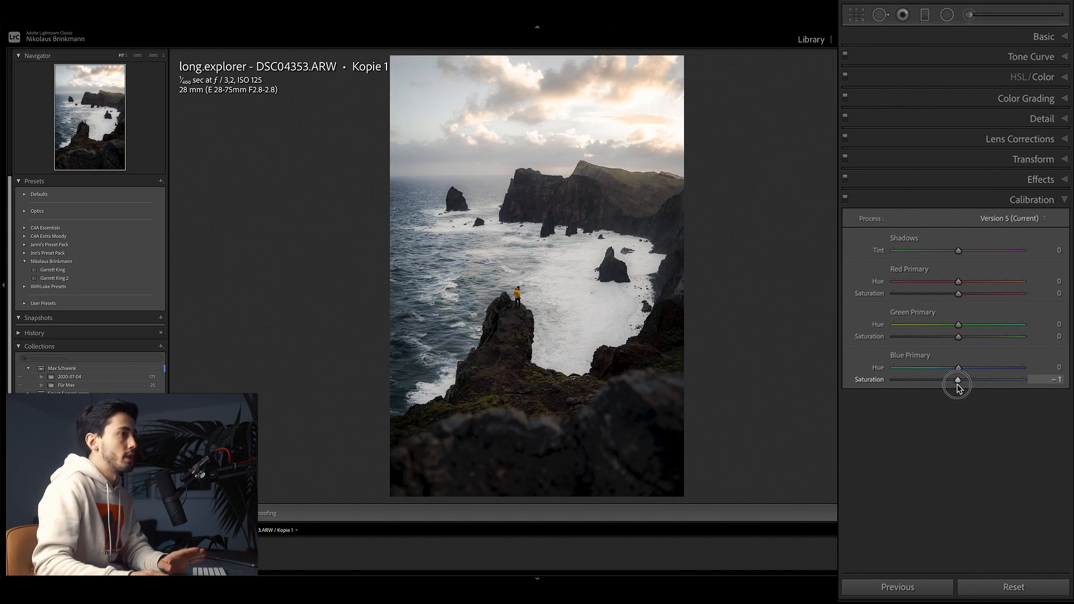
{"action": "left_click_drag", "start_coordinate": [957, 386], "coordinate": [1022, 380]}
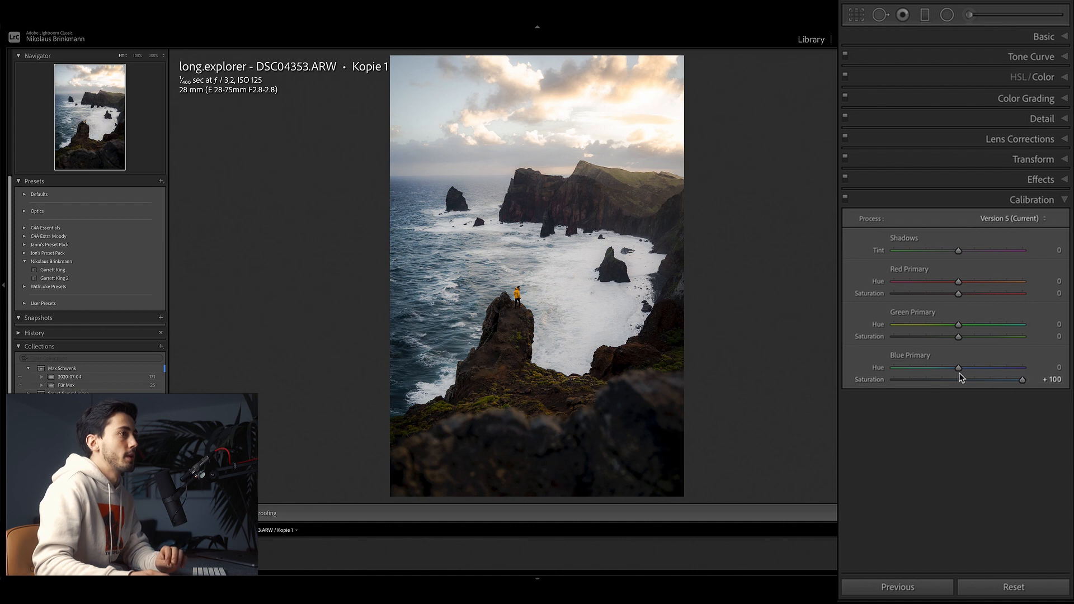
{"action": "left_click_drag", "start_coordinate": [958, 368], "coordinate": [939, 371]}
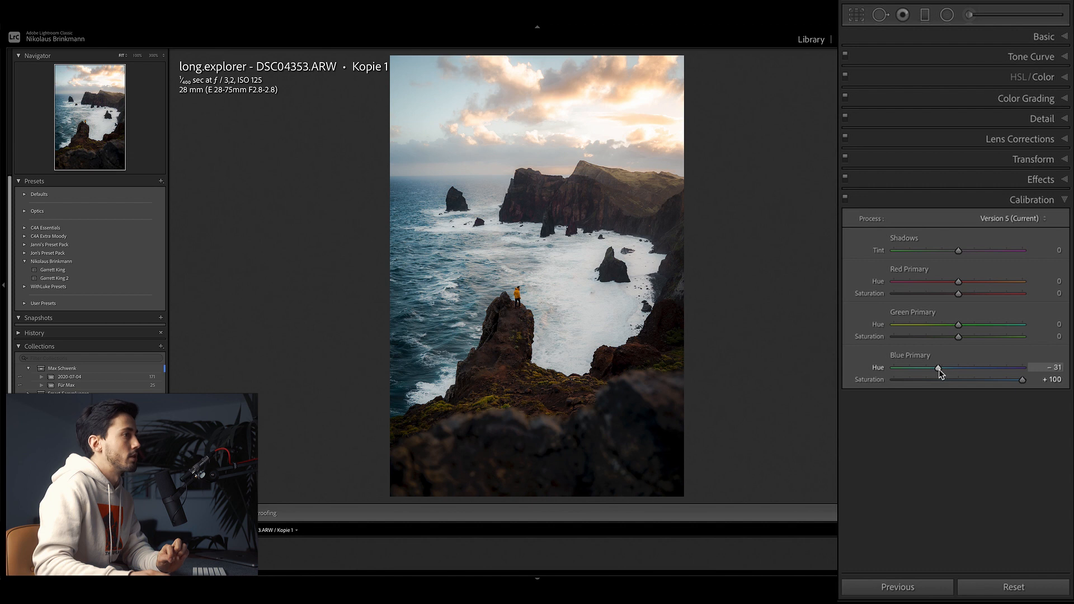
Step: Compare the cliff photo with its calibration adjustments switched off and on
{"action": "left_click", "coordinate": [845, 198]}
{"action": "left_click", "coordinate": [845, 198]}
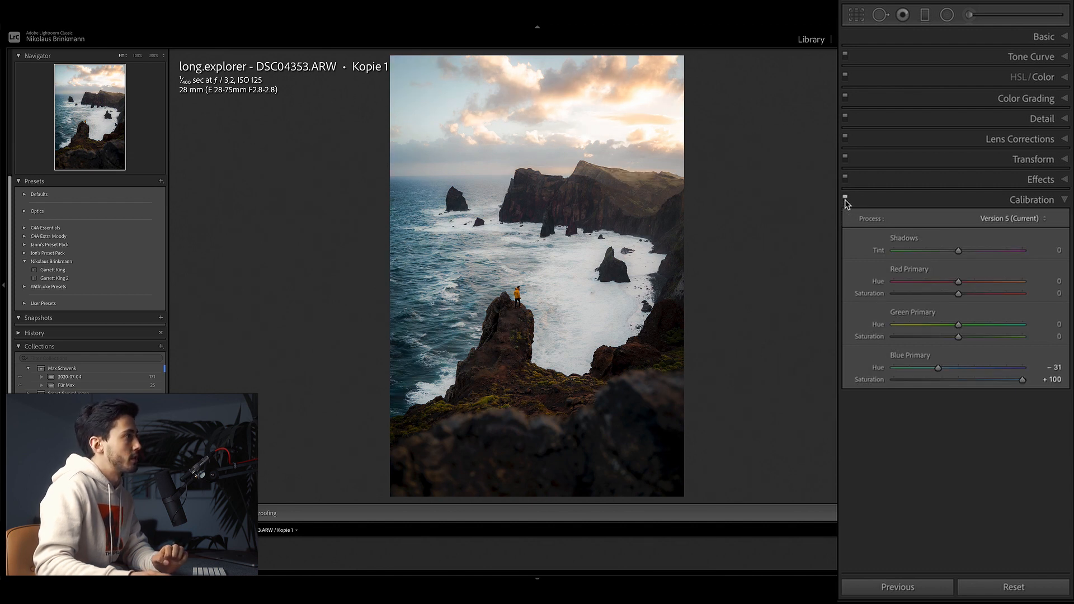
{"action": "left_click", "coordinate": [845, 198]}
{"action": "left_click", "coordinate": [845, 198]}
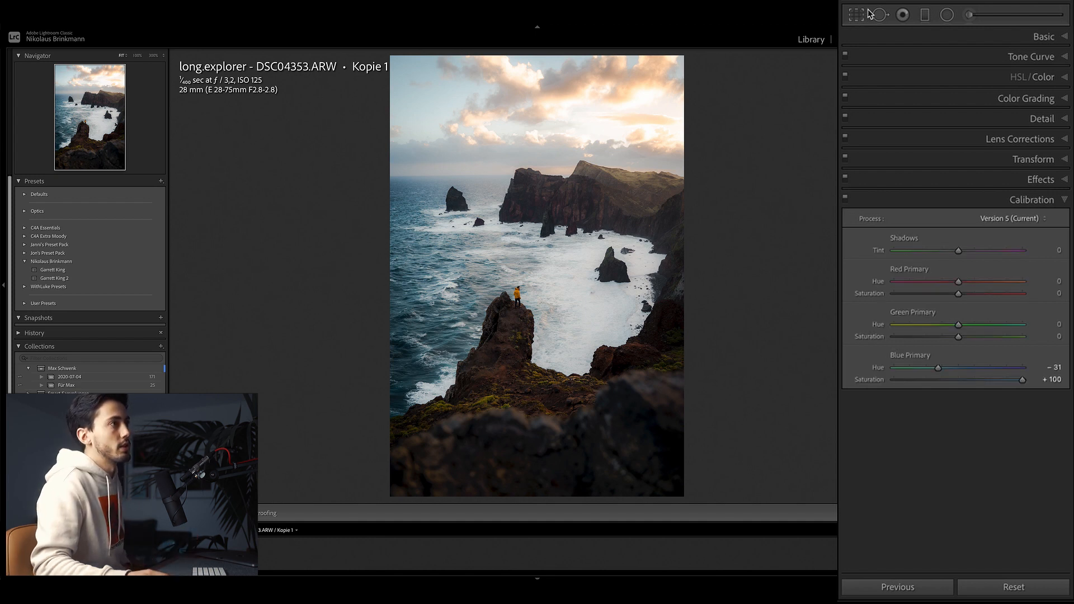
Step: Add a large radial filter centred near the far cliffs' right edge, invert its mask and set Feather to 100
{"action": "left_click", "coordinate": [946, 15]}
{"action": "left_click_drag", "start_coordinate": [687, 182], "coordinate": [822, 313]}
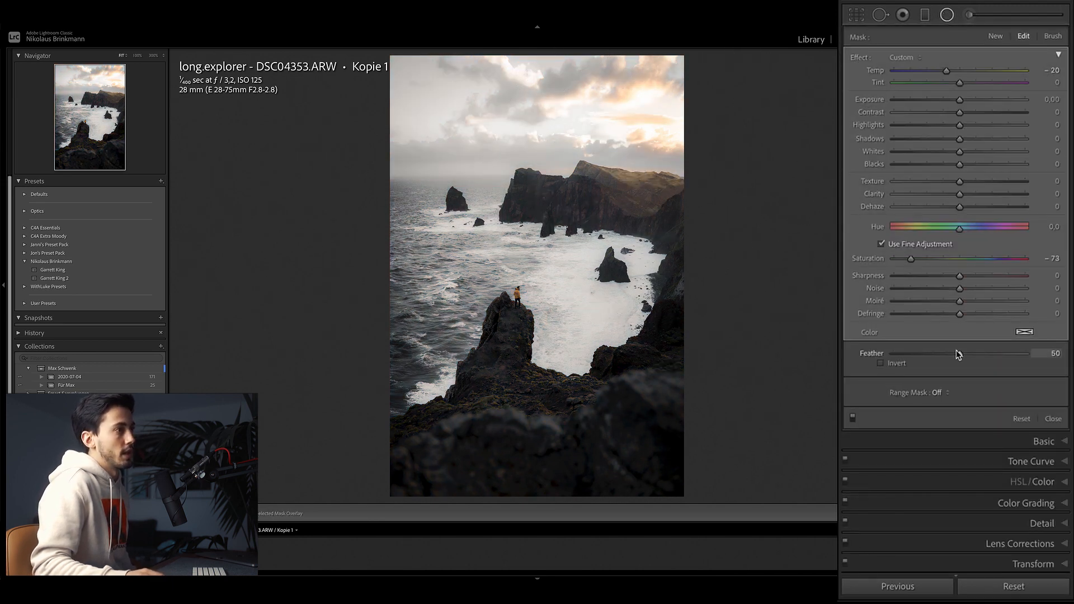
{"action": "left_click", "coordinate": [880, 363]}
{"action": "left_click_drag", "start_coordinate": [959, 353], "coordinate": [1025, 354]}
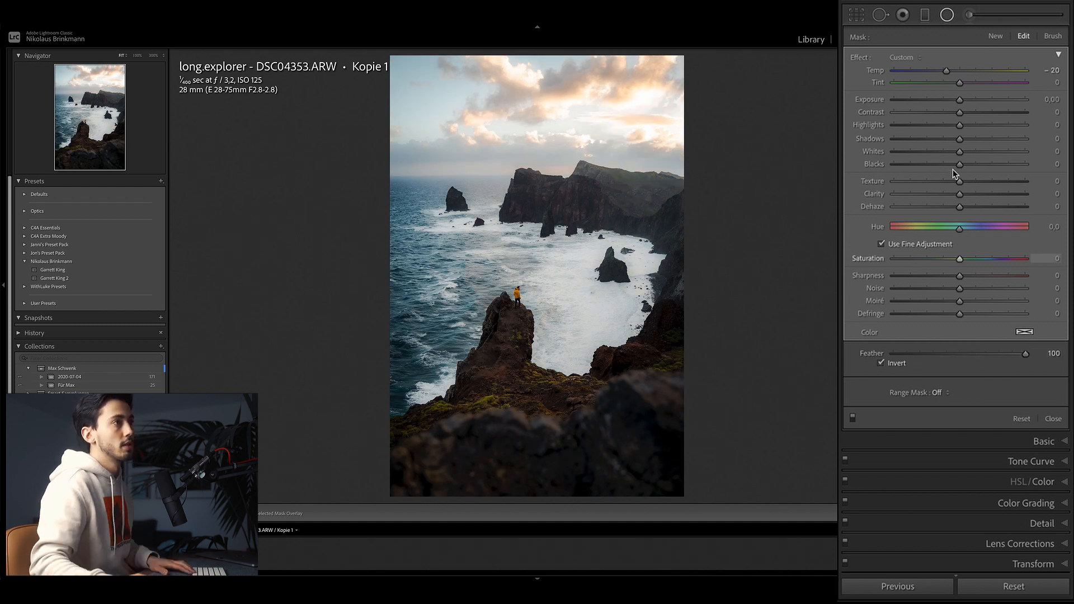
Step: Warm and brighten the radial filter area with Temp 39, Exposure 2.00 and Contrast -40
{"action": "left_click_drag", "start_coordinate": [947, 71], "coordinate": [987, 83]}
{"action": "left_click_drag", "start_coordinate": [1050, 101], "coordinate": [1066, 100]}
{"action": "left_click", "coordinate": [1051, 100]}
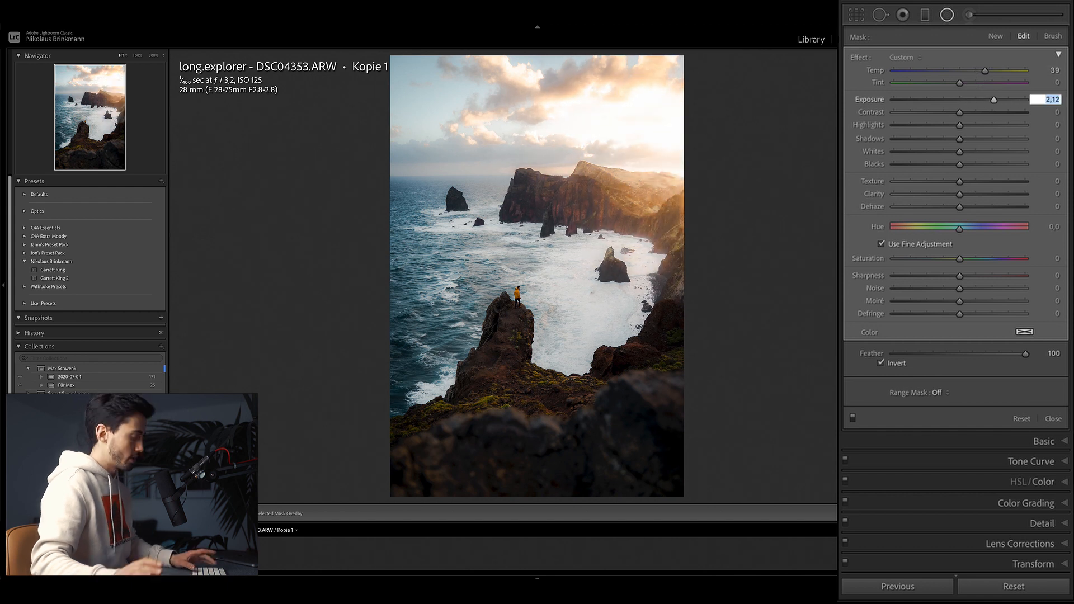
{"action": "type", "text": "2"}
{"action": "key", "text": "Tab"}
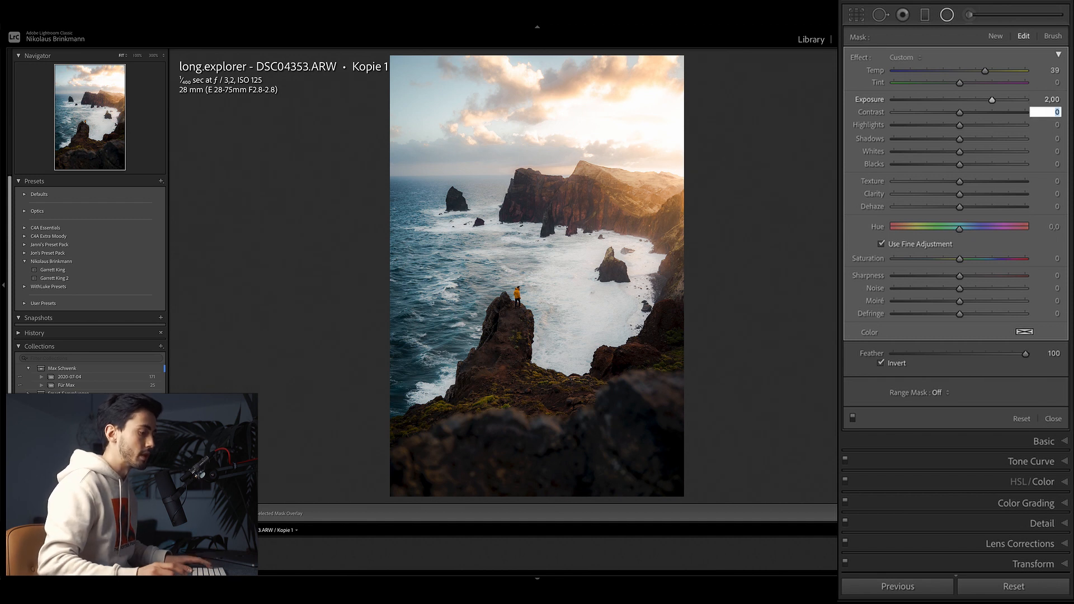
{"action": "type", "text": "- 40"}
{"action": "key", "text": "Tab"}
{"action": "key", "text": "Tab"}
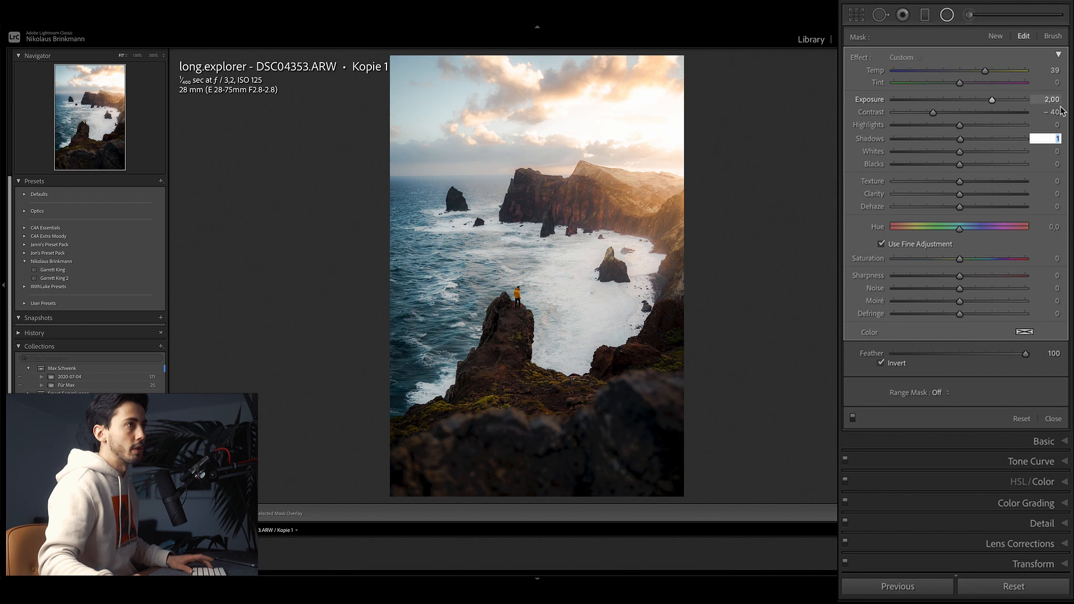
Step: Soften the radial filter's glow with Highlights 100, Shadows -14, Clarity -64, Dehaze -11 and Saturation -23
{"action": "left_click", "coordinate": [1056, 125]}
{"action": "left_click_drag", "start_coordinate": [963, 129], "coordinate": [1054, 125]}
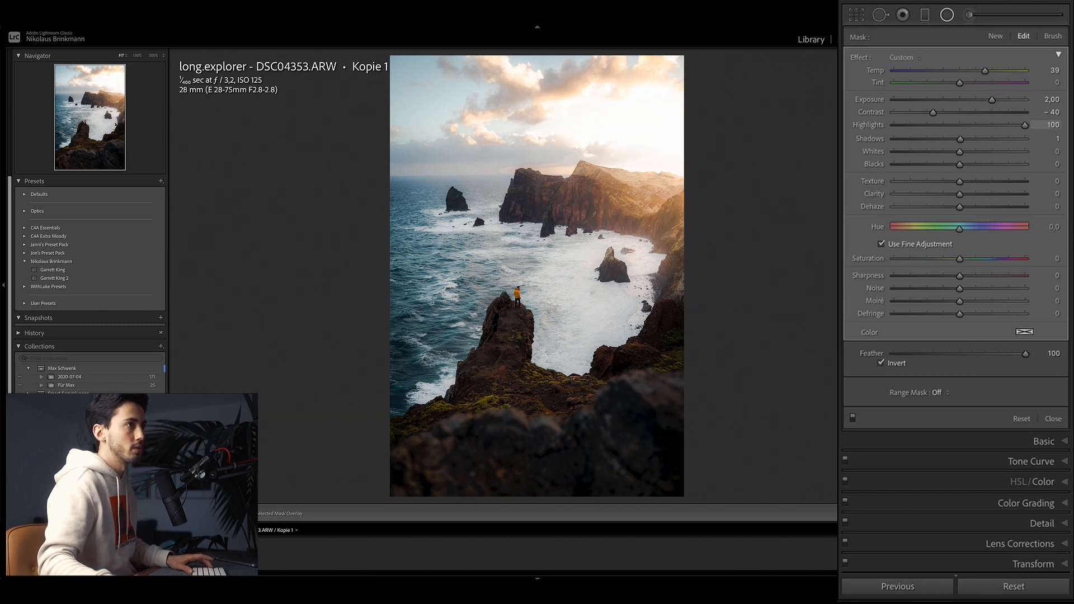
{"action": "left_click_drag", "start_coordinate": [1052, 141], "coordinate": [1061, 141]}
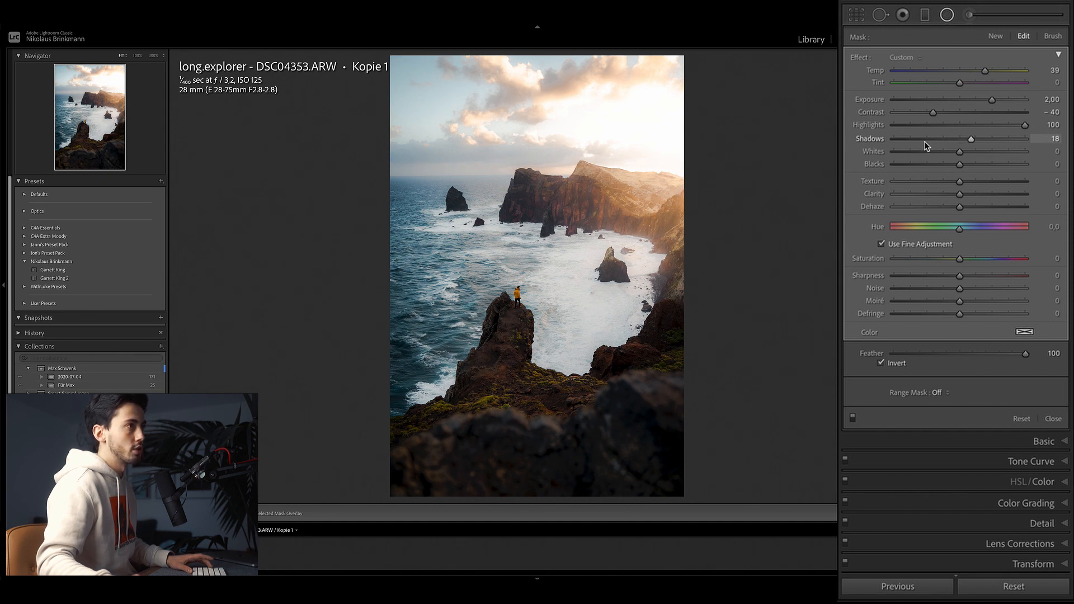
{"action": "left_click_drag", "start_coordinate": [971, 139], "coordinate": [949, 139]}
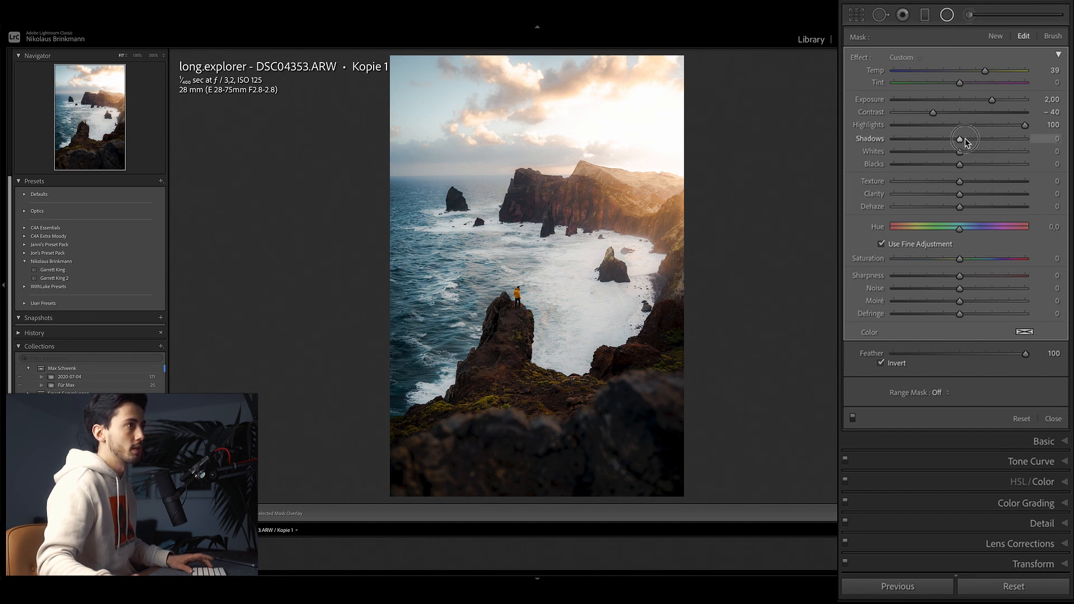
{"action": "mouse_move", "coordinate": [959, 195]}
{"action": "left_mouse_down"}
{"action": "mouse_move", "coordinate": [917, 197]}
{"action": "mouse_move", "coordinate": [963, 212]}
{"action": "mouse_move", "coordinate": [952, 213]}
{"action": "left_mouse_up"}
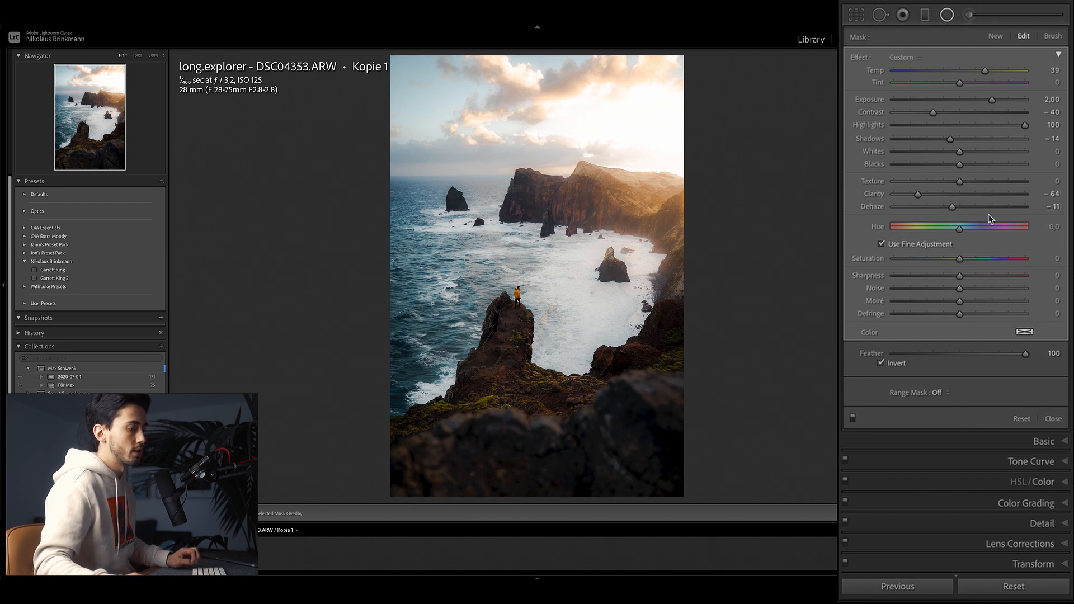
{"action": "left_click_drag", "start_coordinate": [959, 260], "coordinate": [947, 266]}
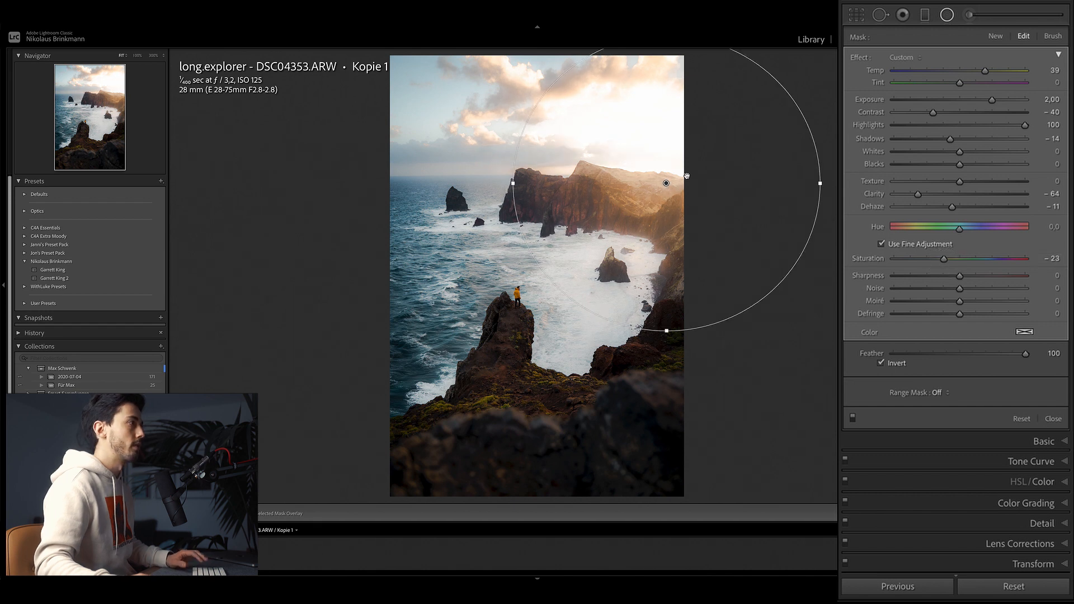